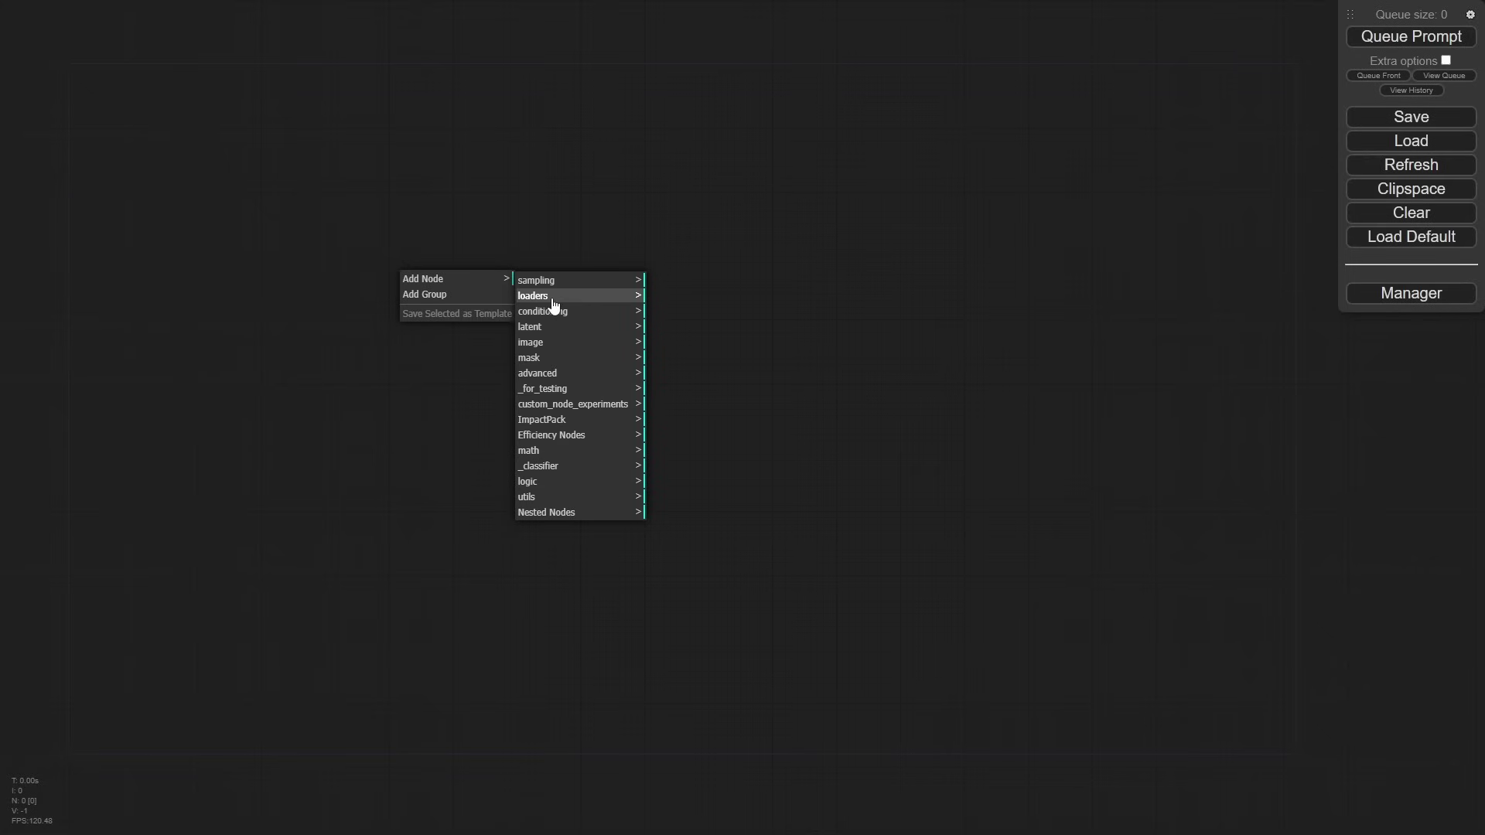
Step: Add a Load Checkpoint node with SDXL\sd_xl_base_1.0.safetensors and tint it blue
click(552, 298)
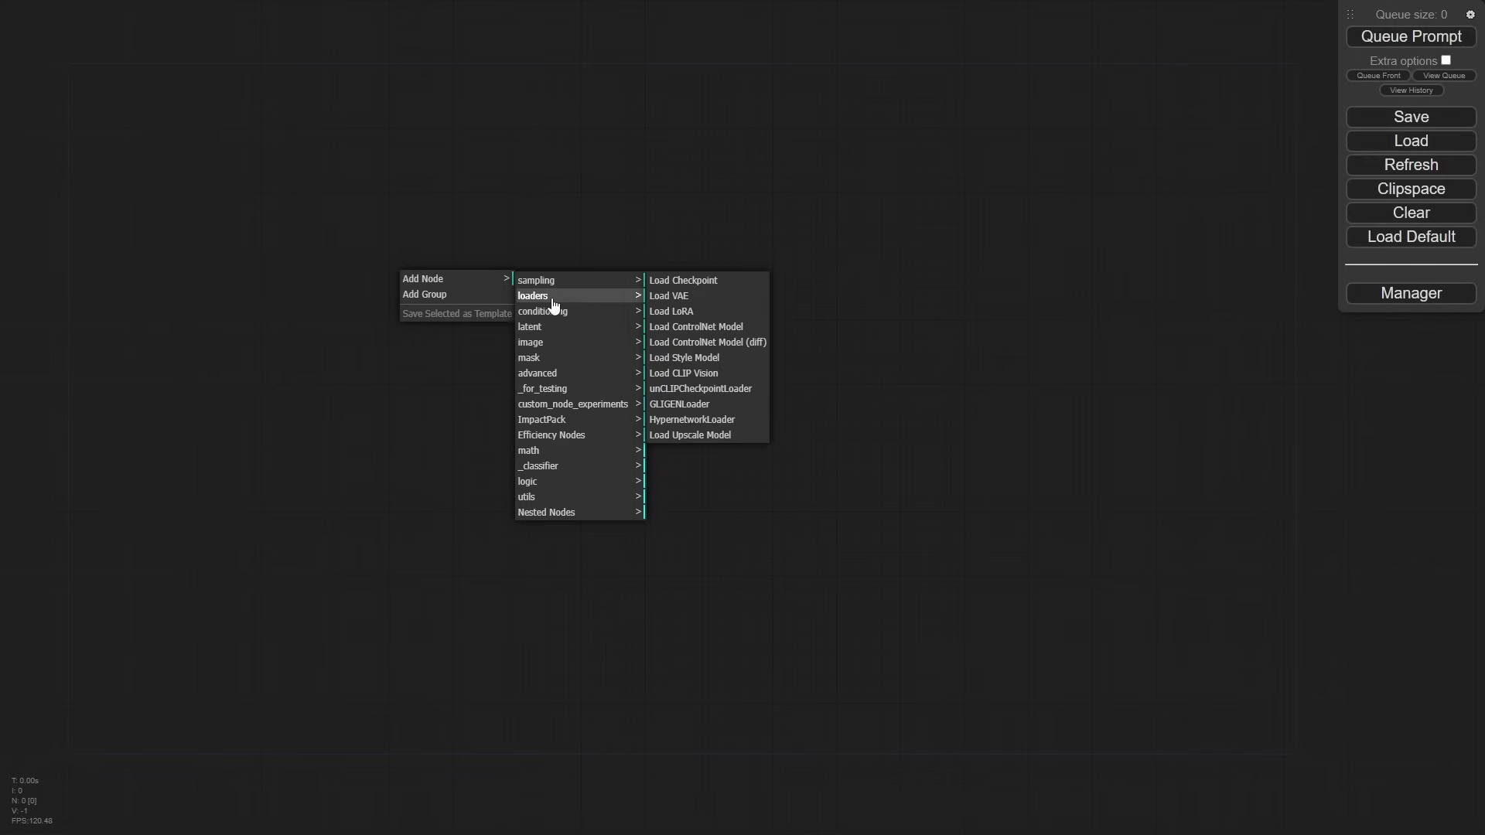
click(716, 283)
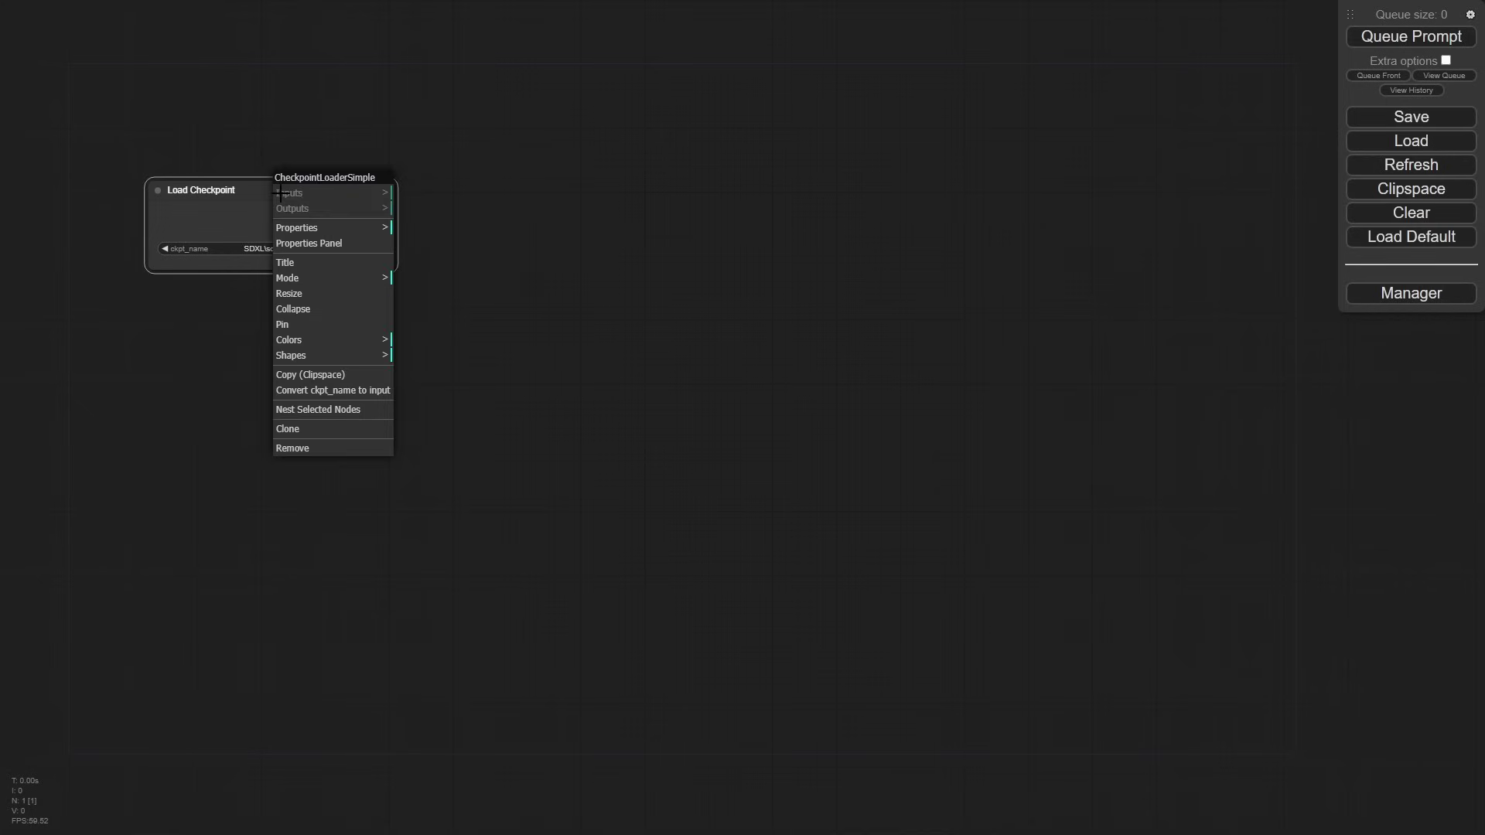
click(338, 343)
click(423, 403)
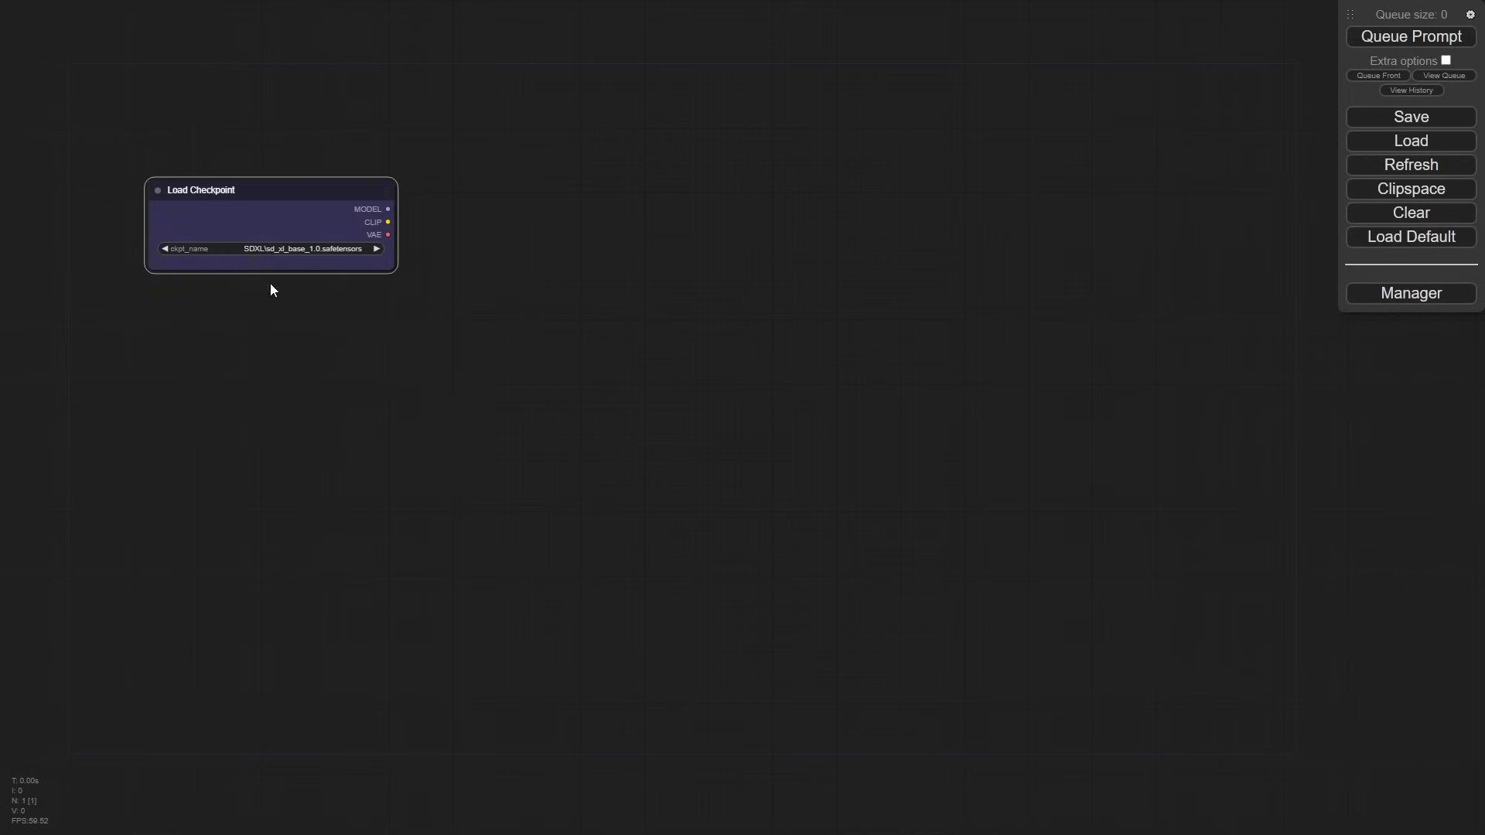
drag(276, 202, 276, 204)
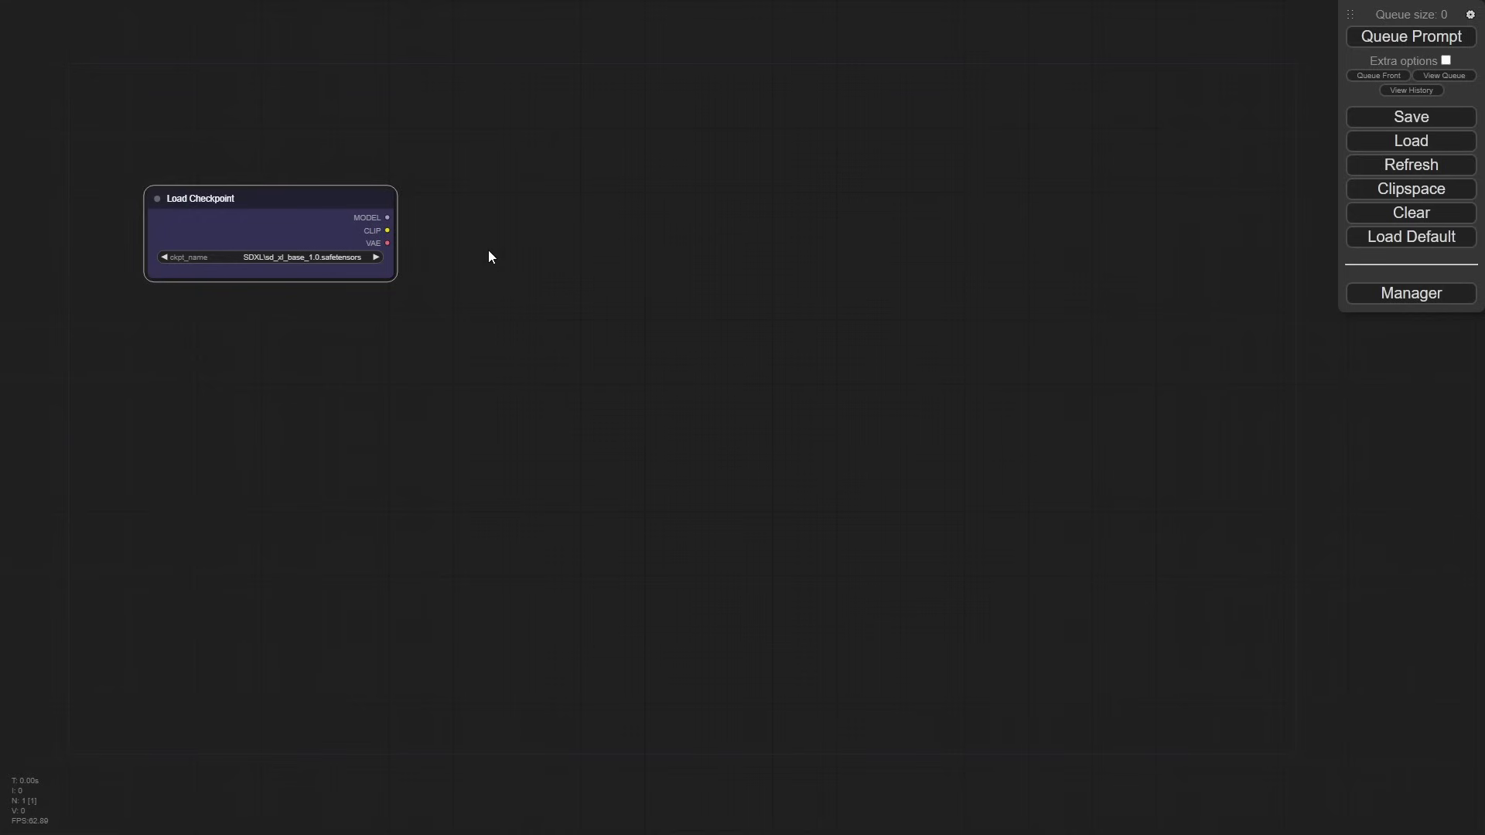
Step: Add a CLIPTextEncodeSDXL node and feed it the checkpoint's CLIP
double_click(489, 257)
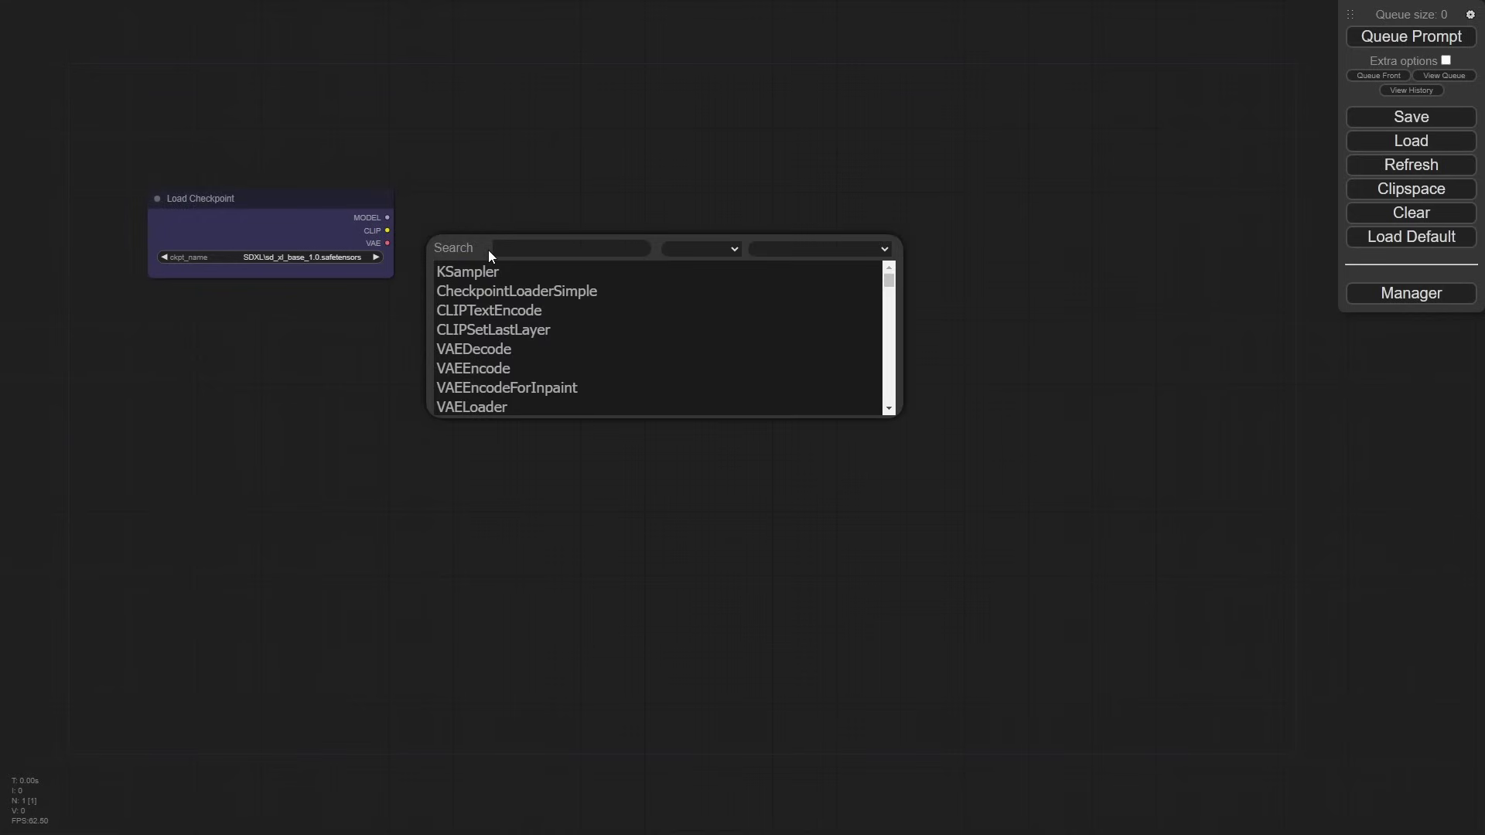
text(sdxl)
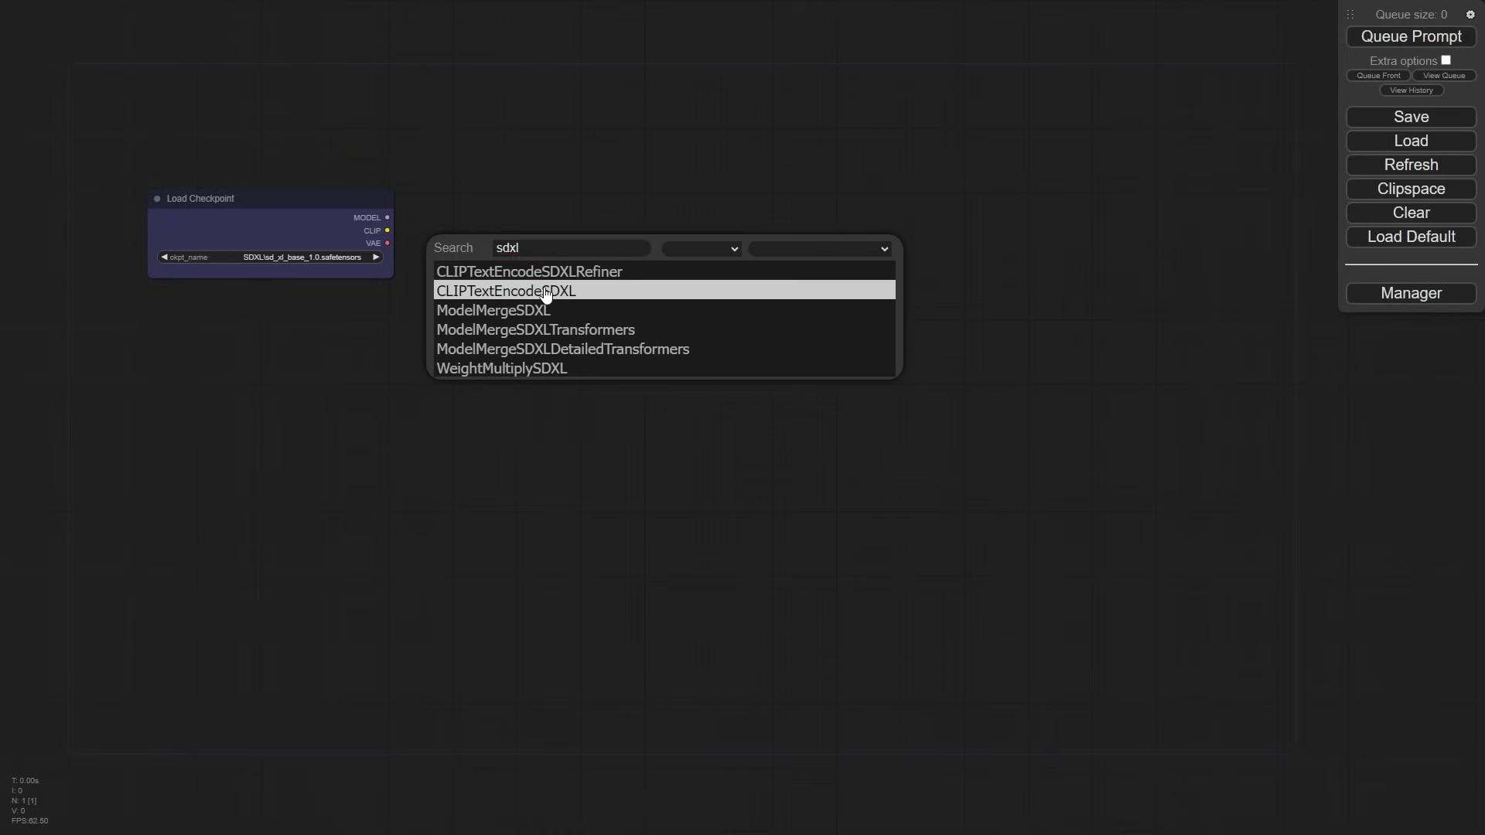
click(554, 293)
drag(553, 241, 565, 262)
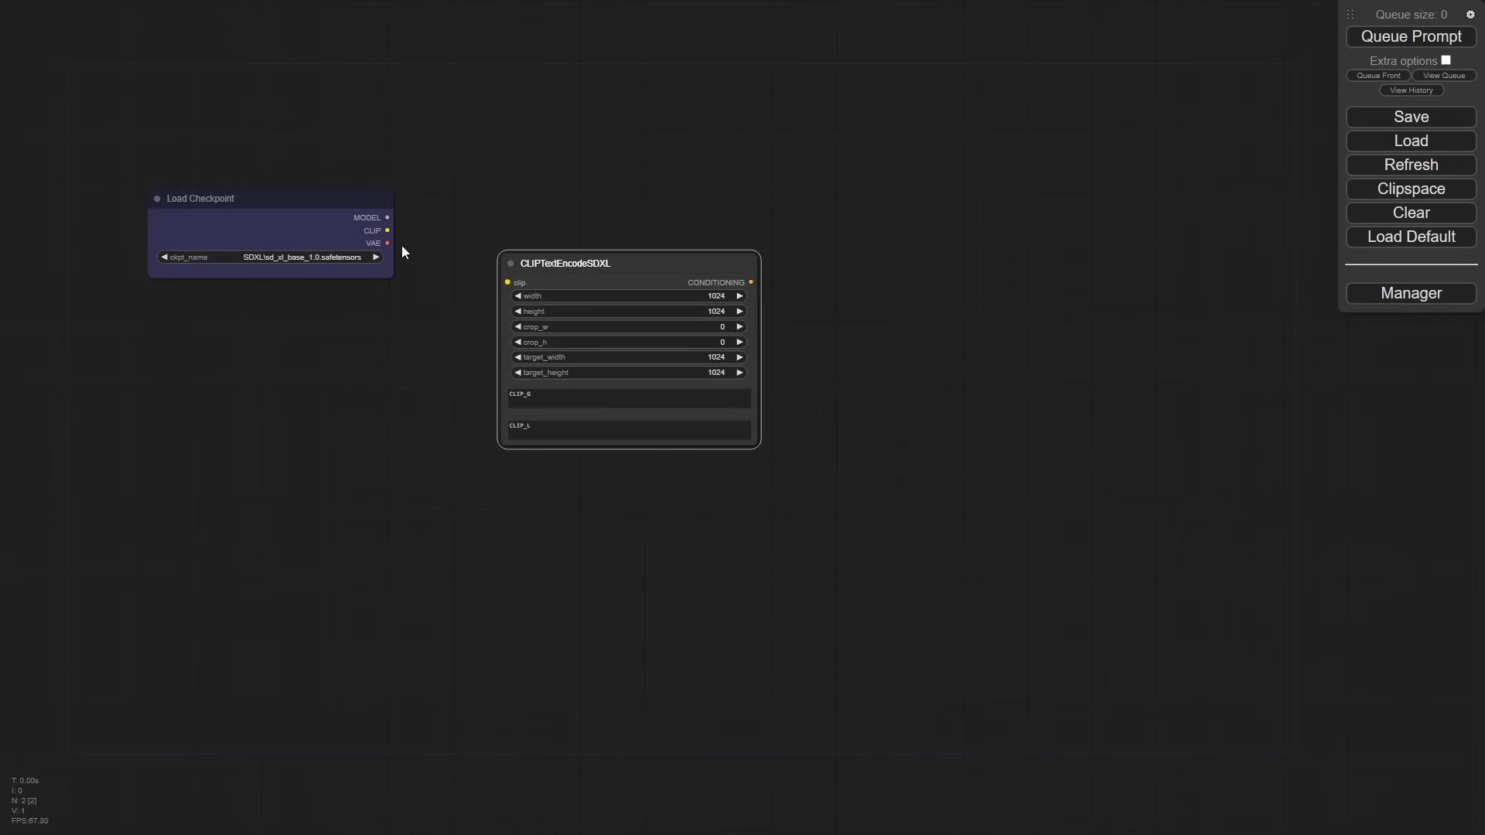
drag(391, 231, 507, 282)
Step: Set the encoder's width and height to 4096
click(681, 297)
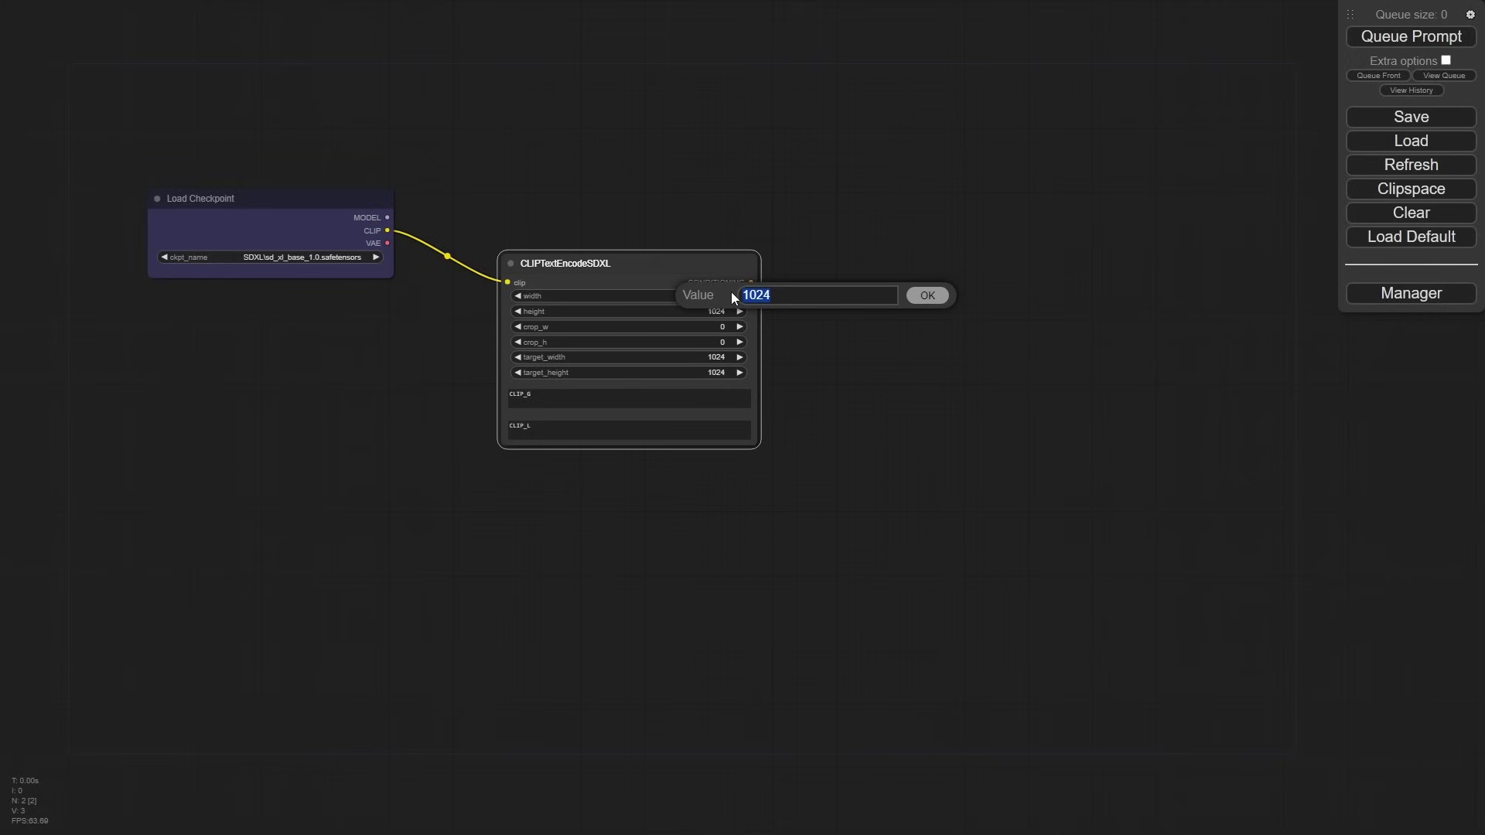
text(4096)
key(Return)
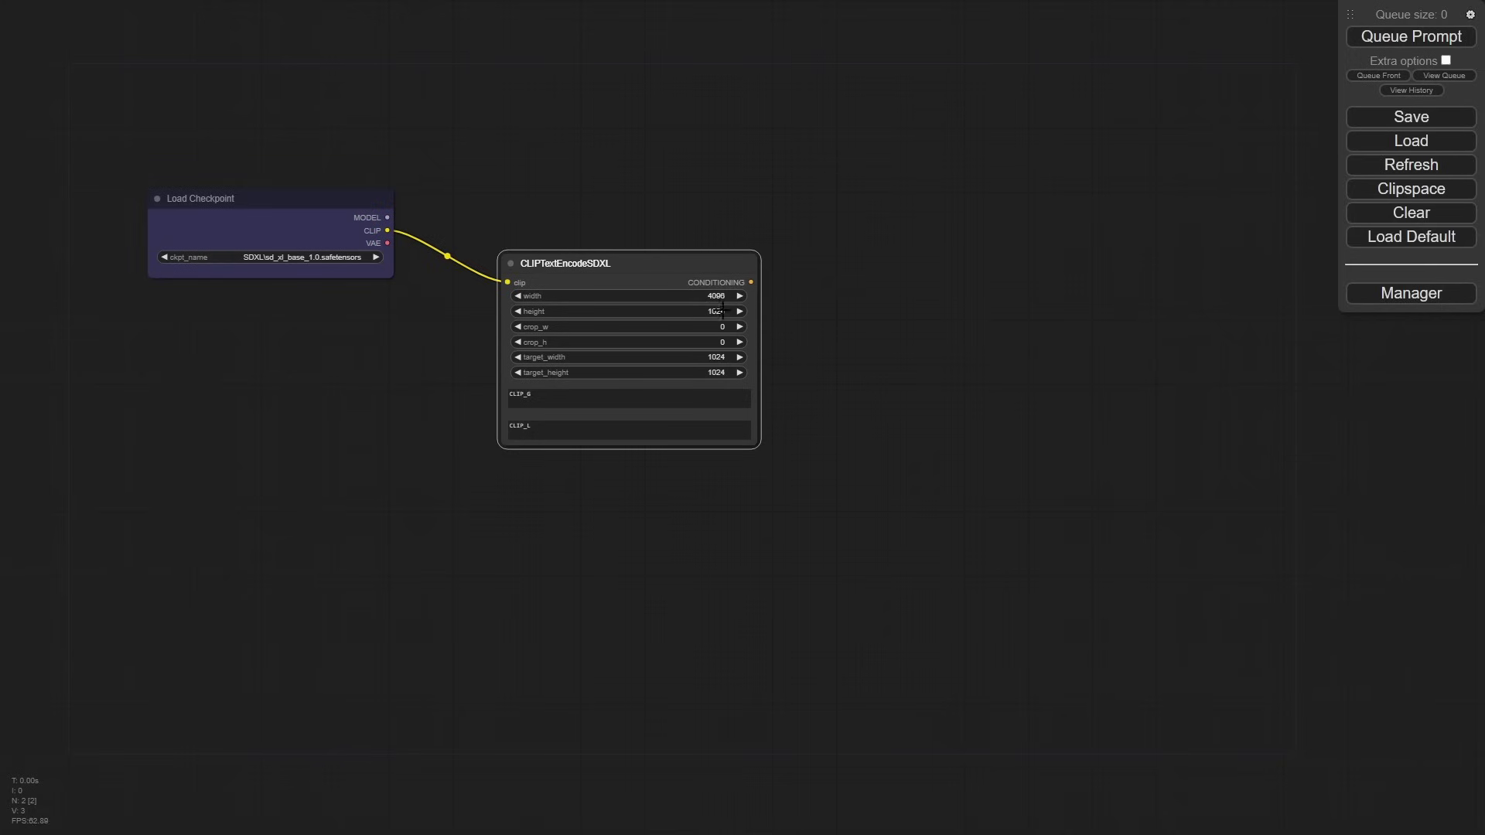
click(723, 311)
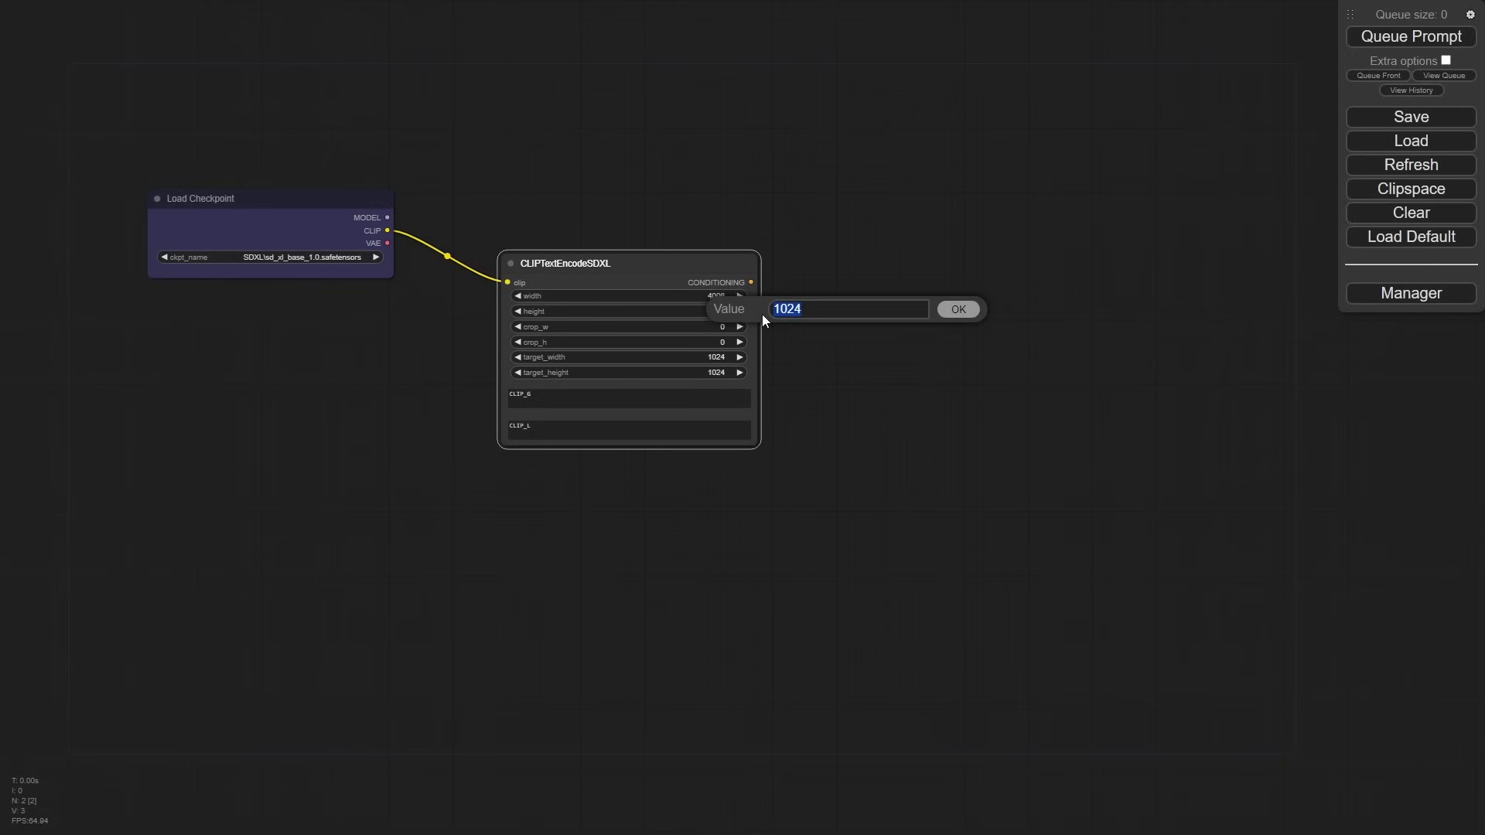
text(4096)
key(Return)
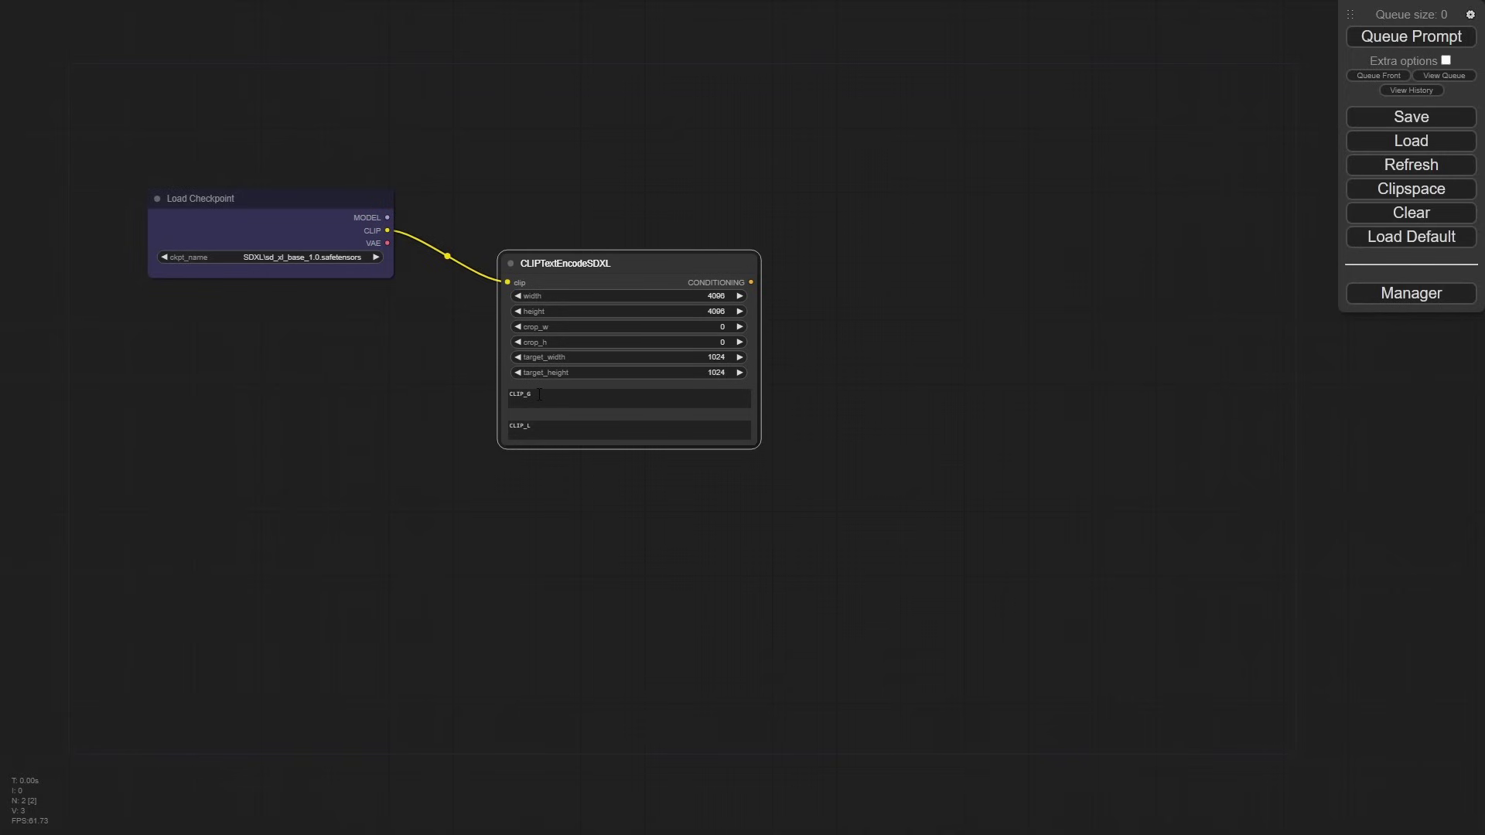
Step: Convert the encoder's text_g and text_l widgets into input sockets
click(634, 268)
right_click(634, 268)
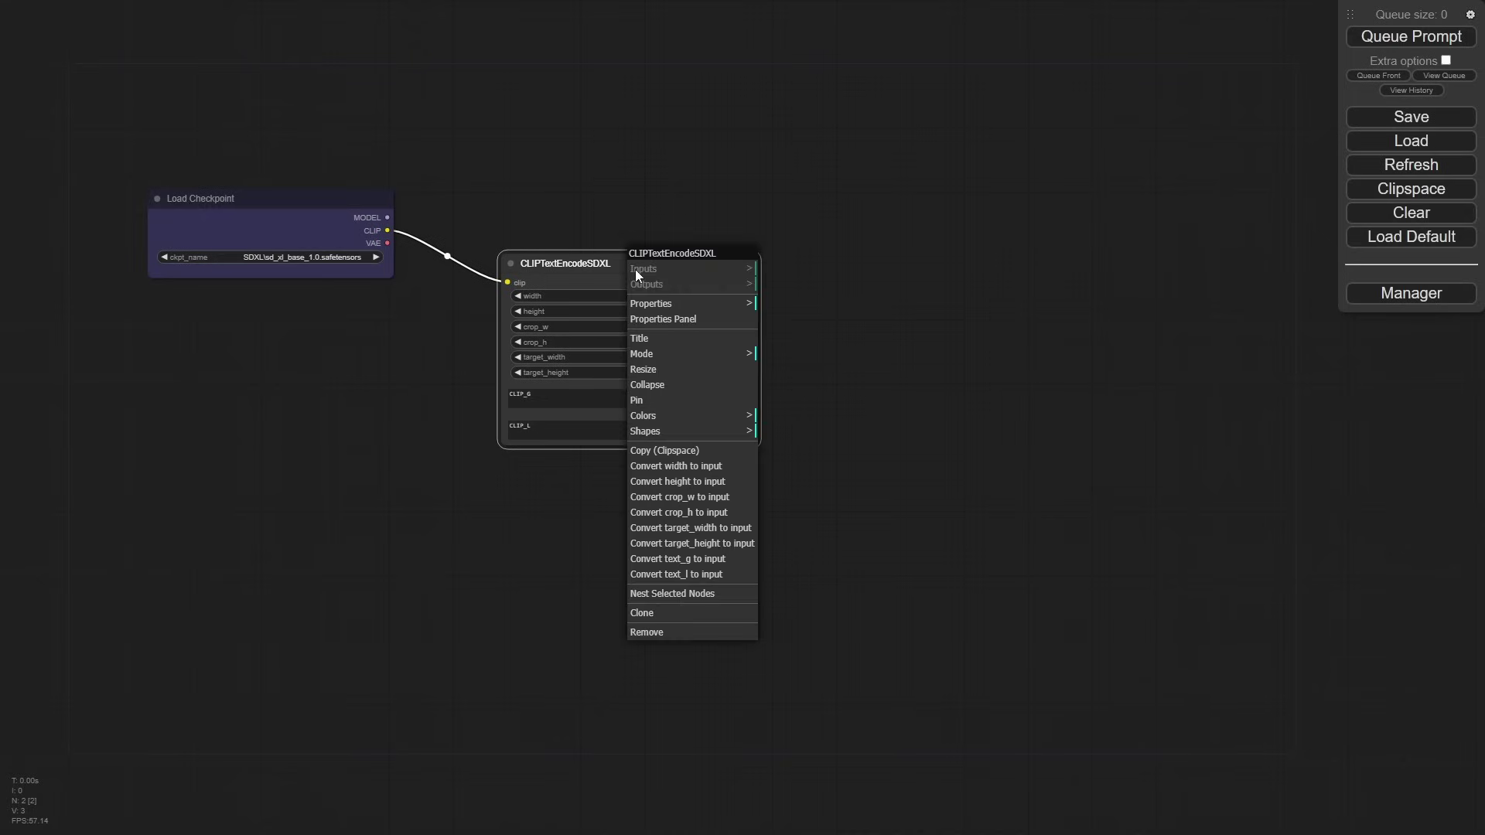
click(704, 559)
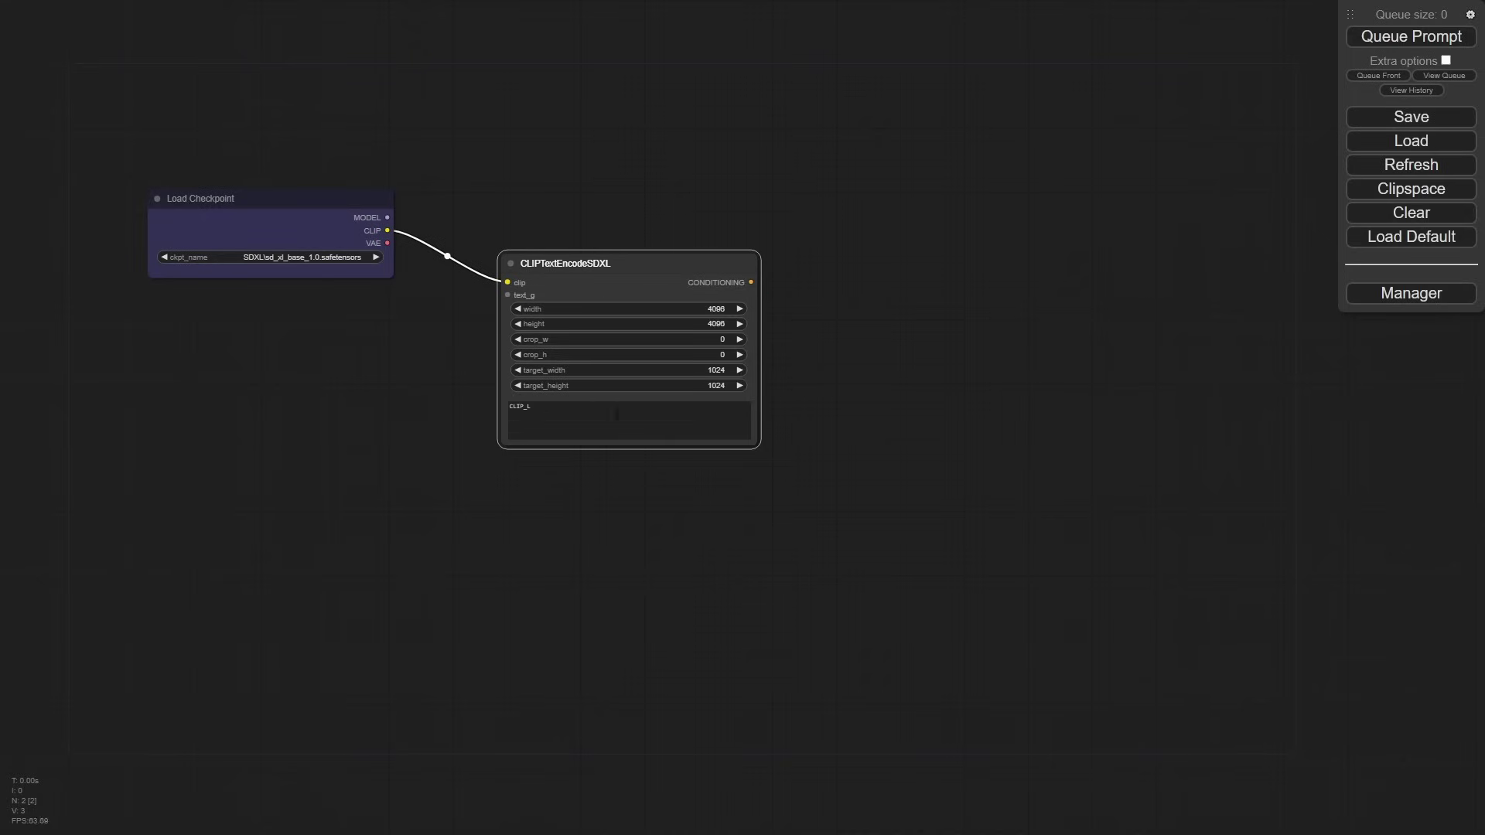
right_click(634, 284)
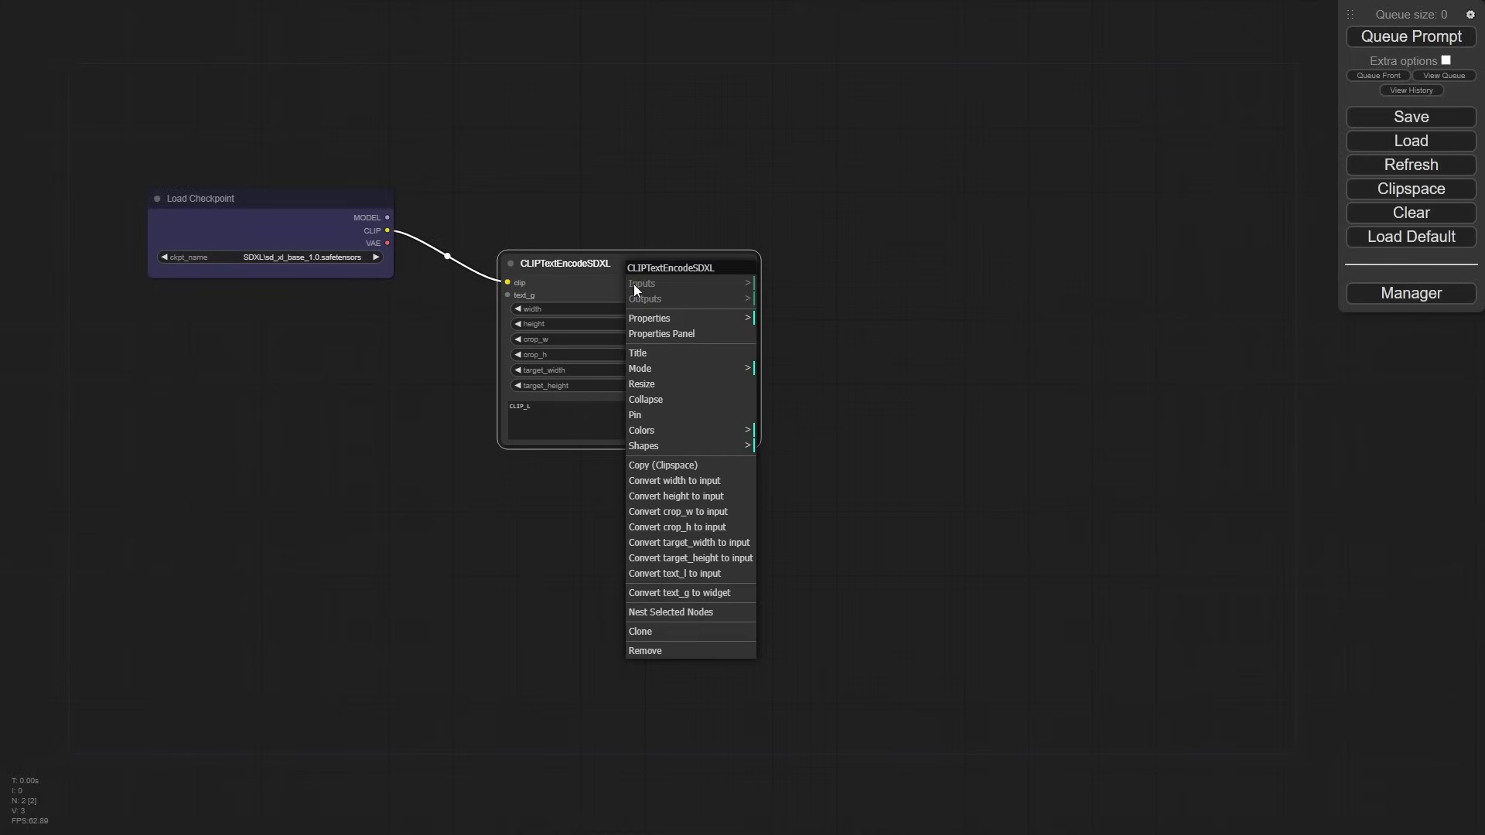
click(704, 574)
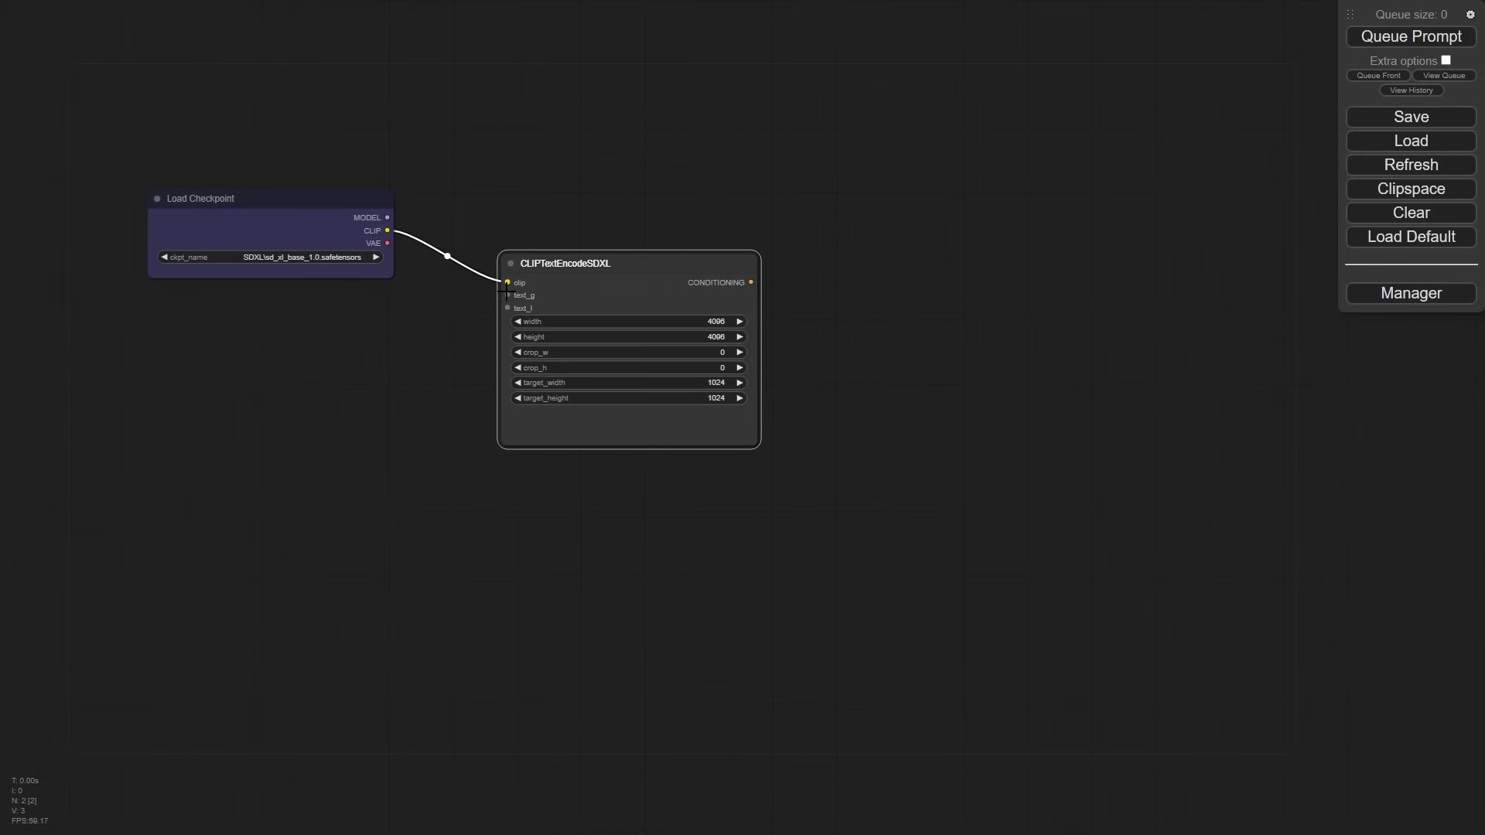
Step: Attach an enlarged Primitive text node to text_g and link it to text_l as well
drag(506, 295, 358, 350)
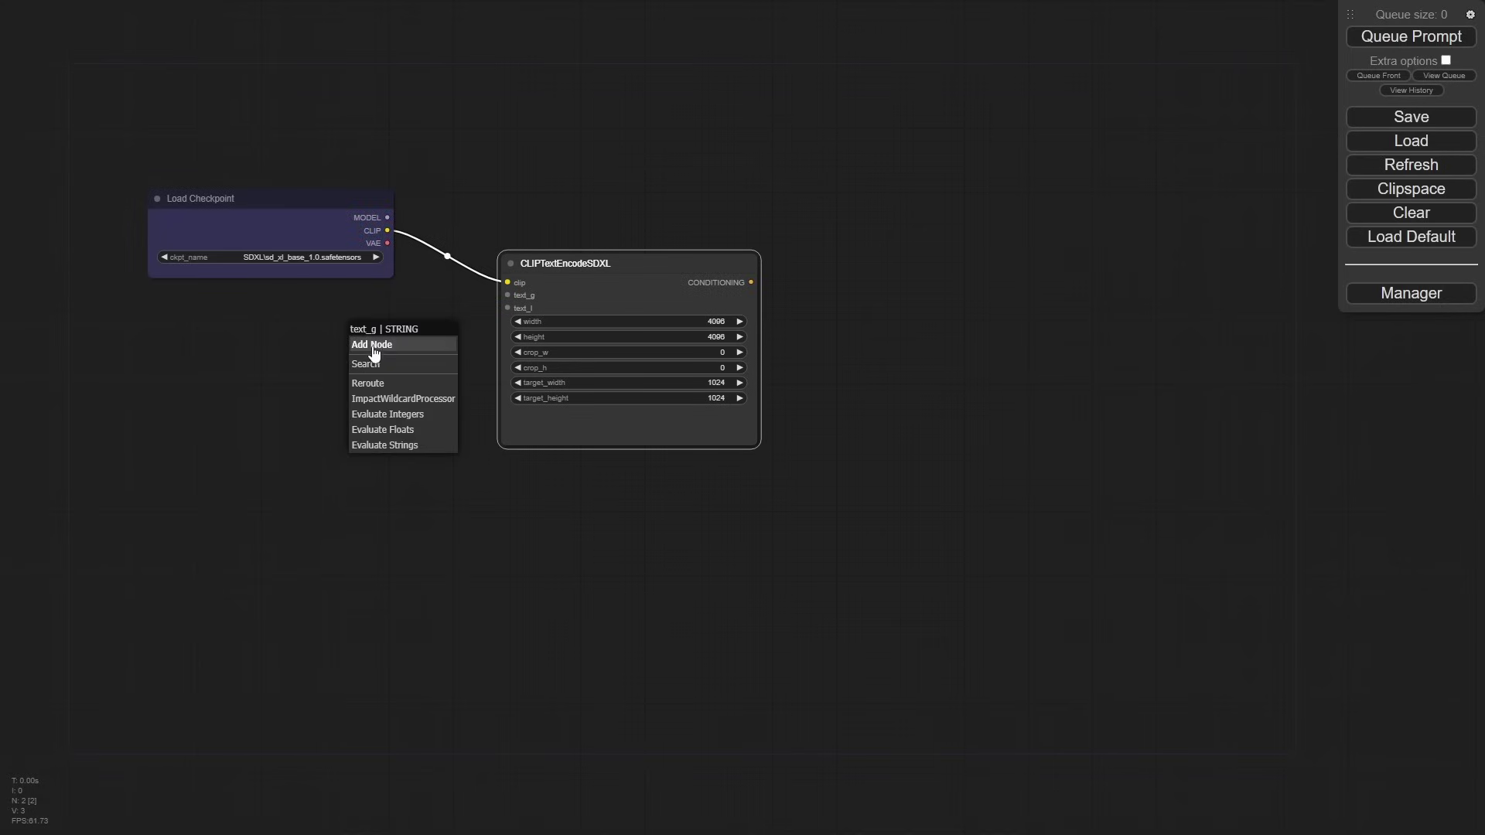
click(373, 346)
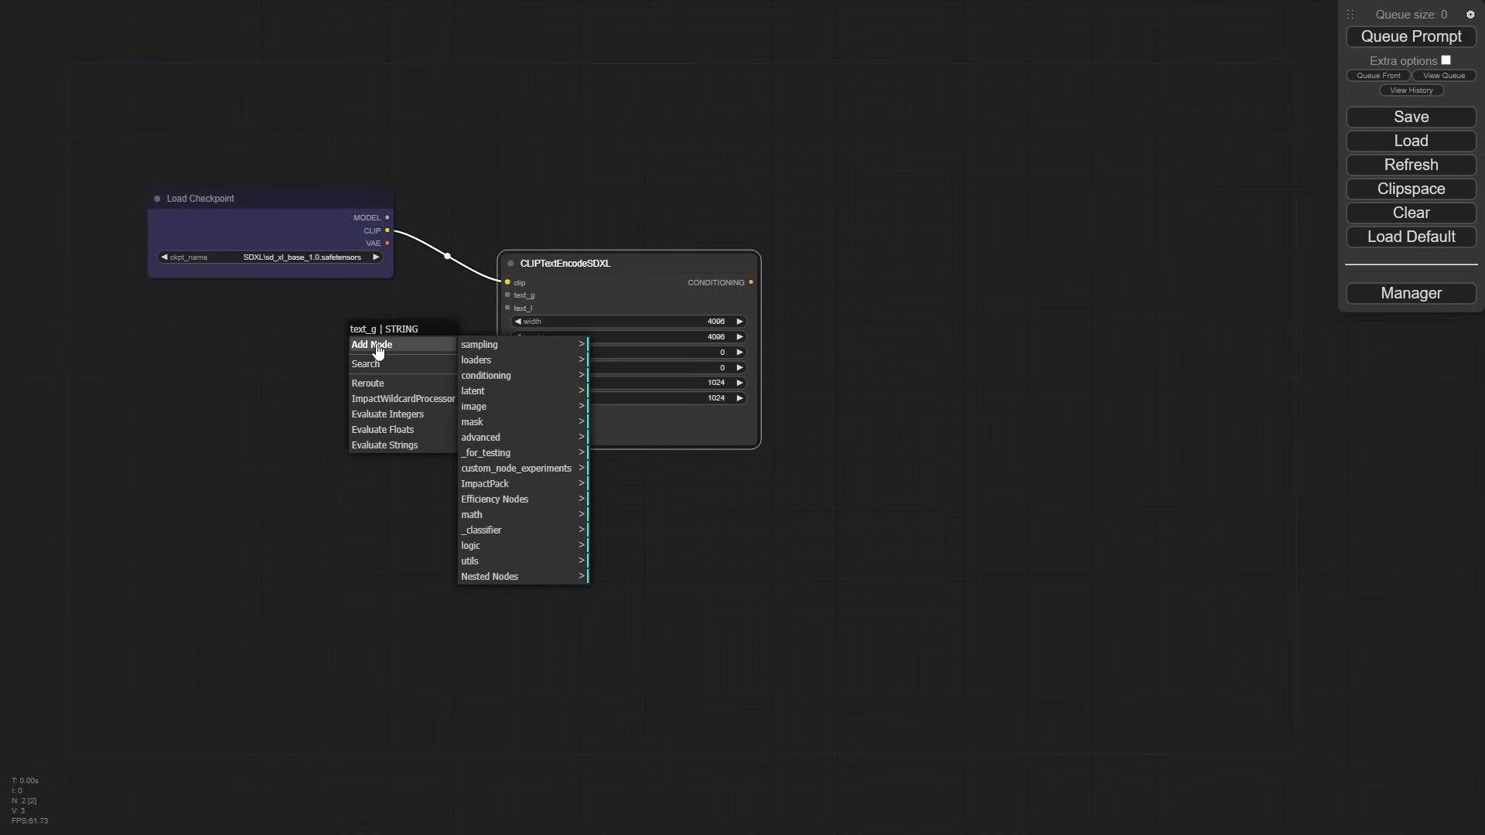
click(515, 562)
click(608, 454)
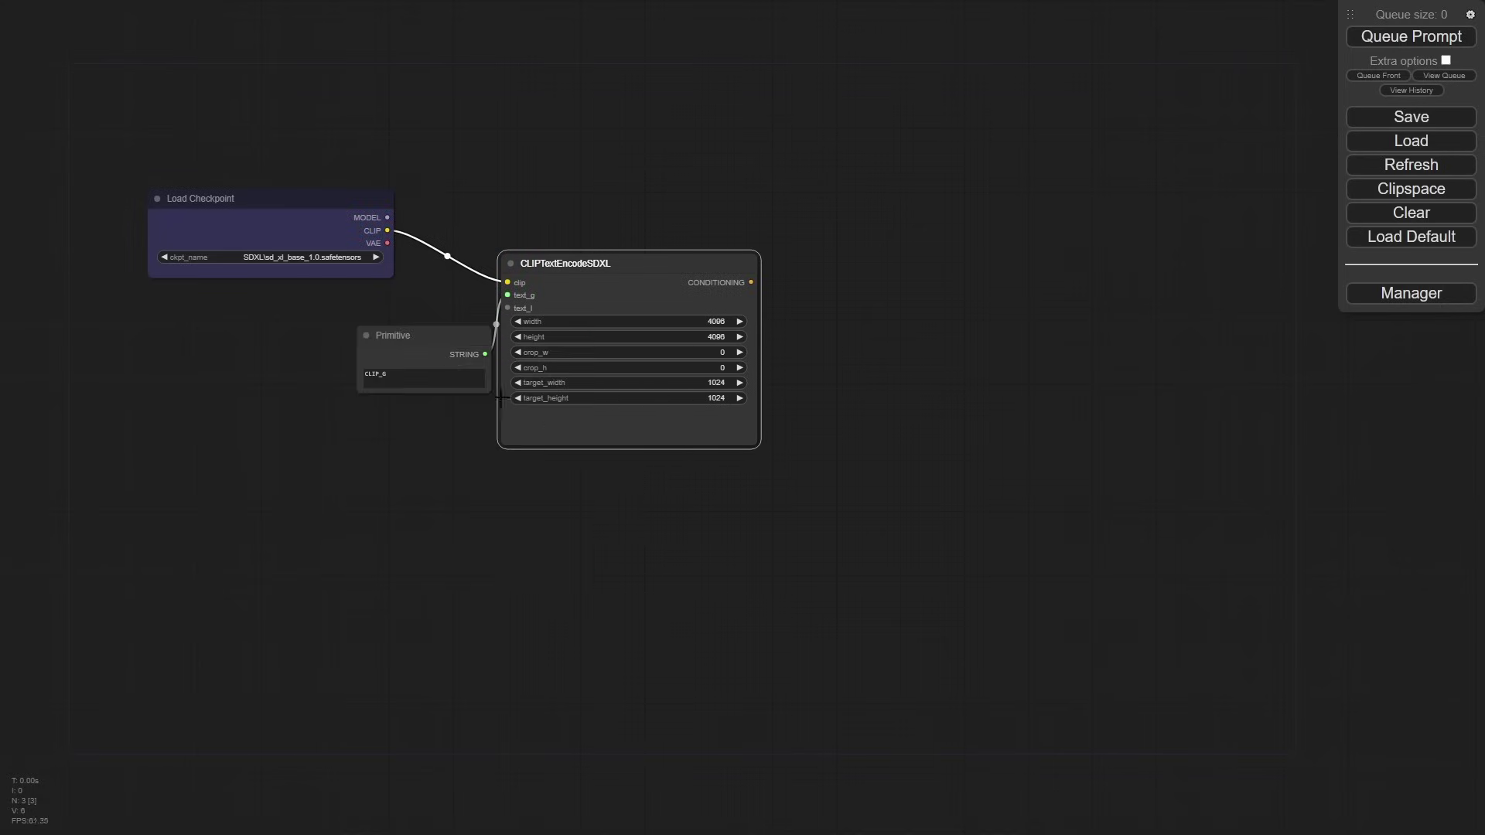
drag(427, 332, 331, 307)
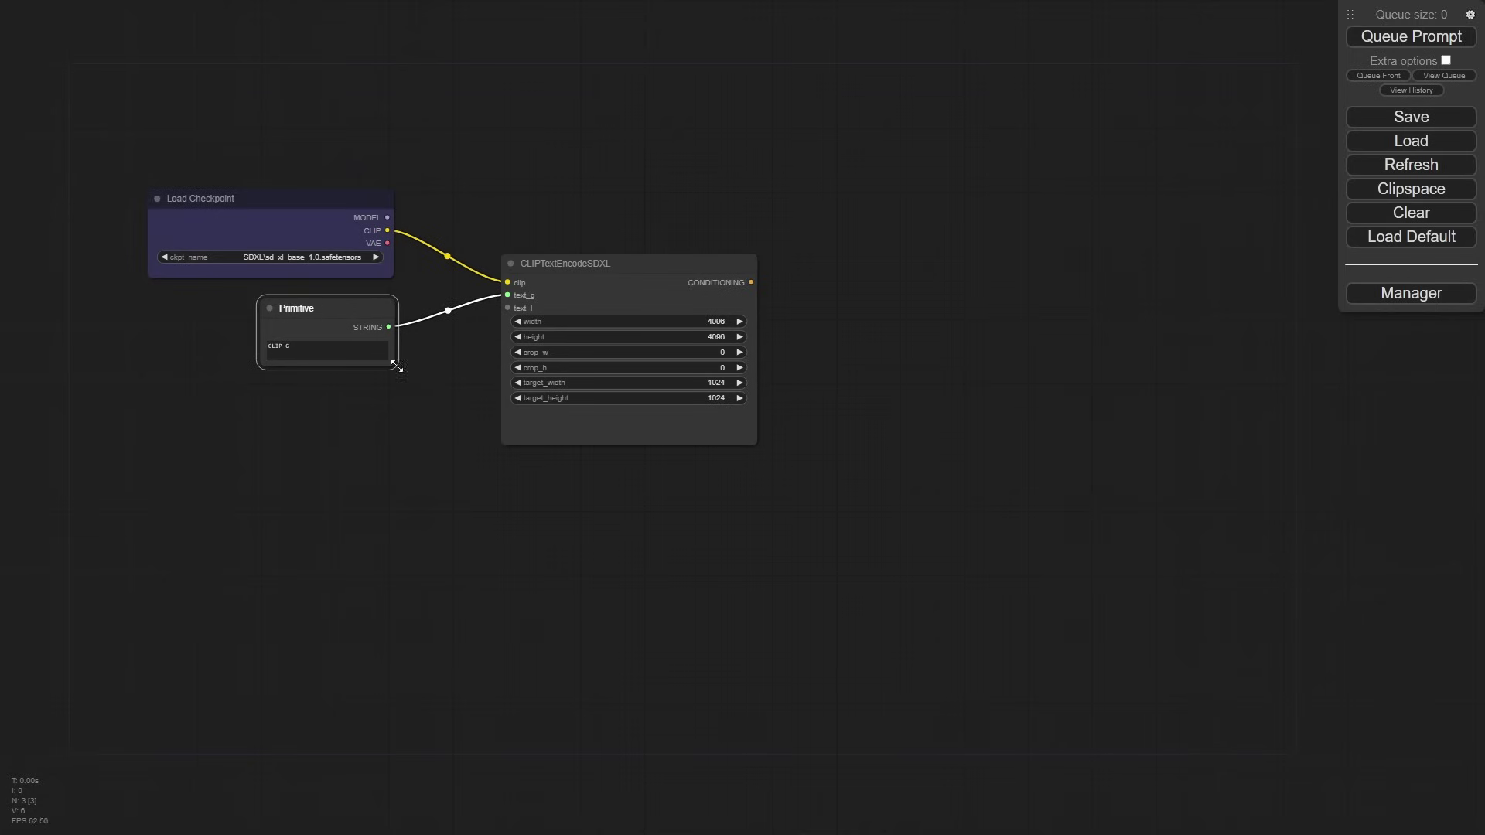
drag(333, 309, 234, 311)
drag(298, 372, 384, 403)
drag(375, 331, 508, 308)
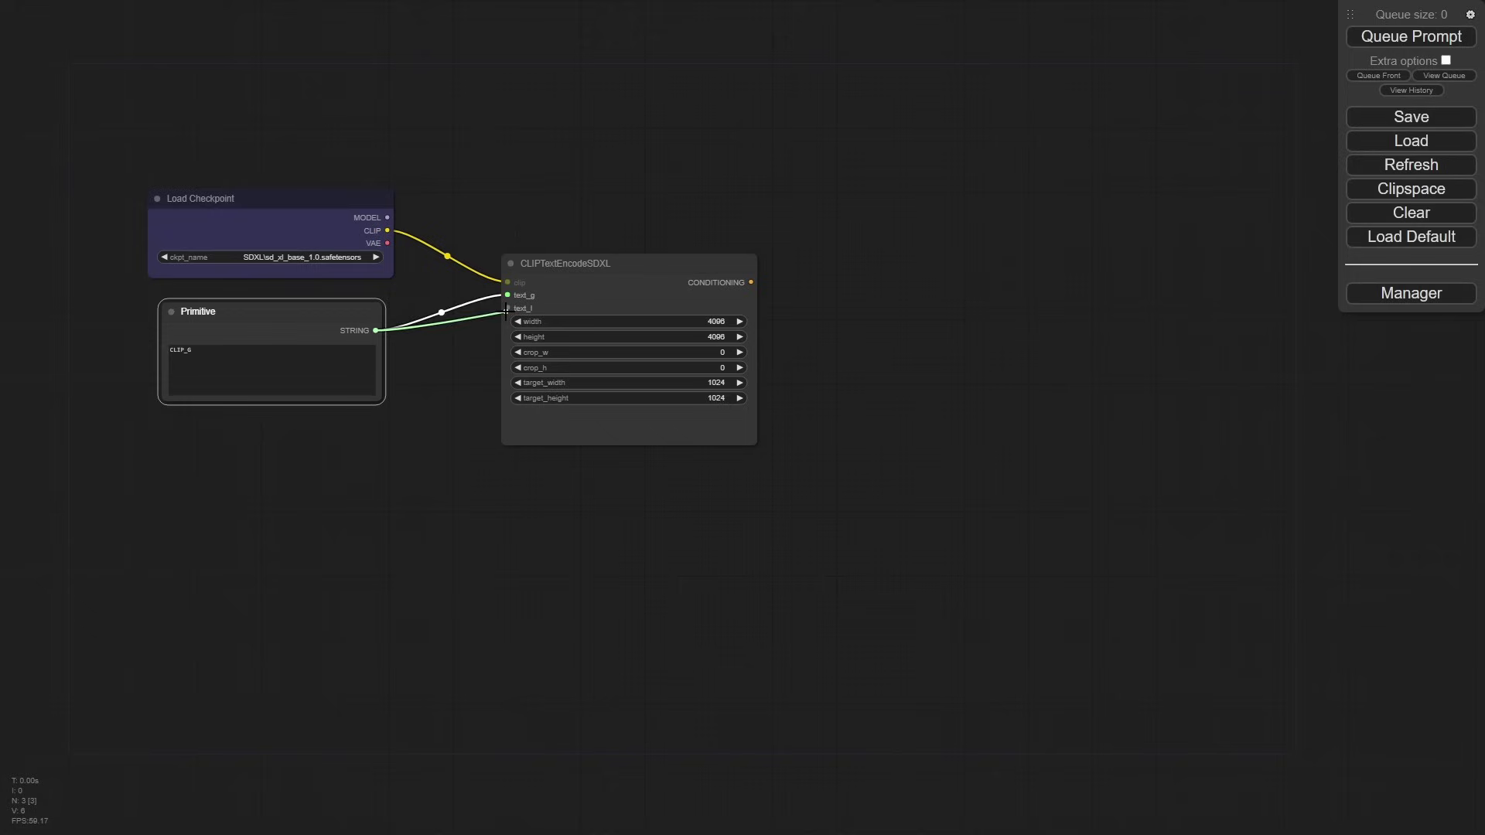
click(609, 283)
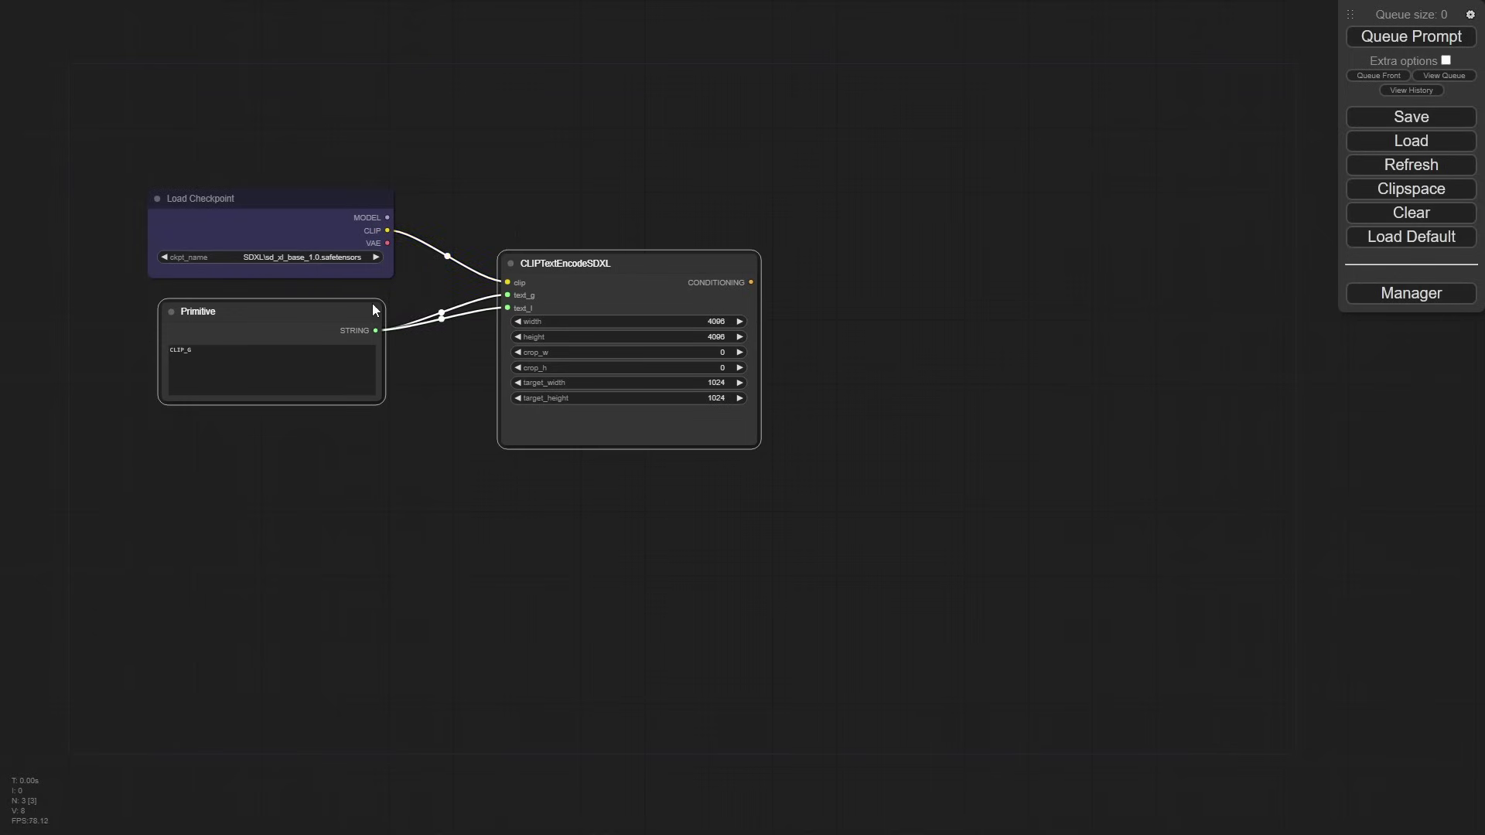
Step: Tint the prompt encoder and its Primitive node green
right_click(600, 293)
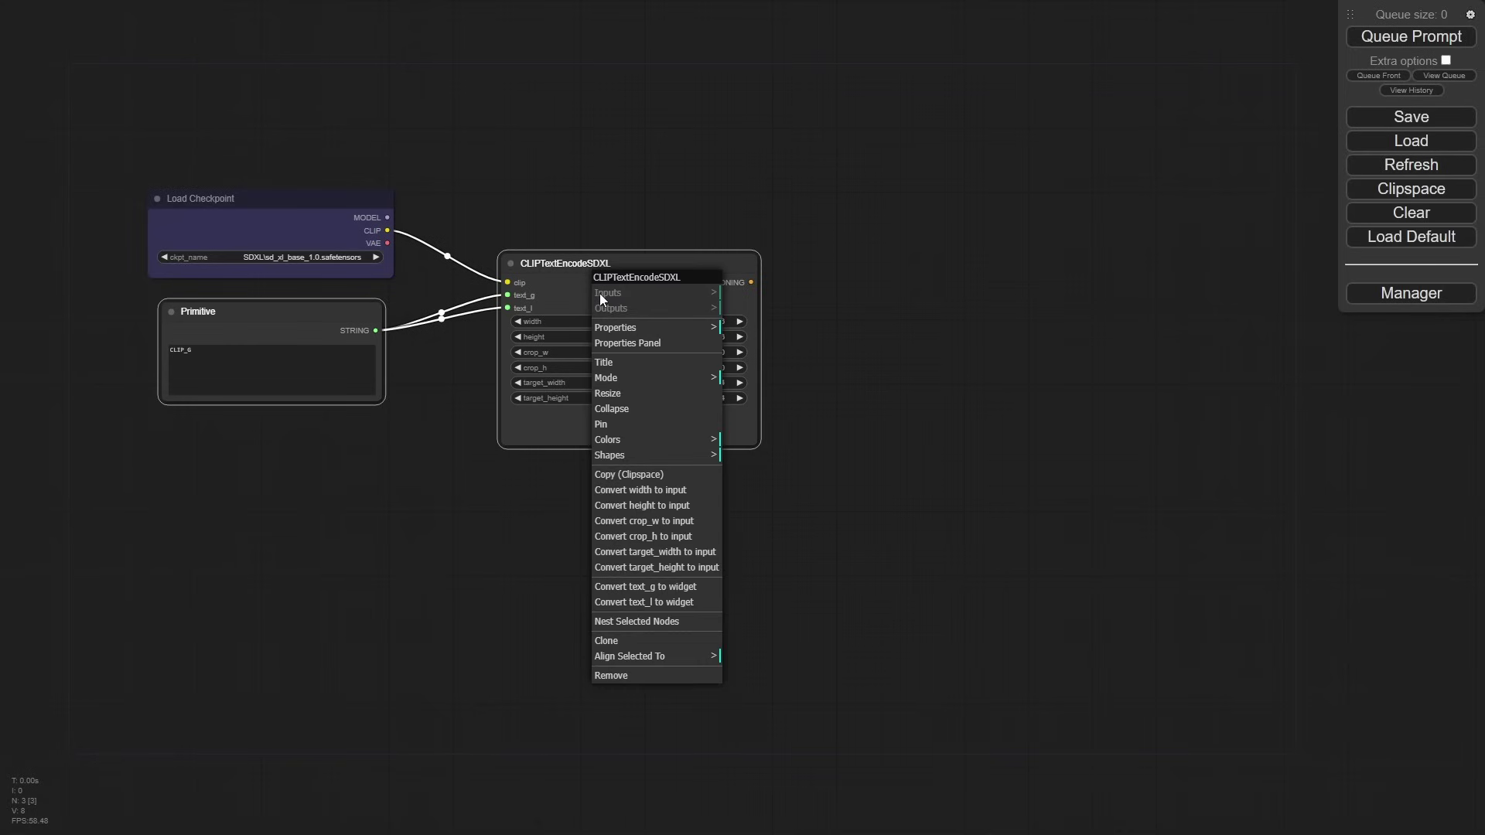
click(666, 443)
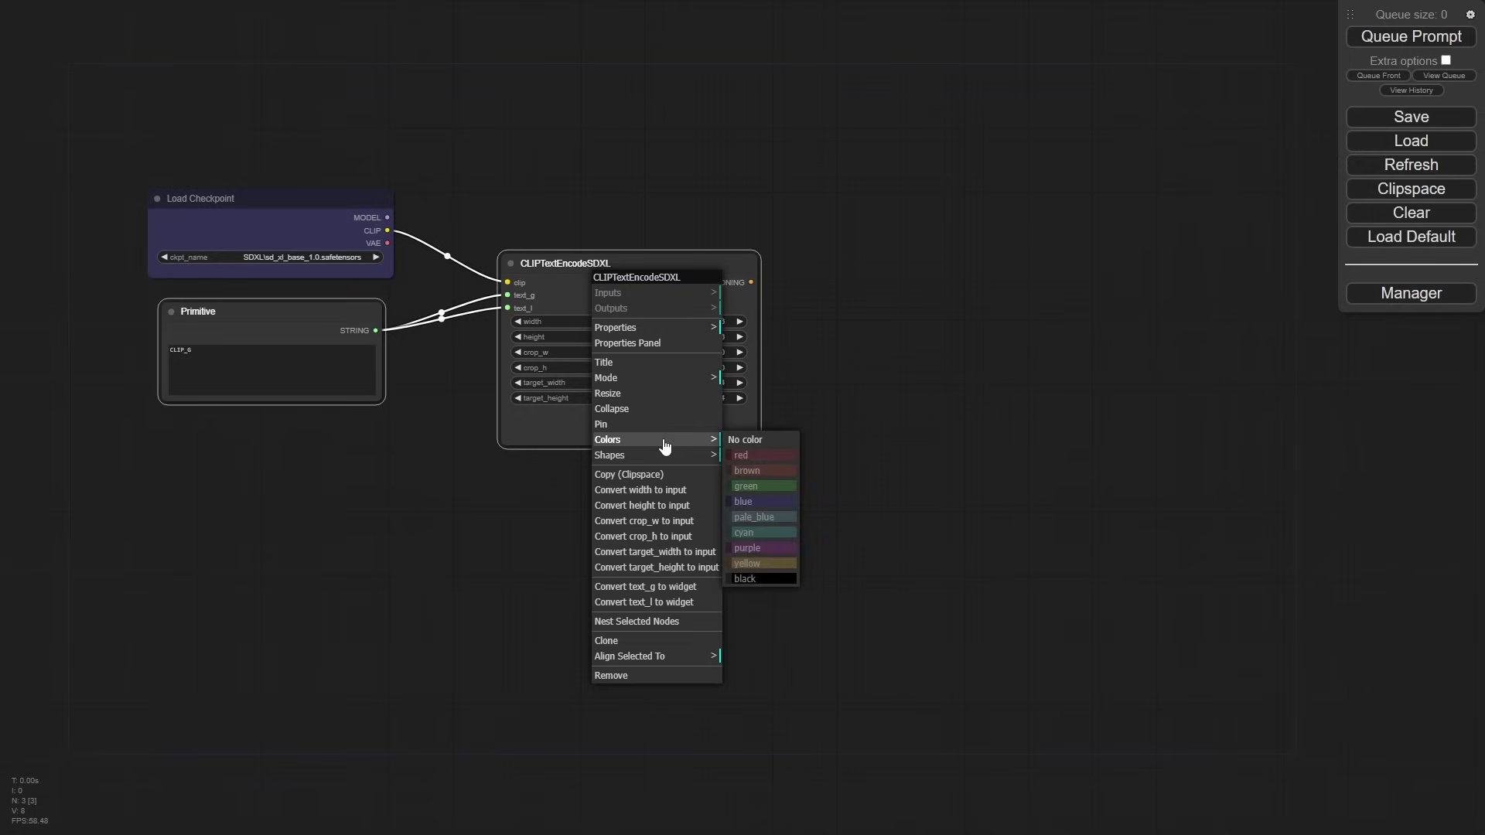
click(758, 484)
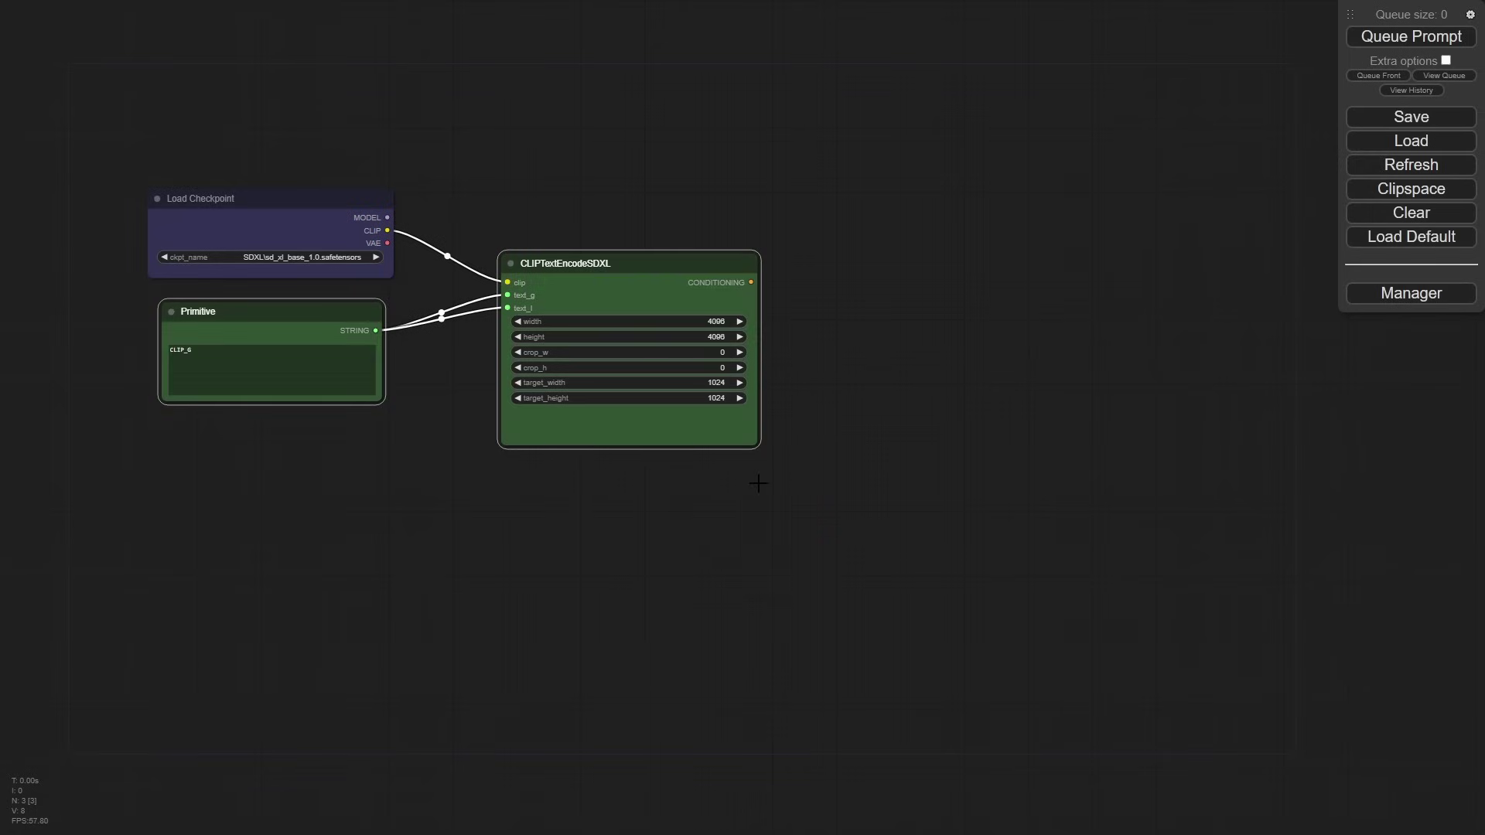
Step: Paste linked copies of both prompt nodes below the originals and tint them red
click(640, 424)
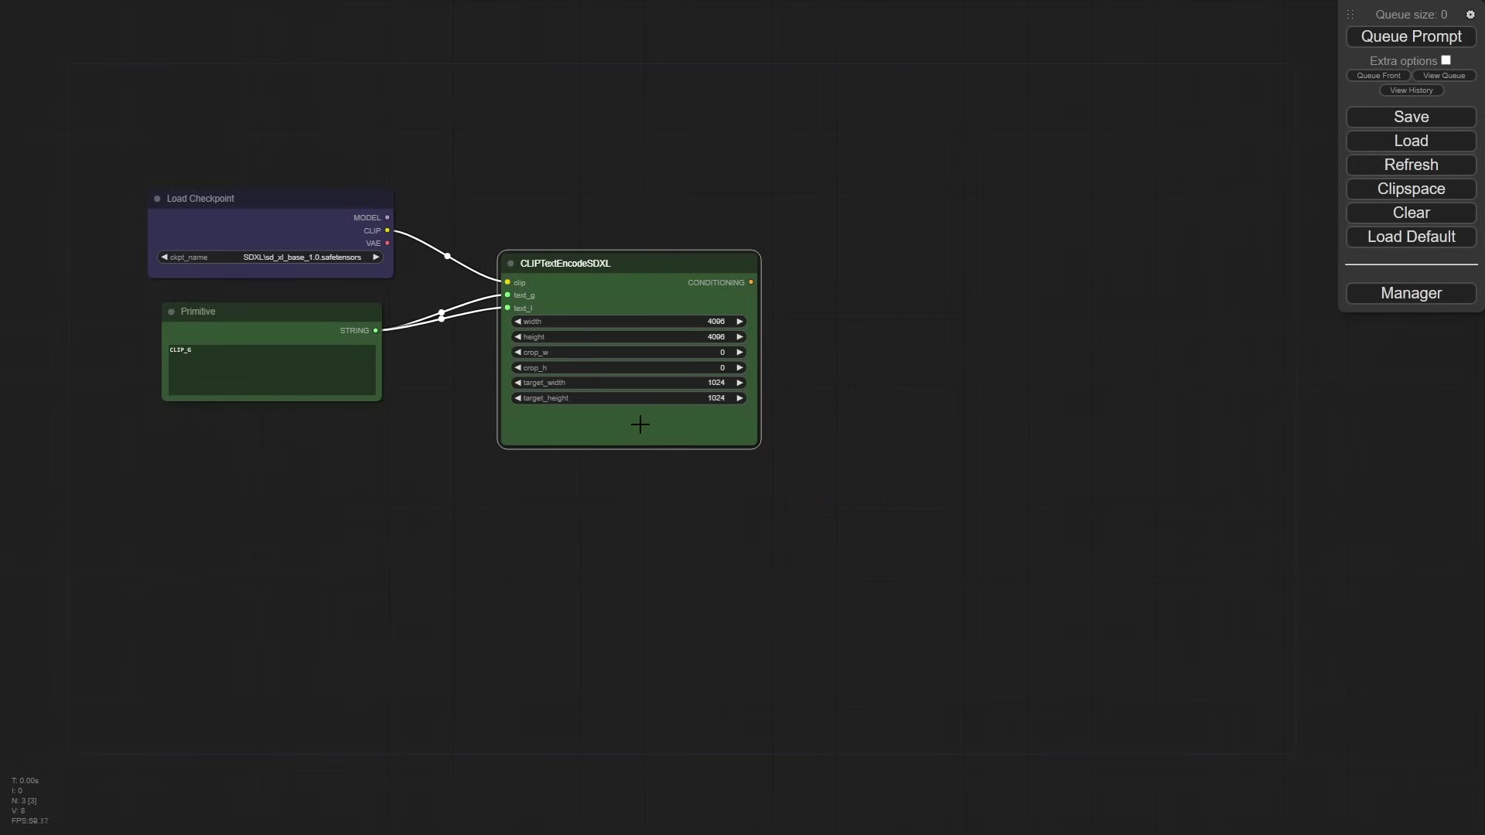
click(299, 313)
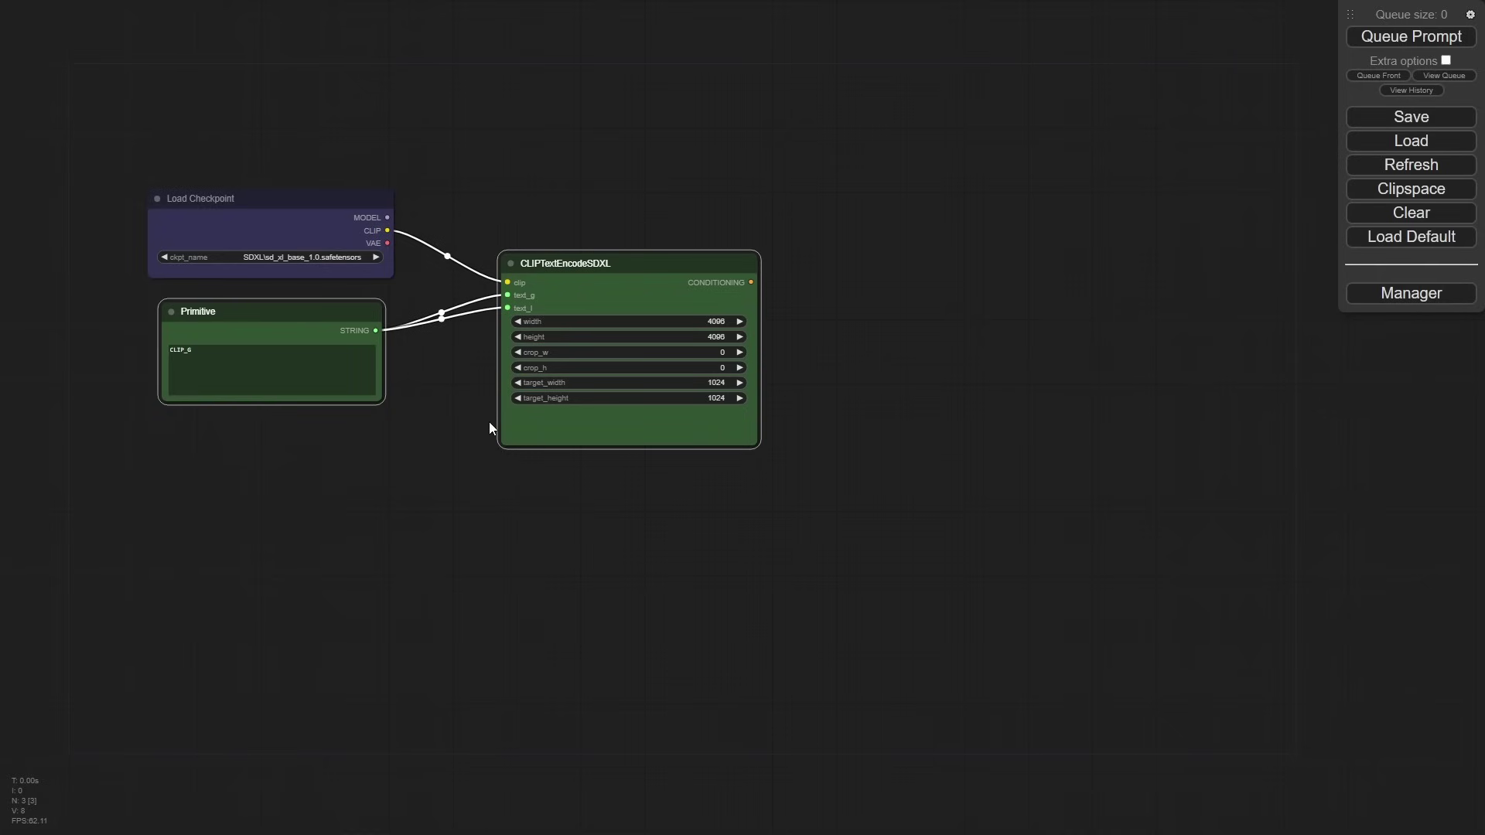
key(ctrl+shift+v)
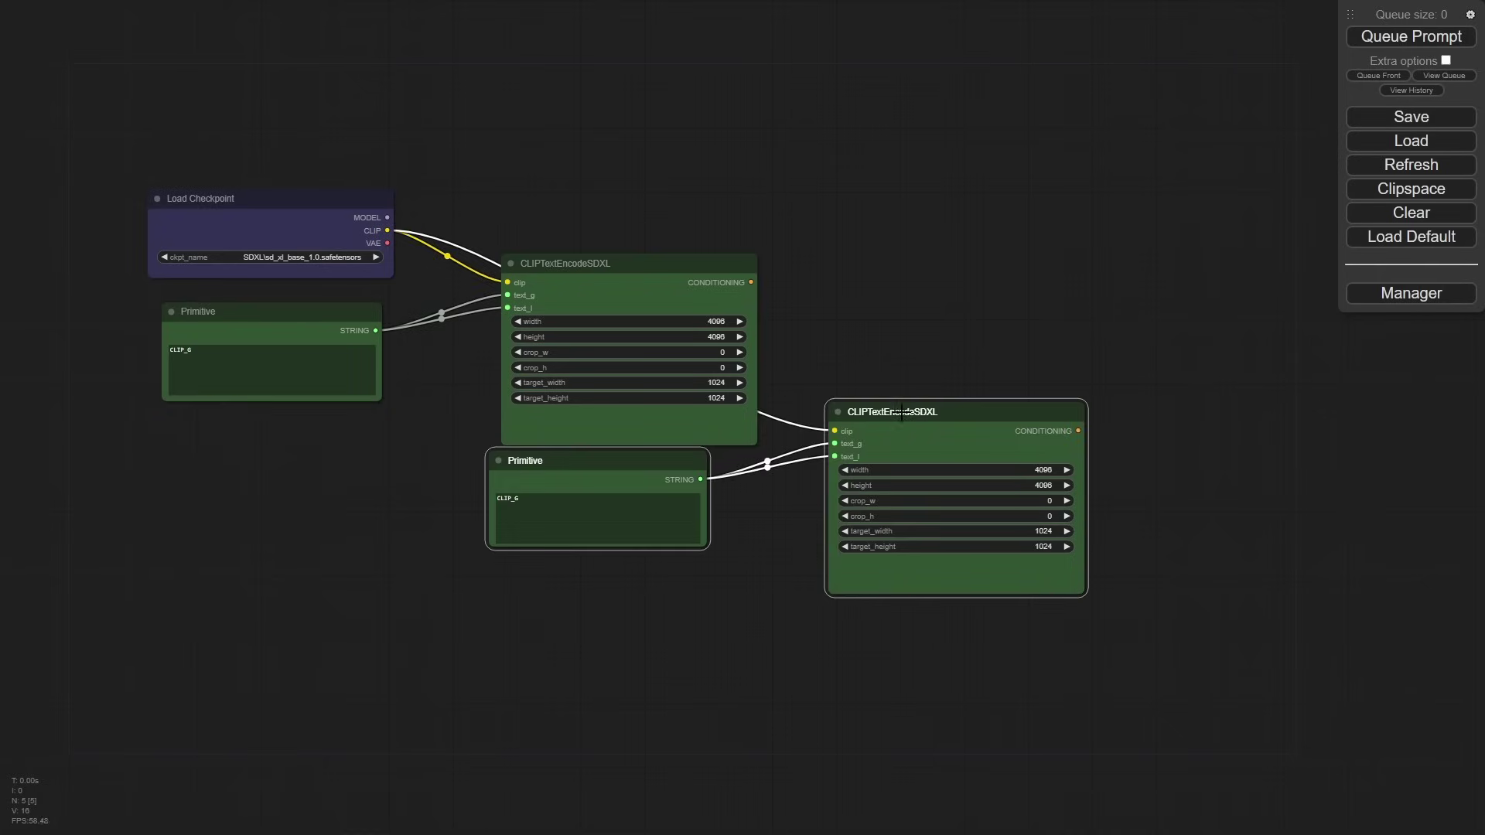
drag(902, 411, 576, 481)
right_click(596, 489)
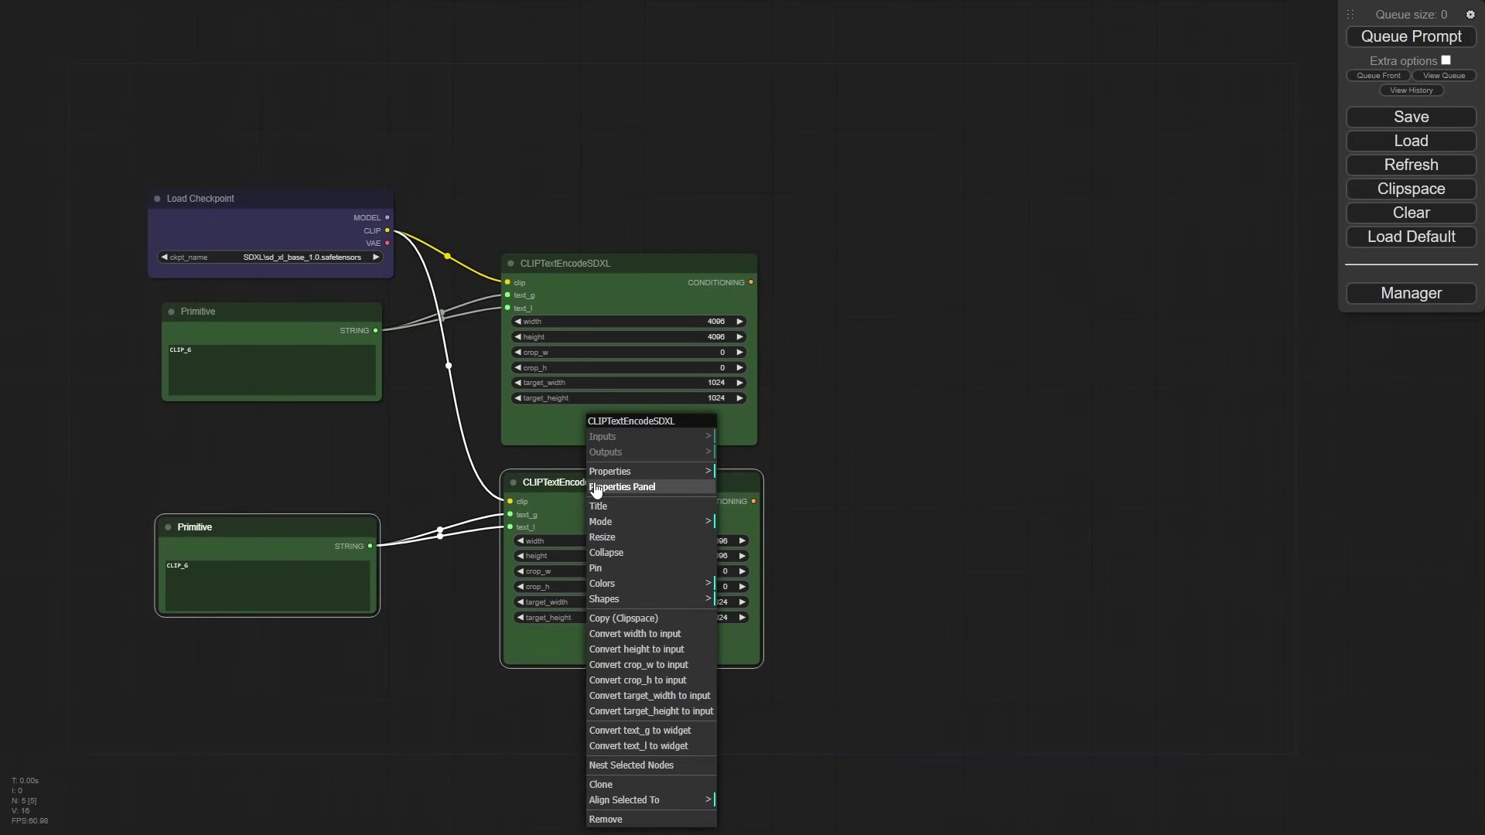
mouse_move(649, 584)
click(739, 603)
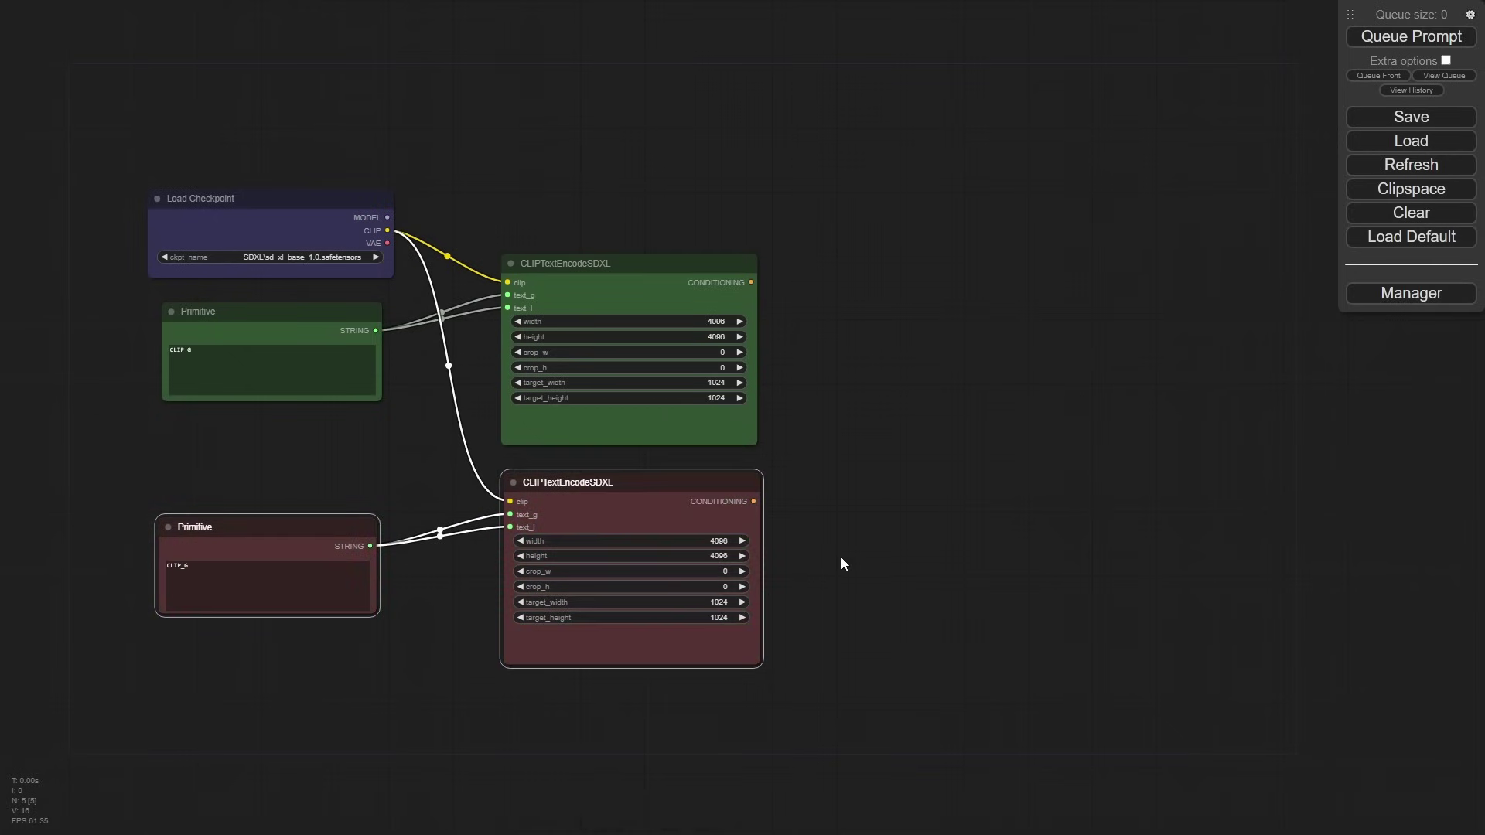
Step: Set the positive prompt to 'a robot shopping at Walgreens' and the negative to 'rocks'
click(226, 358)
key(ctrl+a)
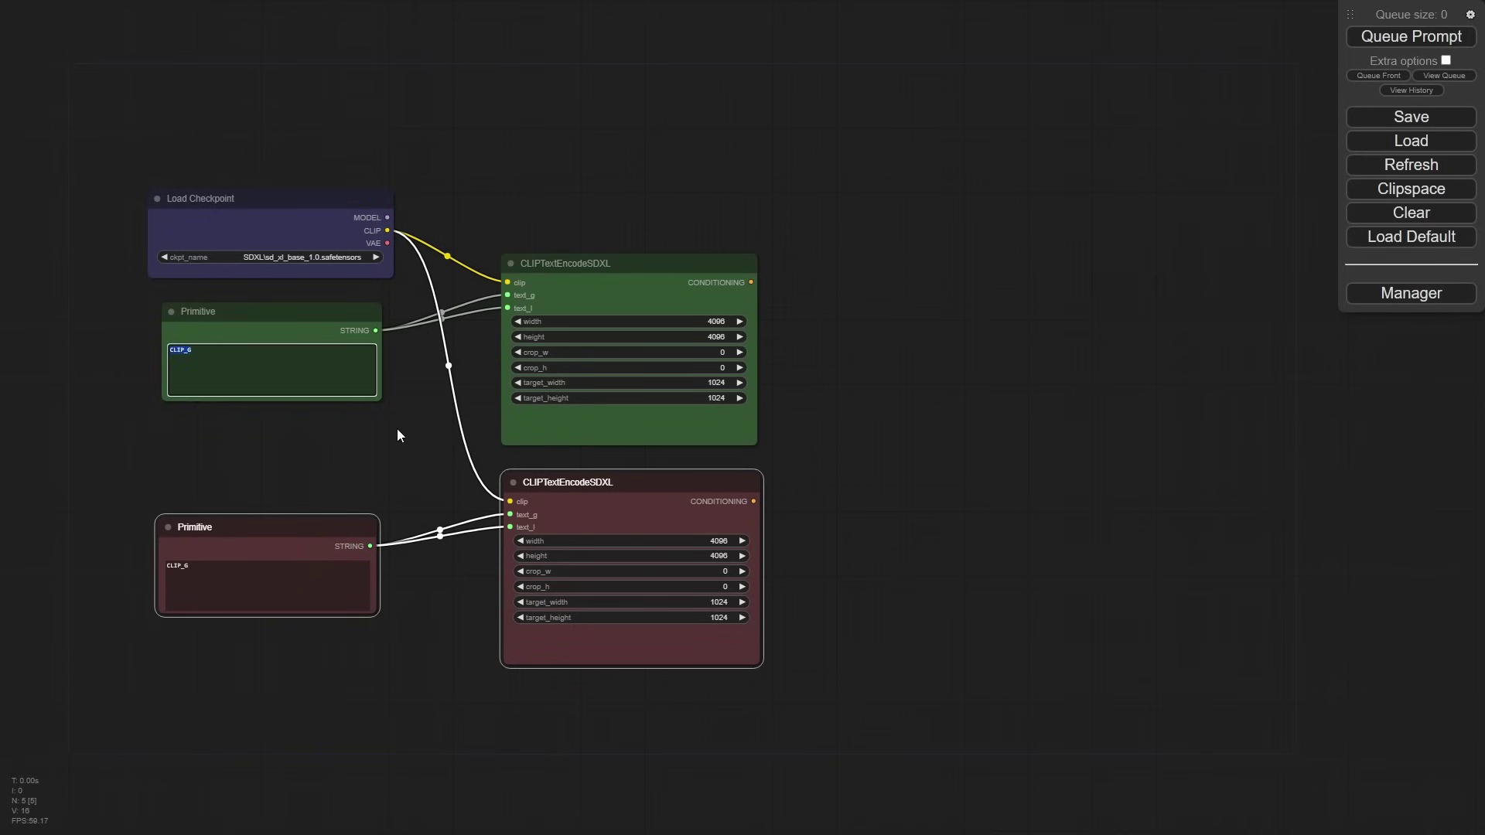
text(a )
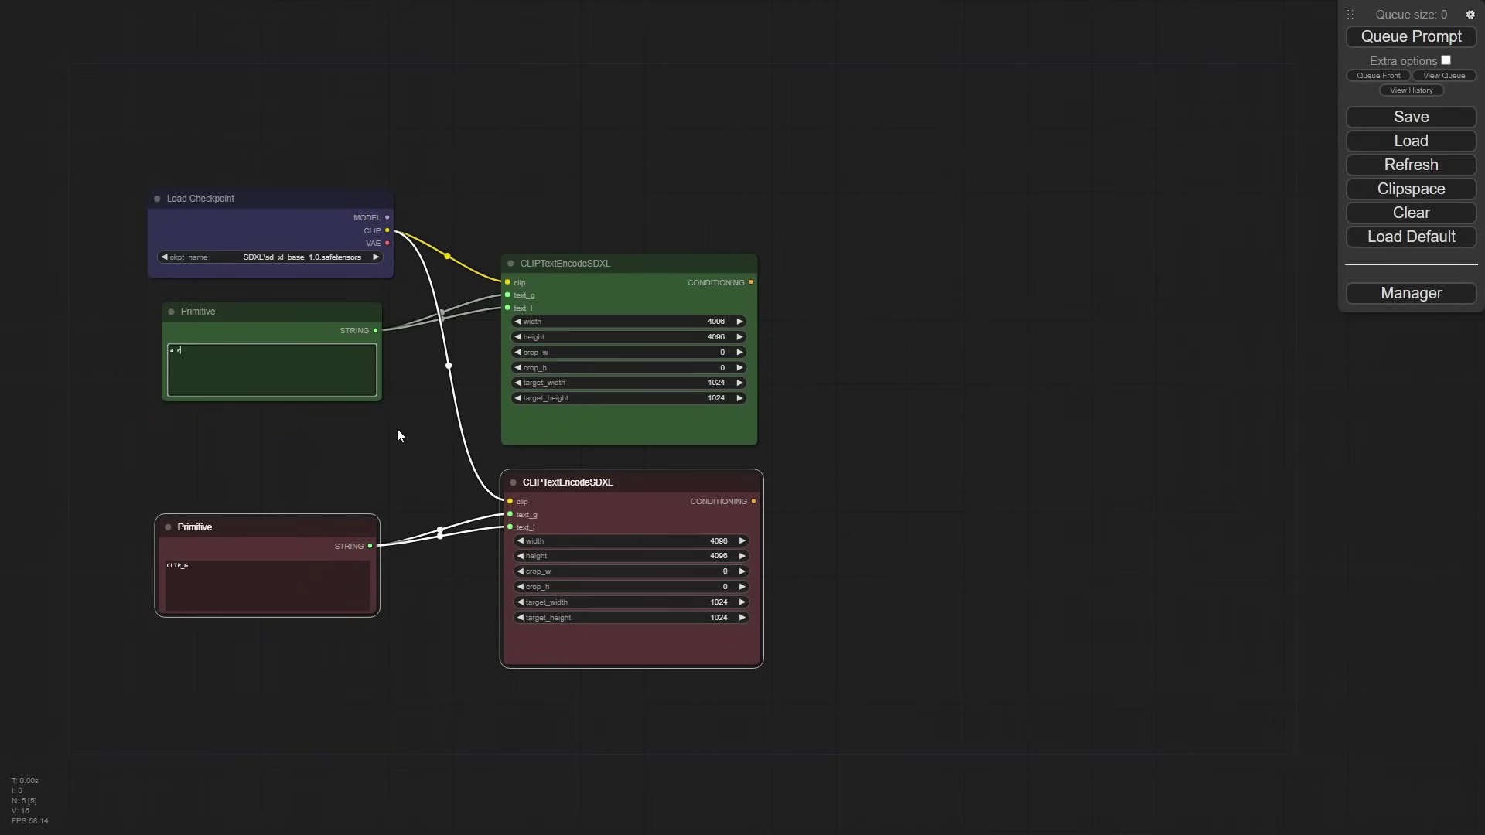
text(robot shopping at Walgreens)
key(Tab)
key(ctrl+a)
key(BackSpace)
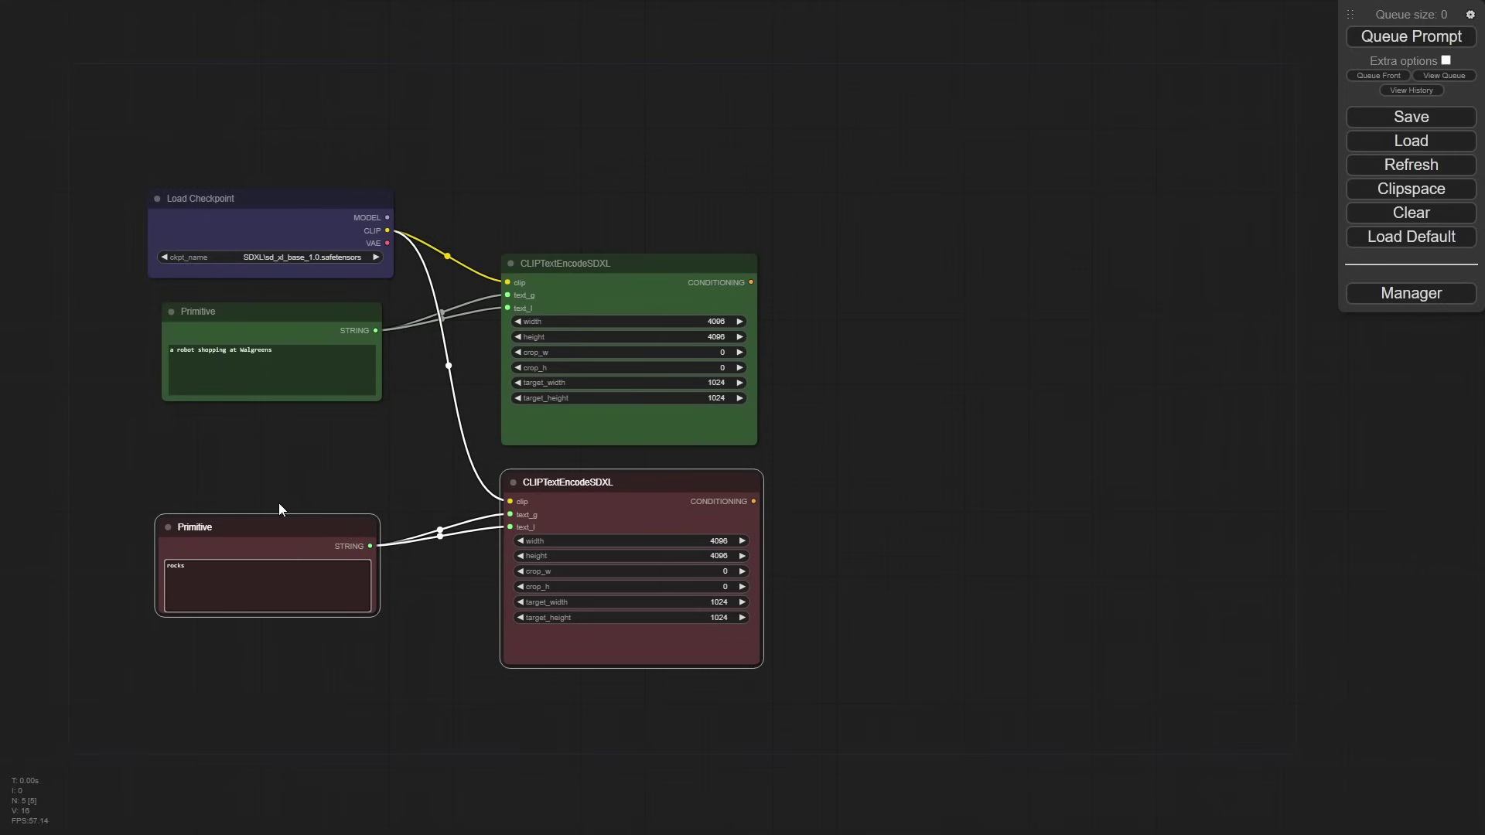
Step: Move the red and green Primitive nodes closer together and pan for room
drag(256, 535, 259, 451)
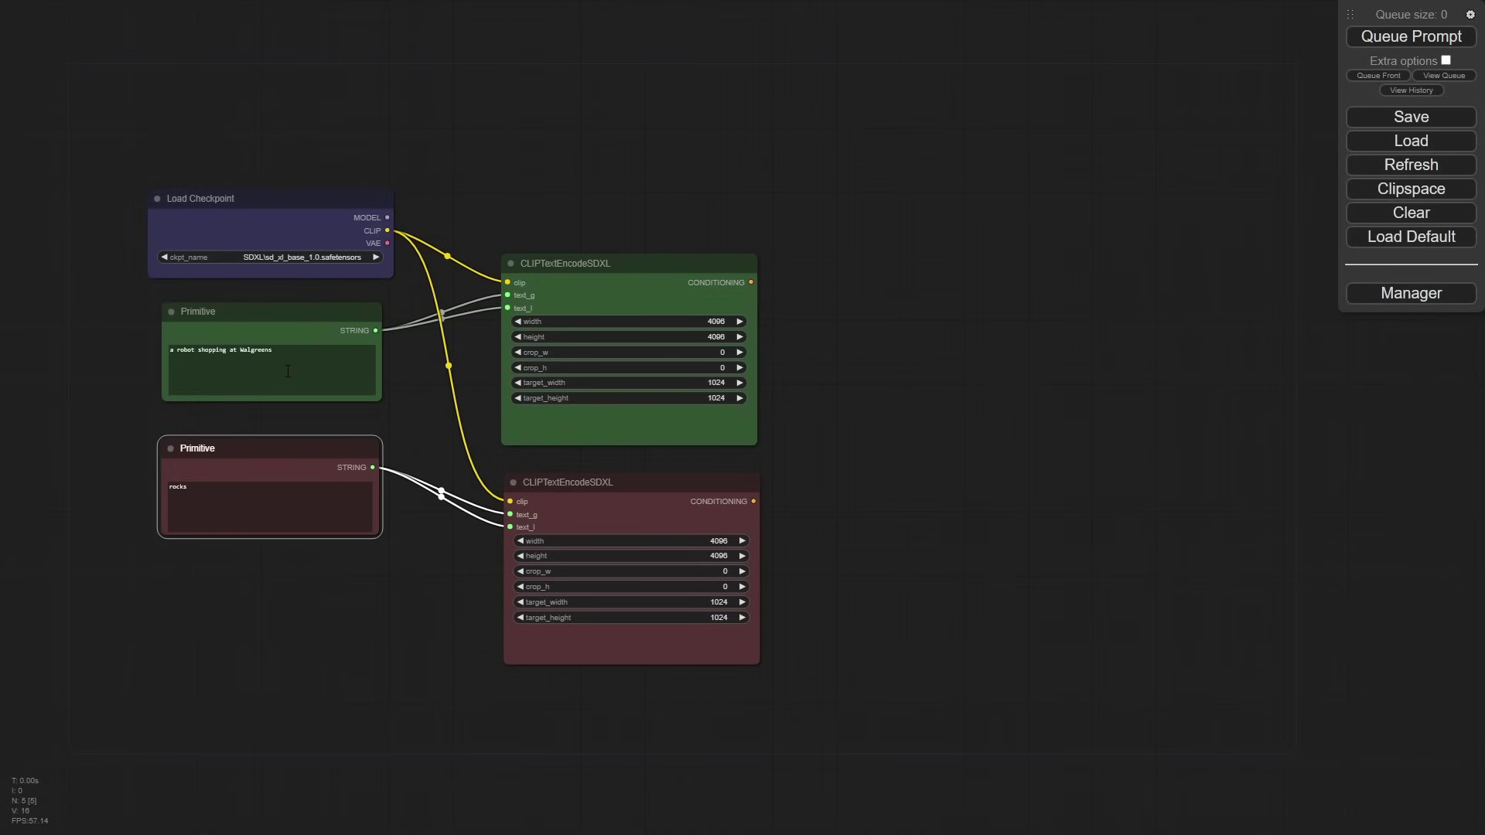
drag(297, 312, 294, 321)
click(871, 396)
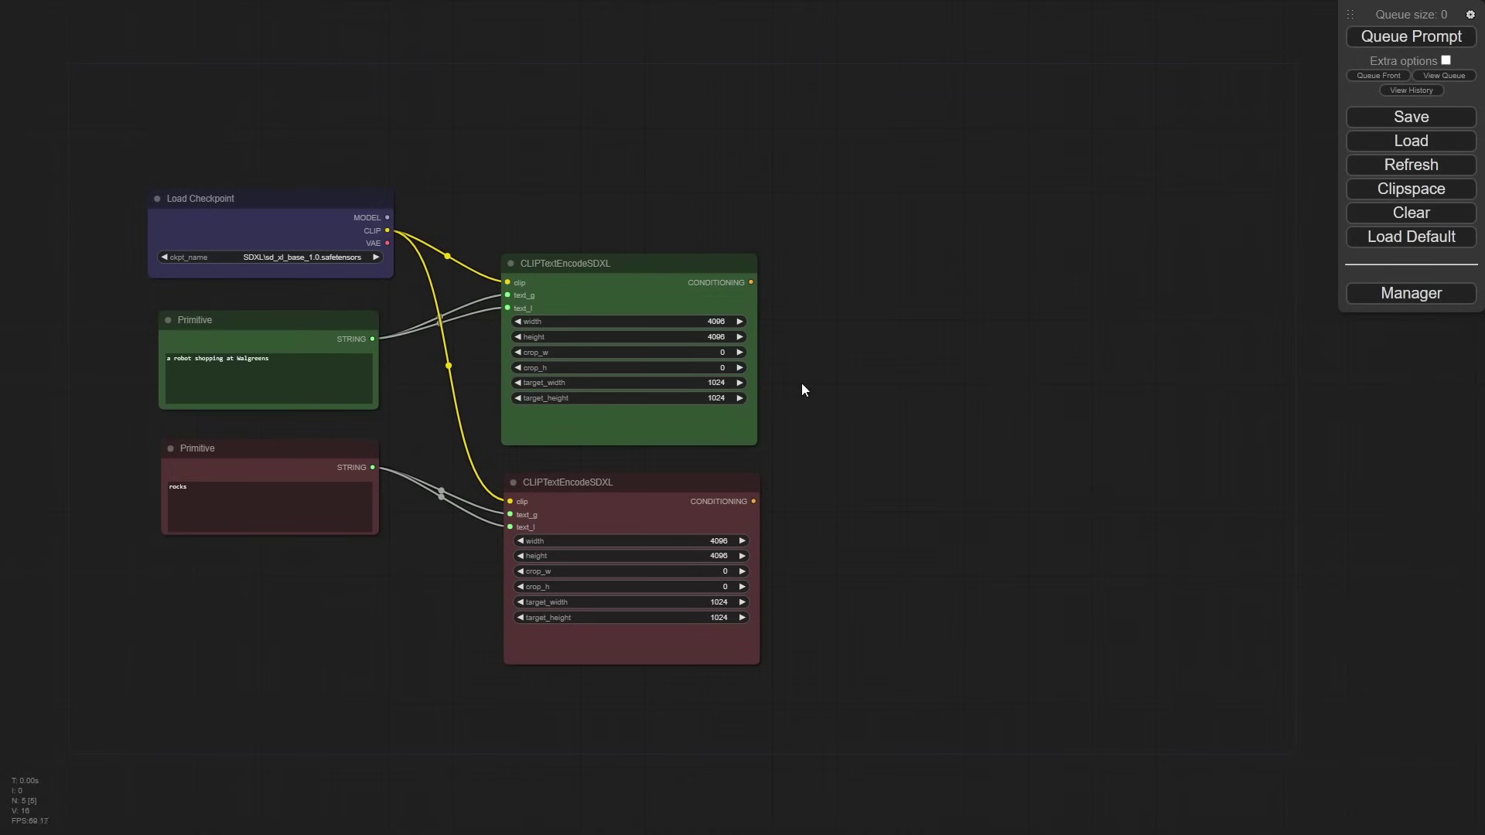
drag(800, 383, 726, 351)
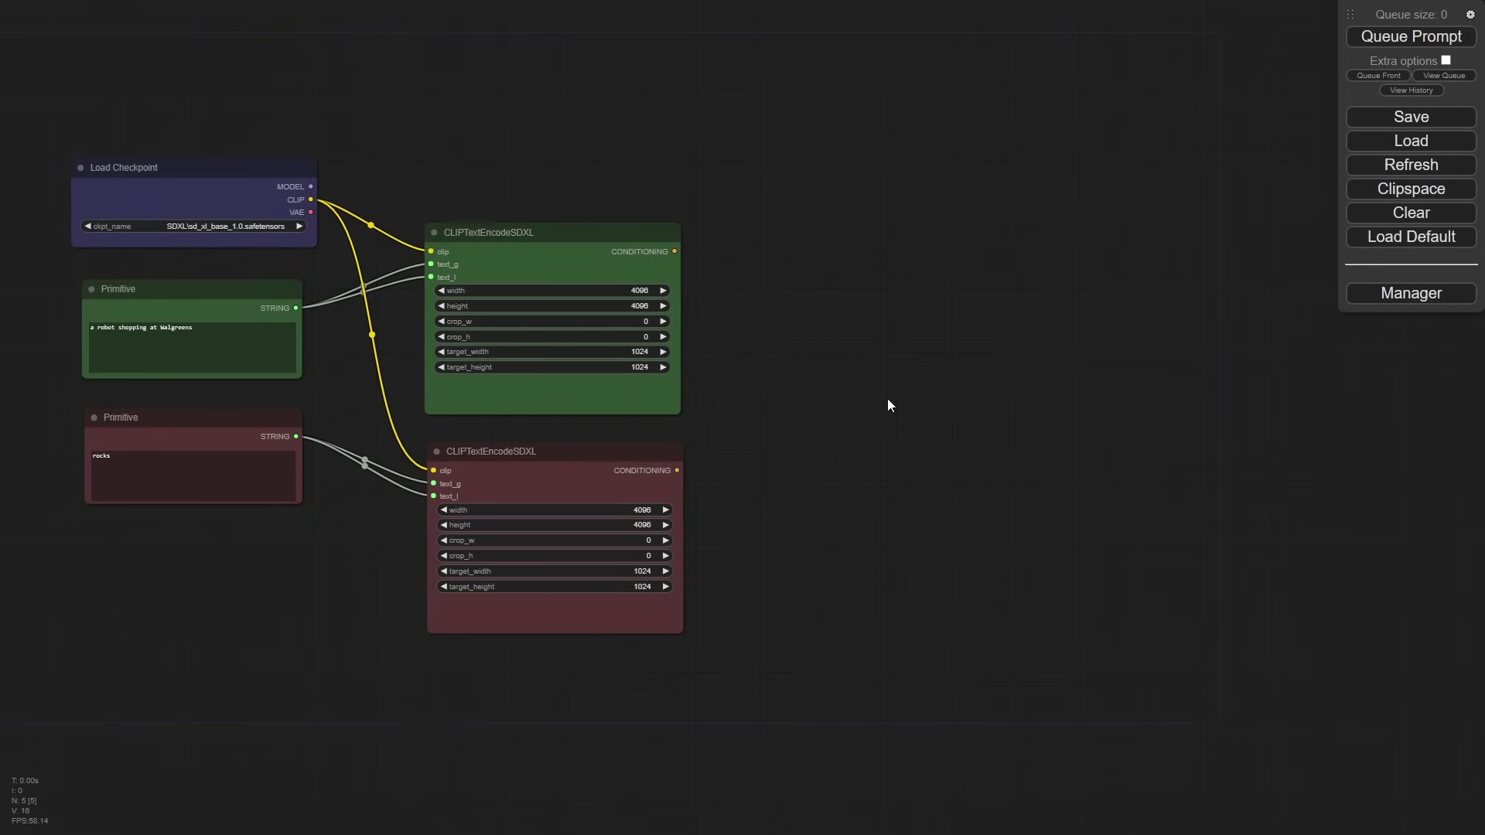
Step: Add a KSampler (Advanced) node by searching 'ksa'
double_click(834, 276)
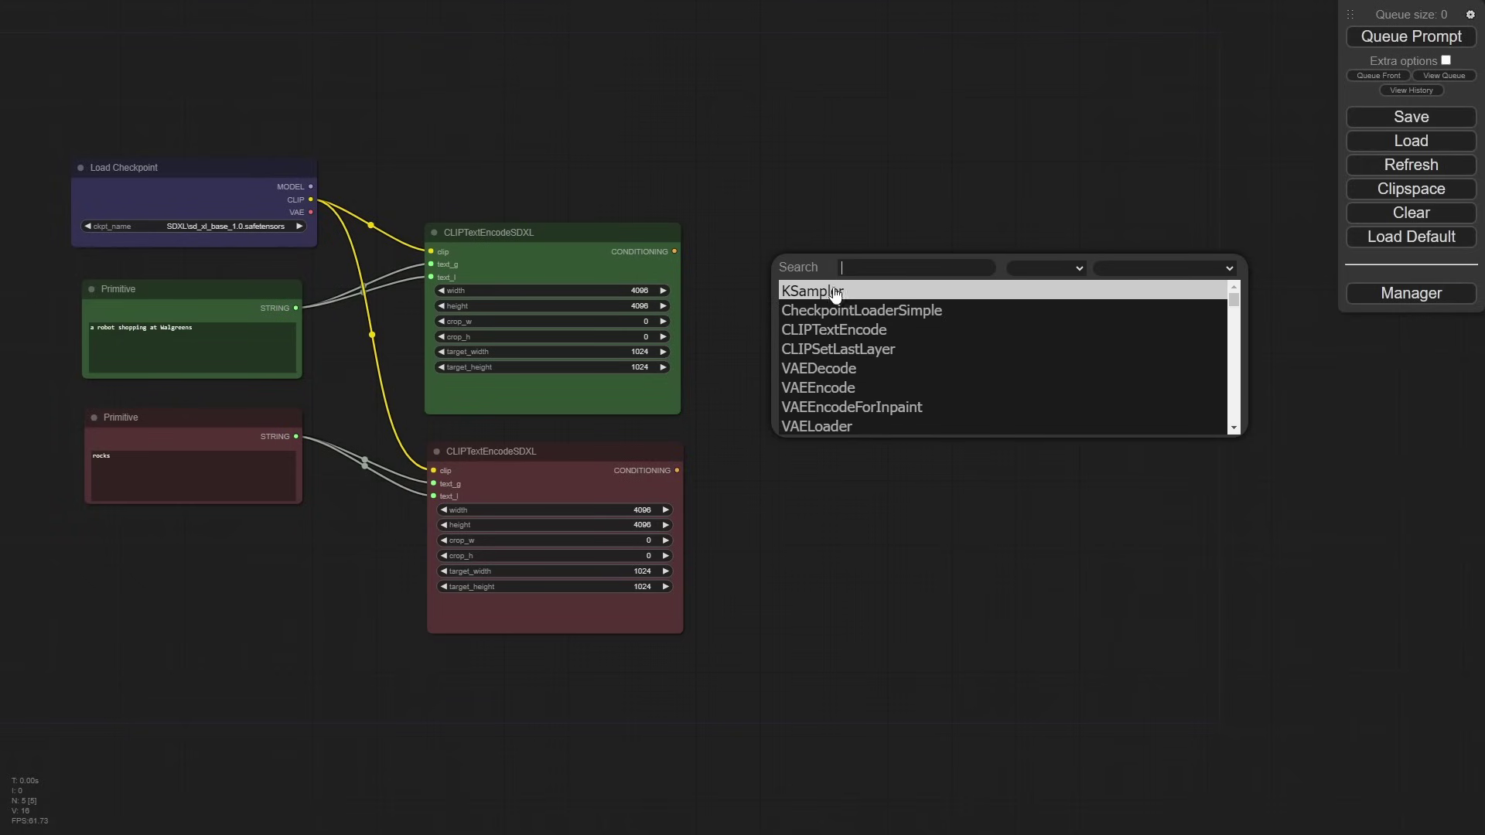
text(ksa)
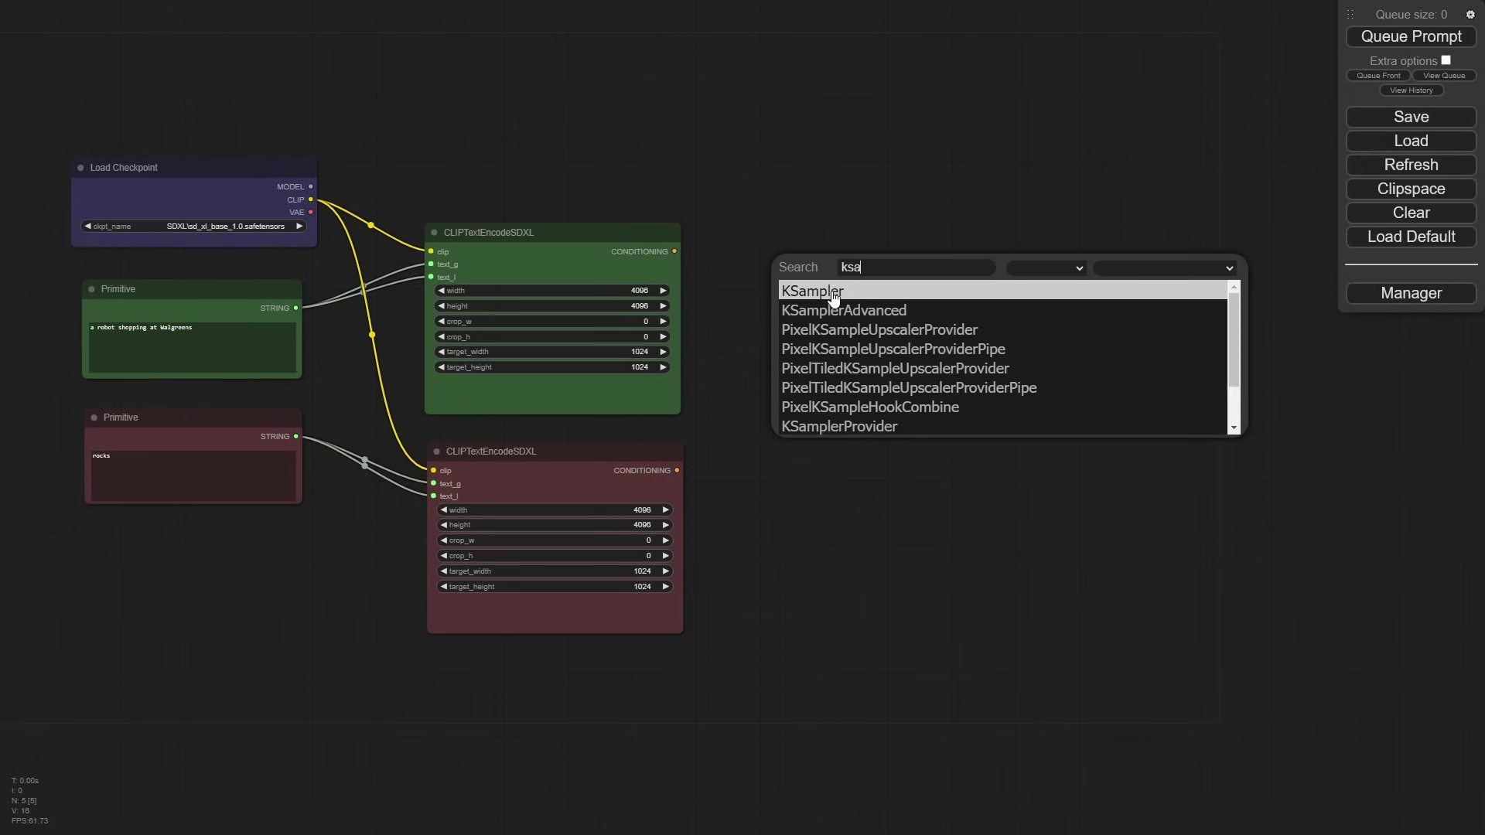
click(843, 311)
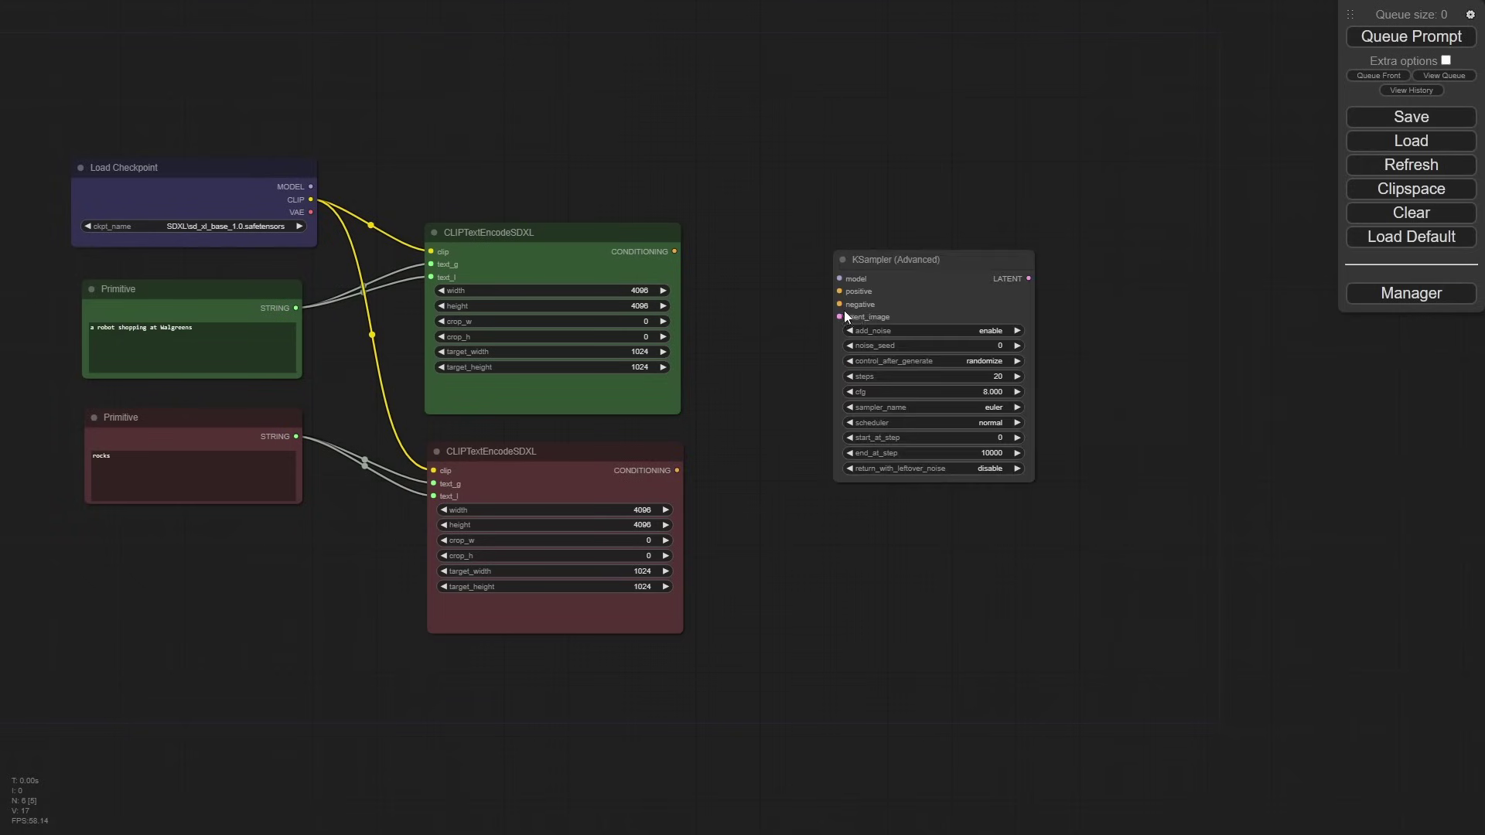
drag(892, 263, 857, 232)
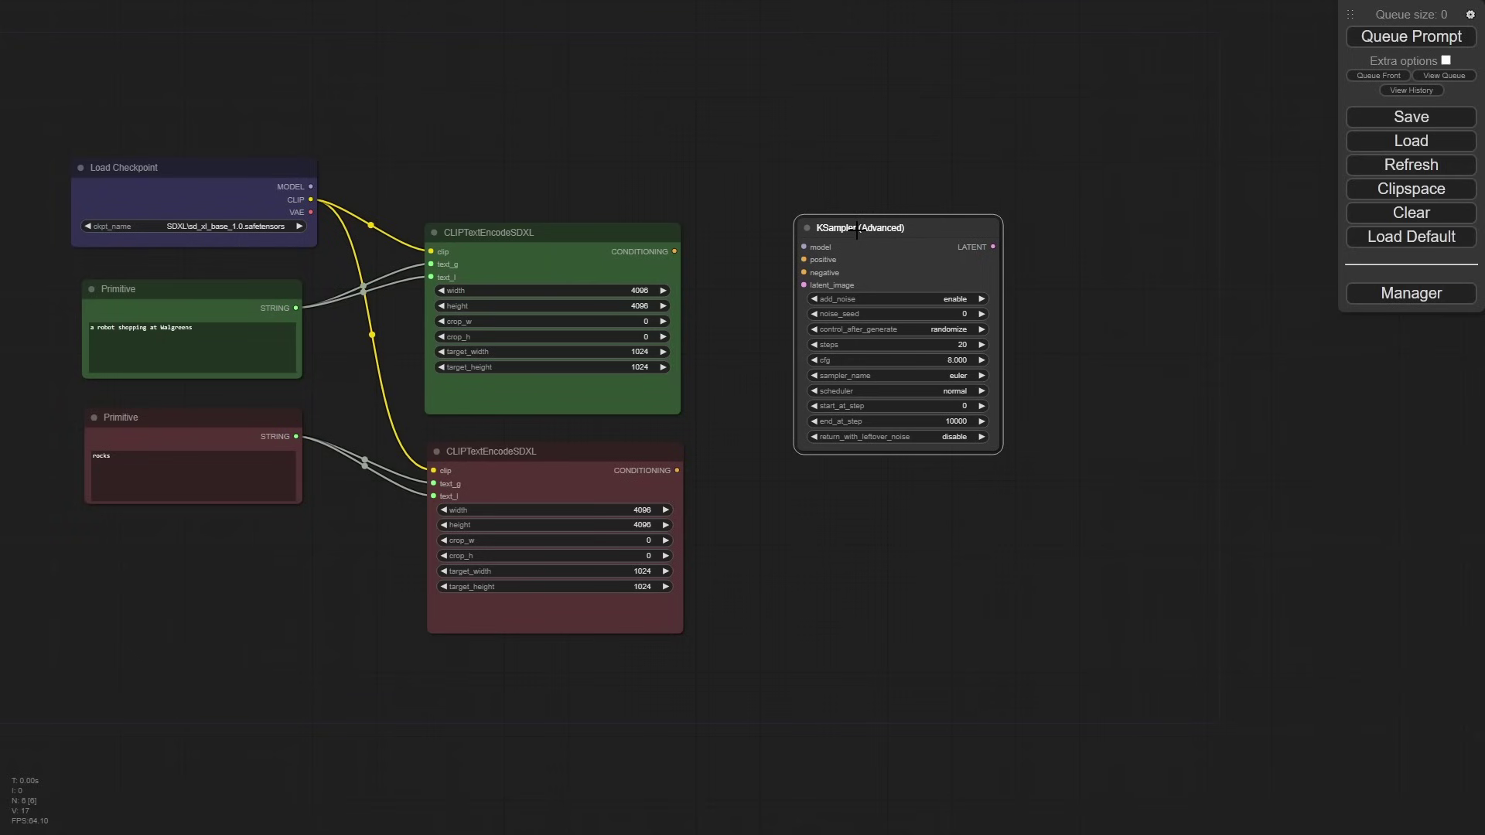
Step: Wire green conditioning to positive, red to negative, and the checkpoint MODEL to model
drag(674, 251, 802, 271)
drag(677, 470, 803, 271)
drag(311, 187, 803, 247)
drag(884, 221, 888, 160)
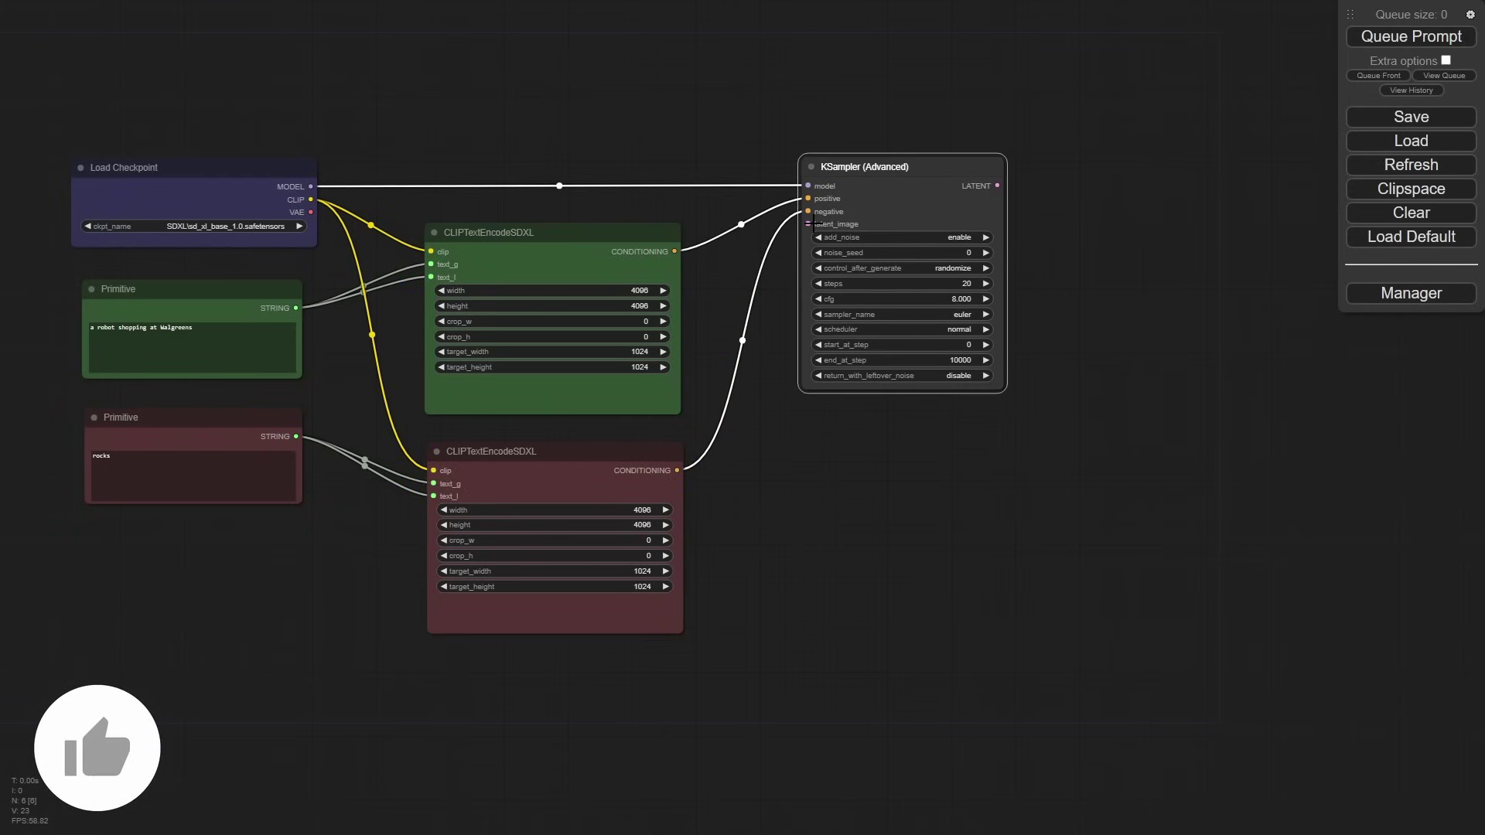
Step: Add an Empty Latent Image node sized 1024×1024
right_click(831, 461)
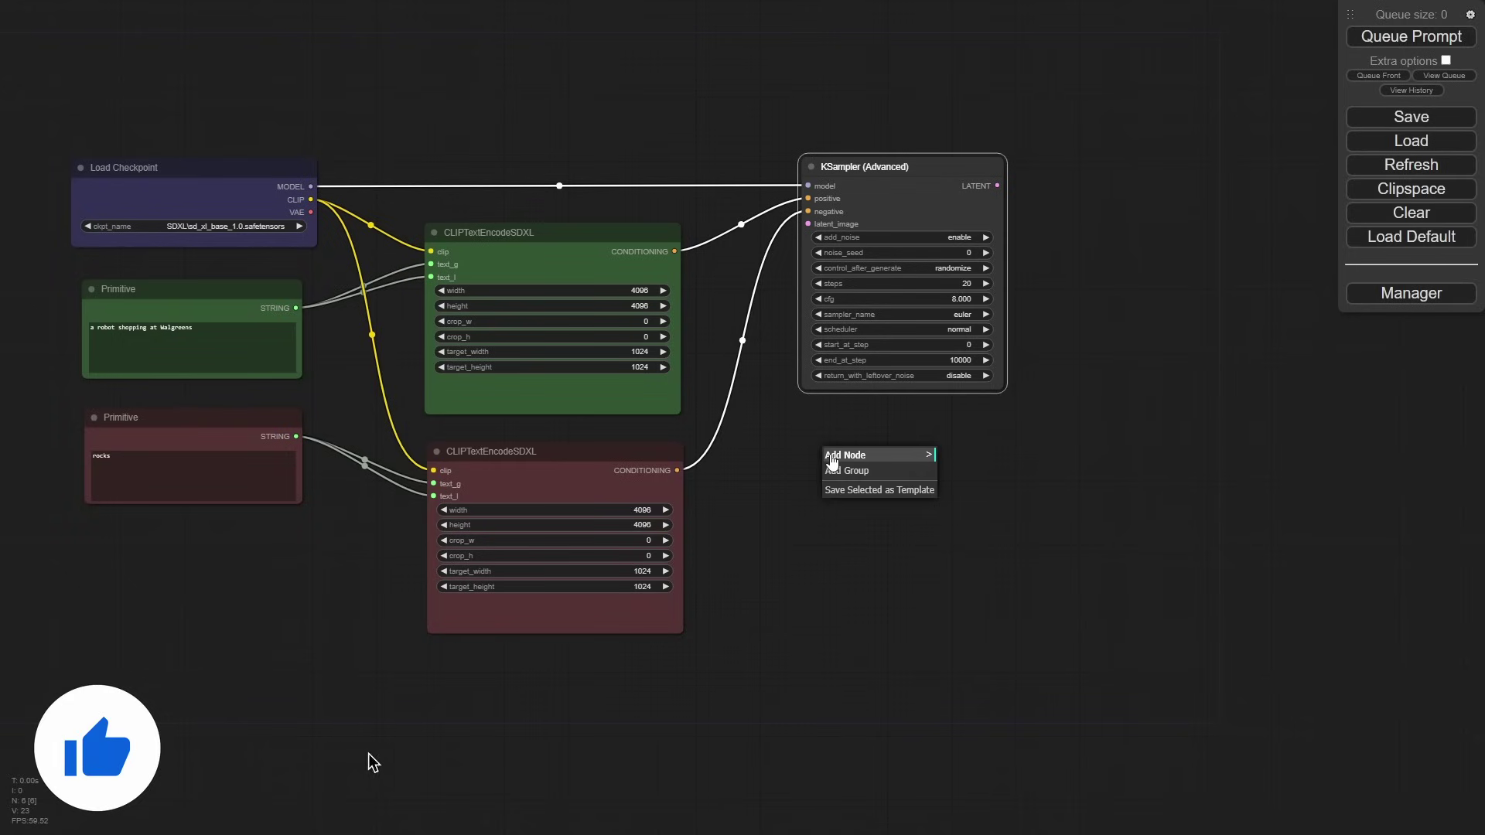
click(843, 455)
click(989, 504)
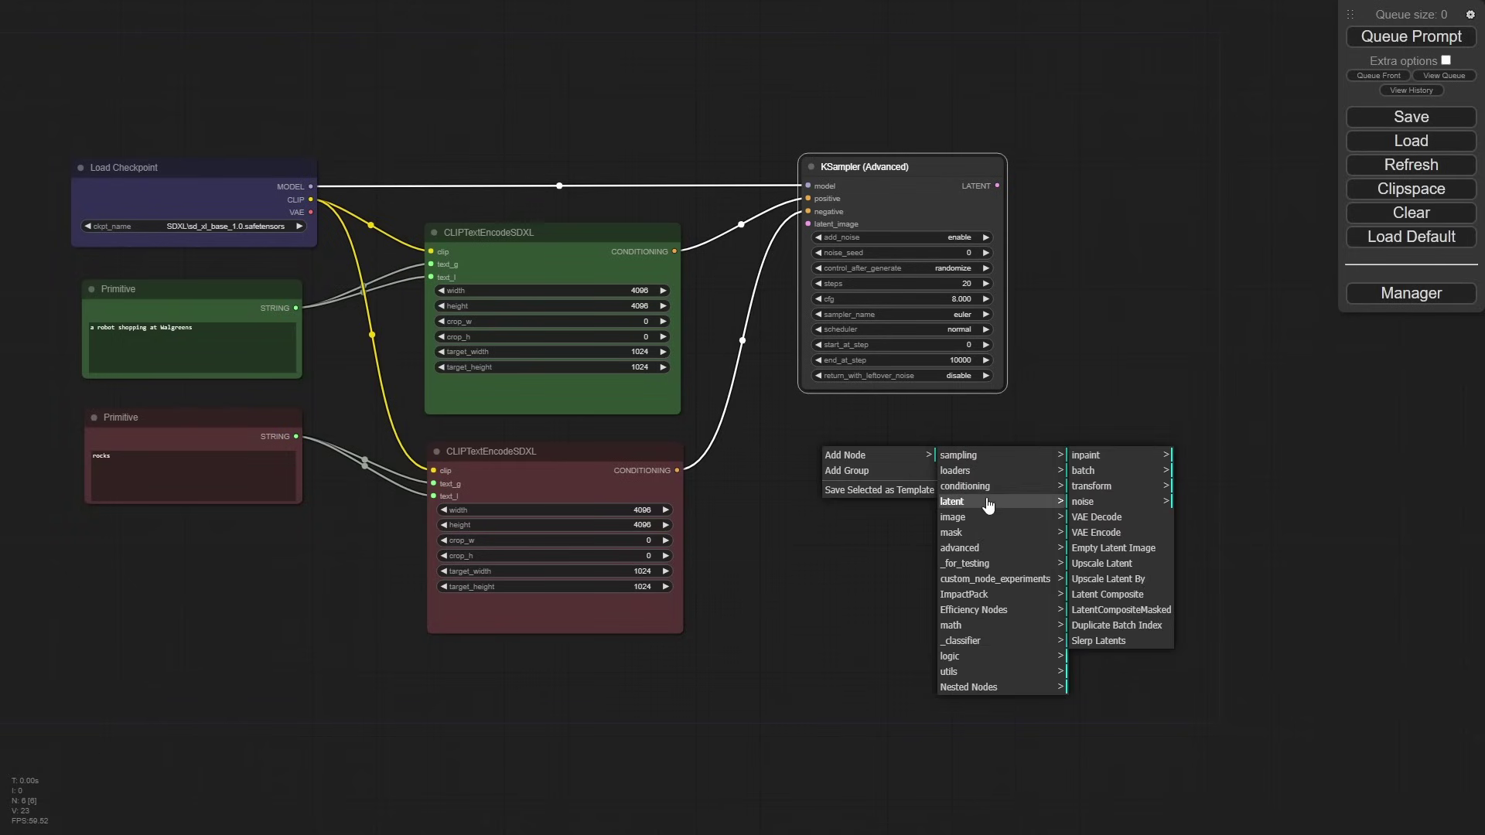
click(1089, 551)
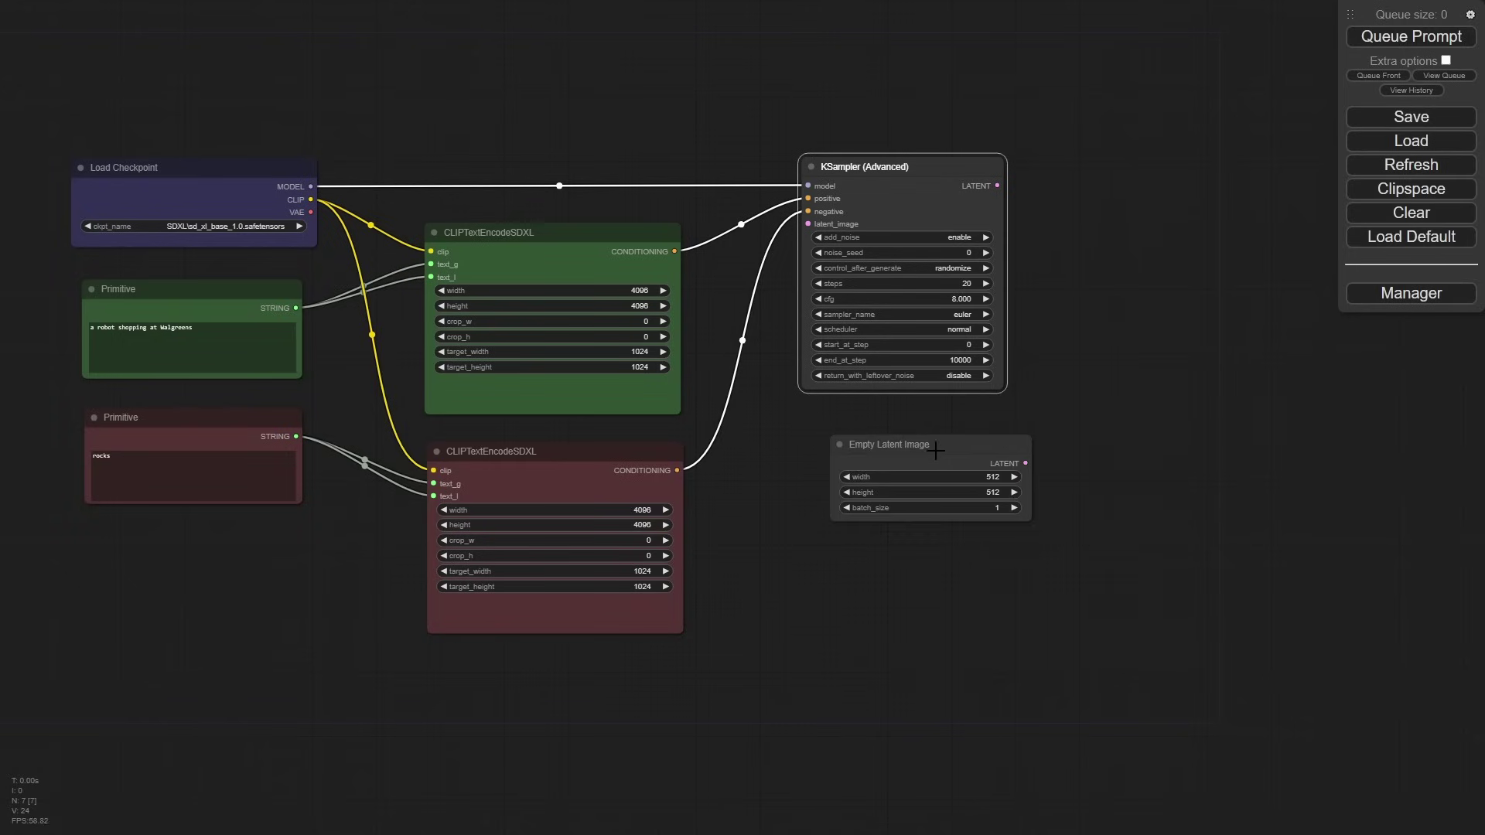
drag(933, 464, 877, 470)
click(933, 482)
drag(1005, 479, 963, 485)
text(1024)
key(Return)
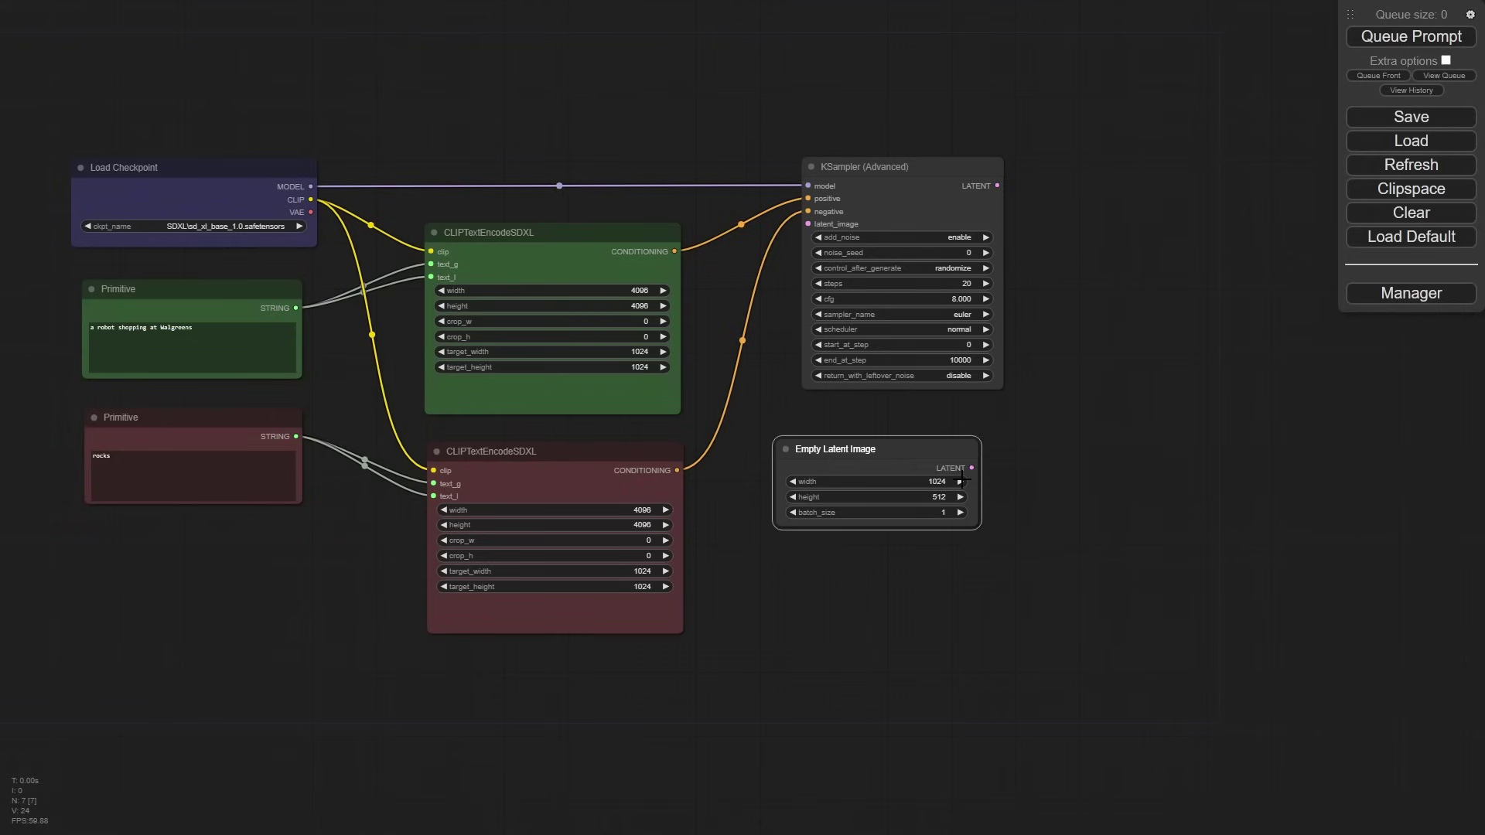
click(938, 497)
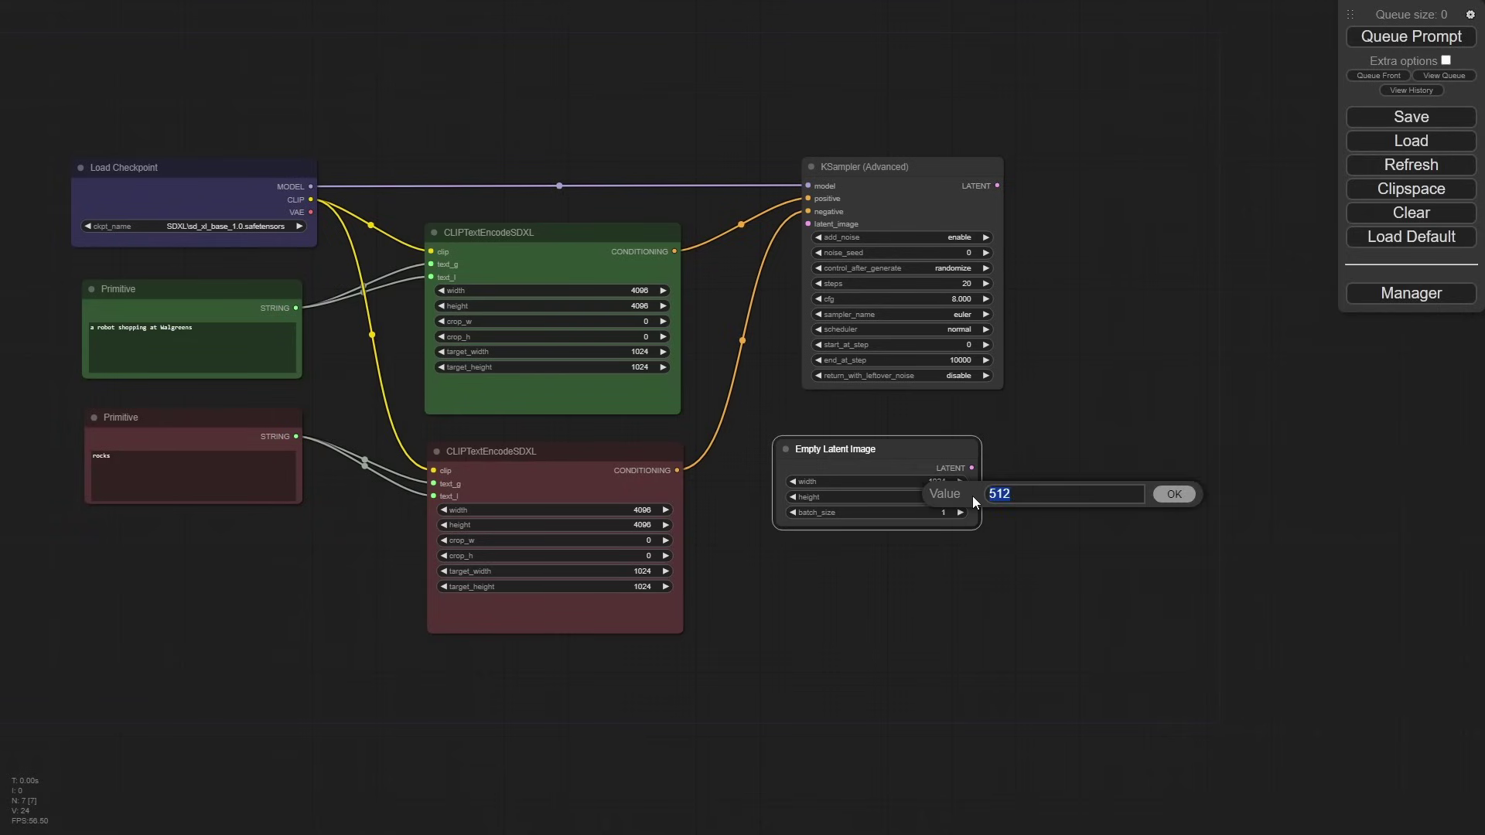
text(1024)
key(Return)
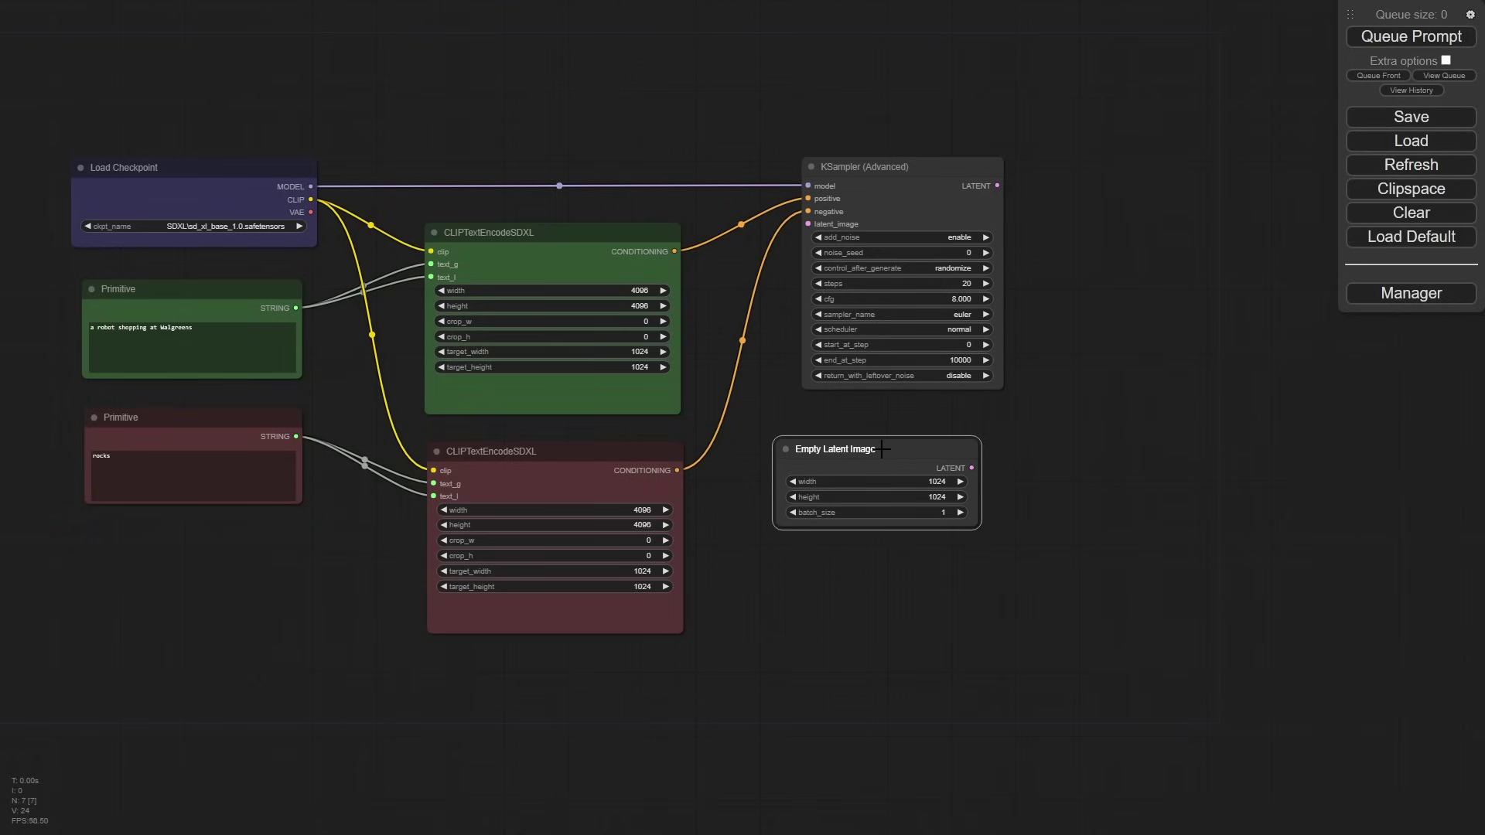
Step: Place the Empty Latent Image below the red encoder and feed it to latent_image
drag(883, 449, 589, 662)
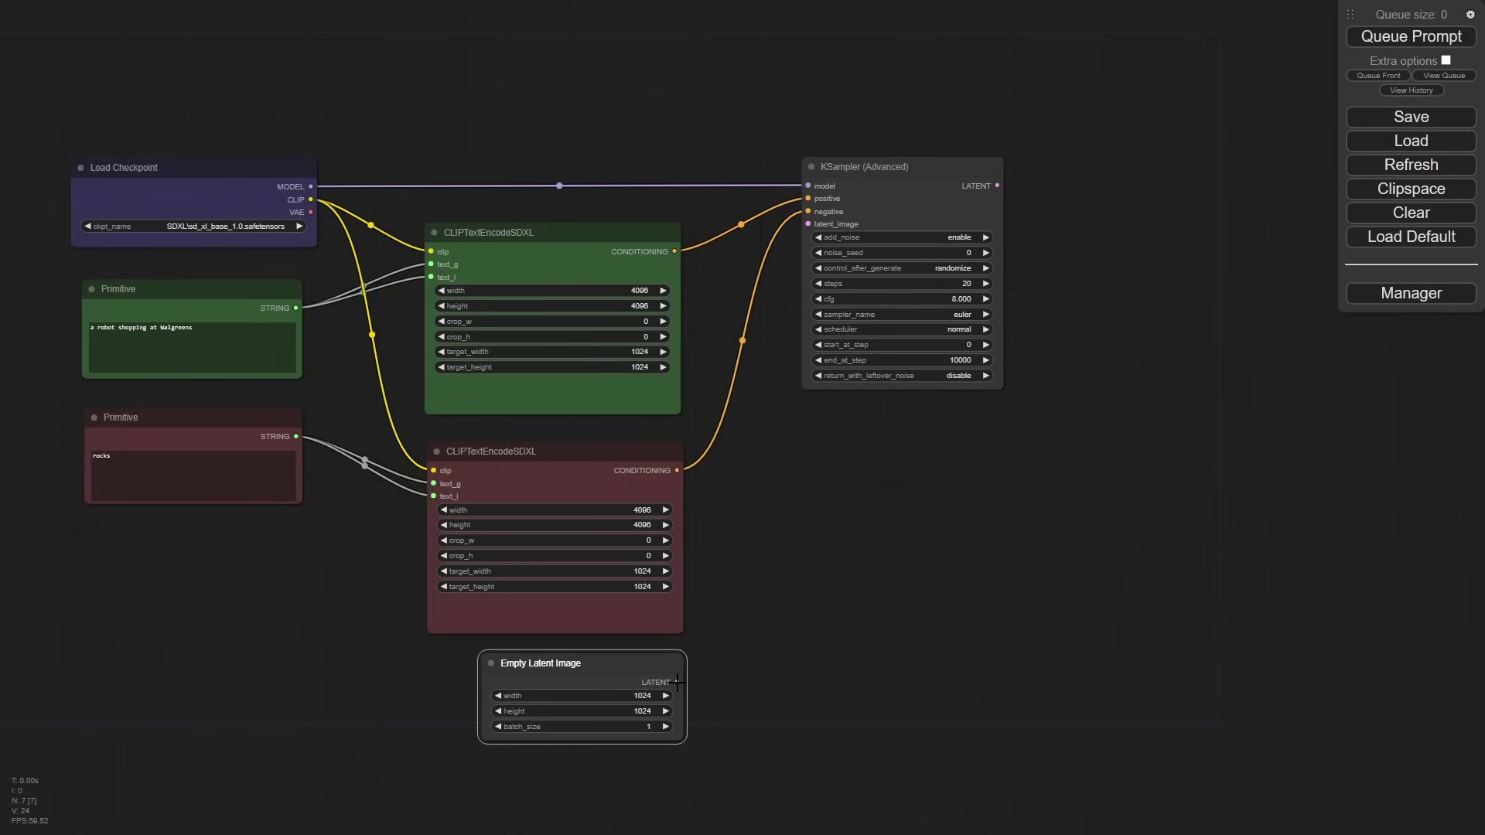
drag(678, 682, 808, 224)
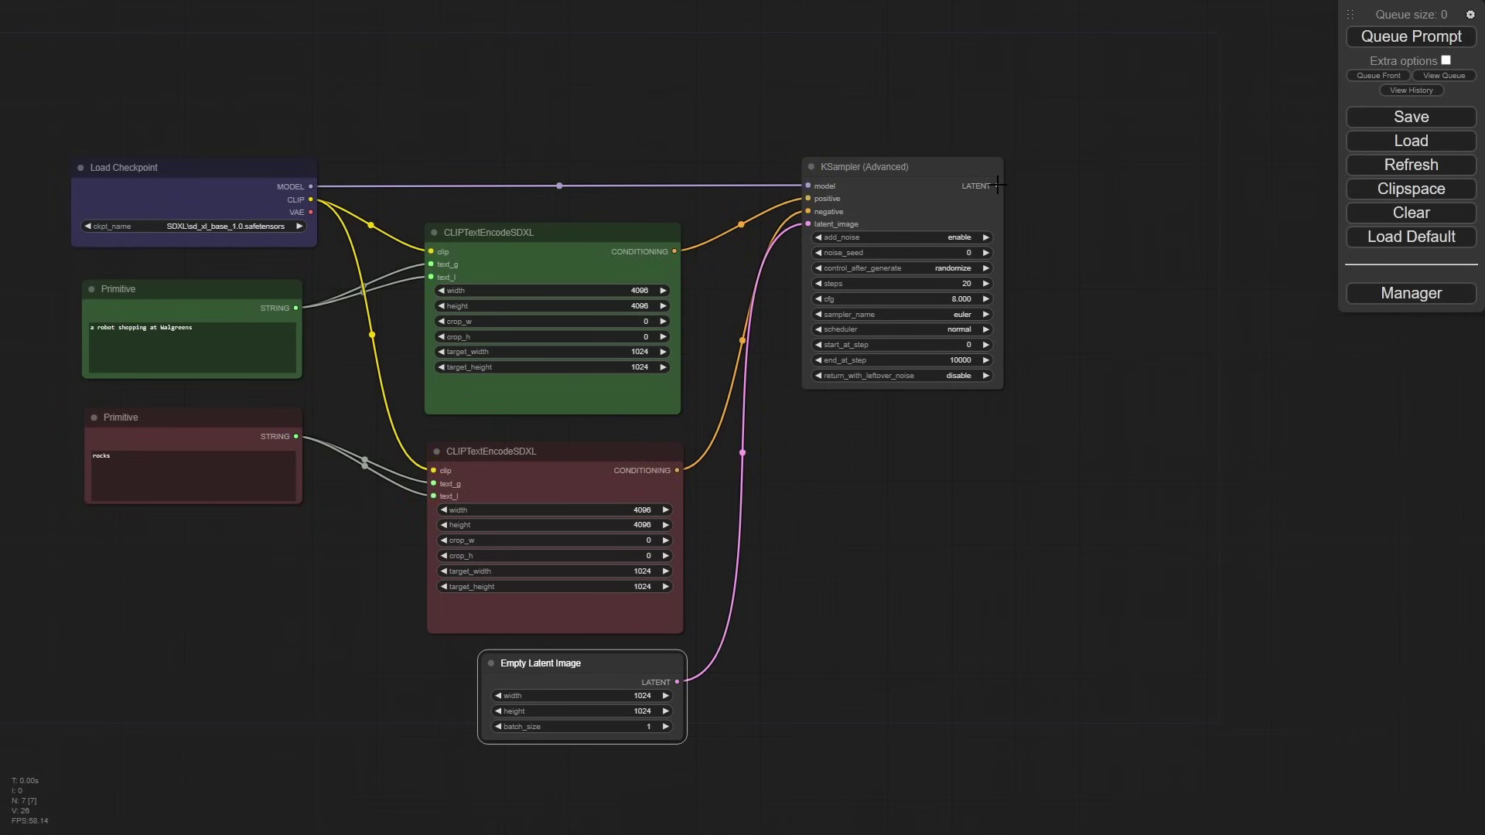
drag(998, 186, 1089, 188)
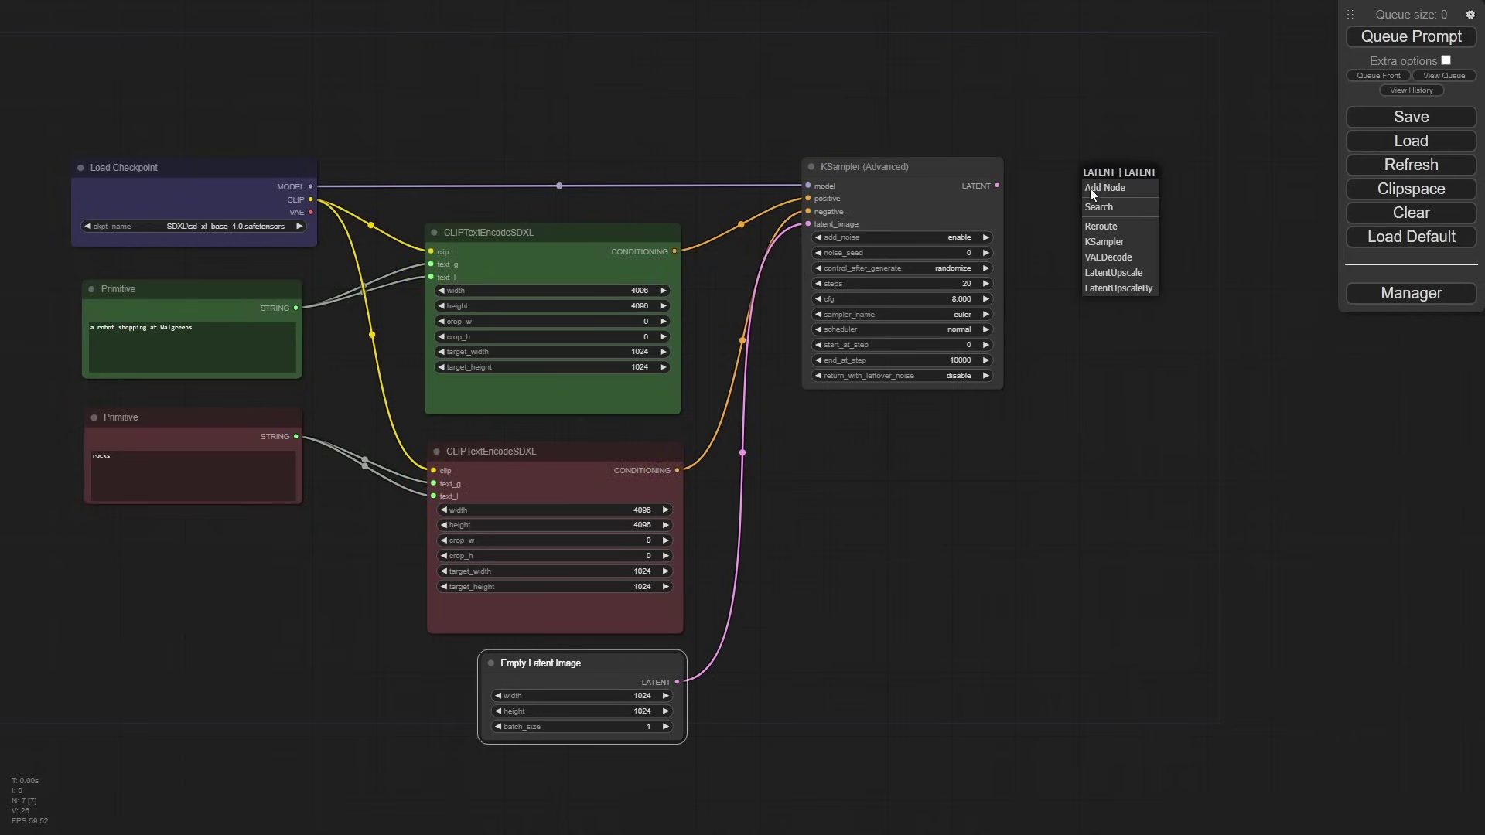
Step: Decode the sampler's latent with a VAE Decode node using the checkpoint's VAE
click(1120, 258)
drag(1129, 188, 1140, 175)
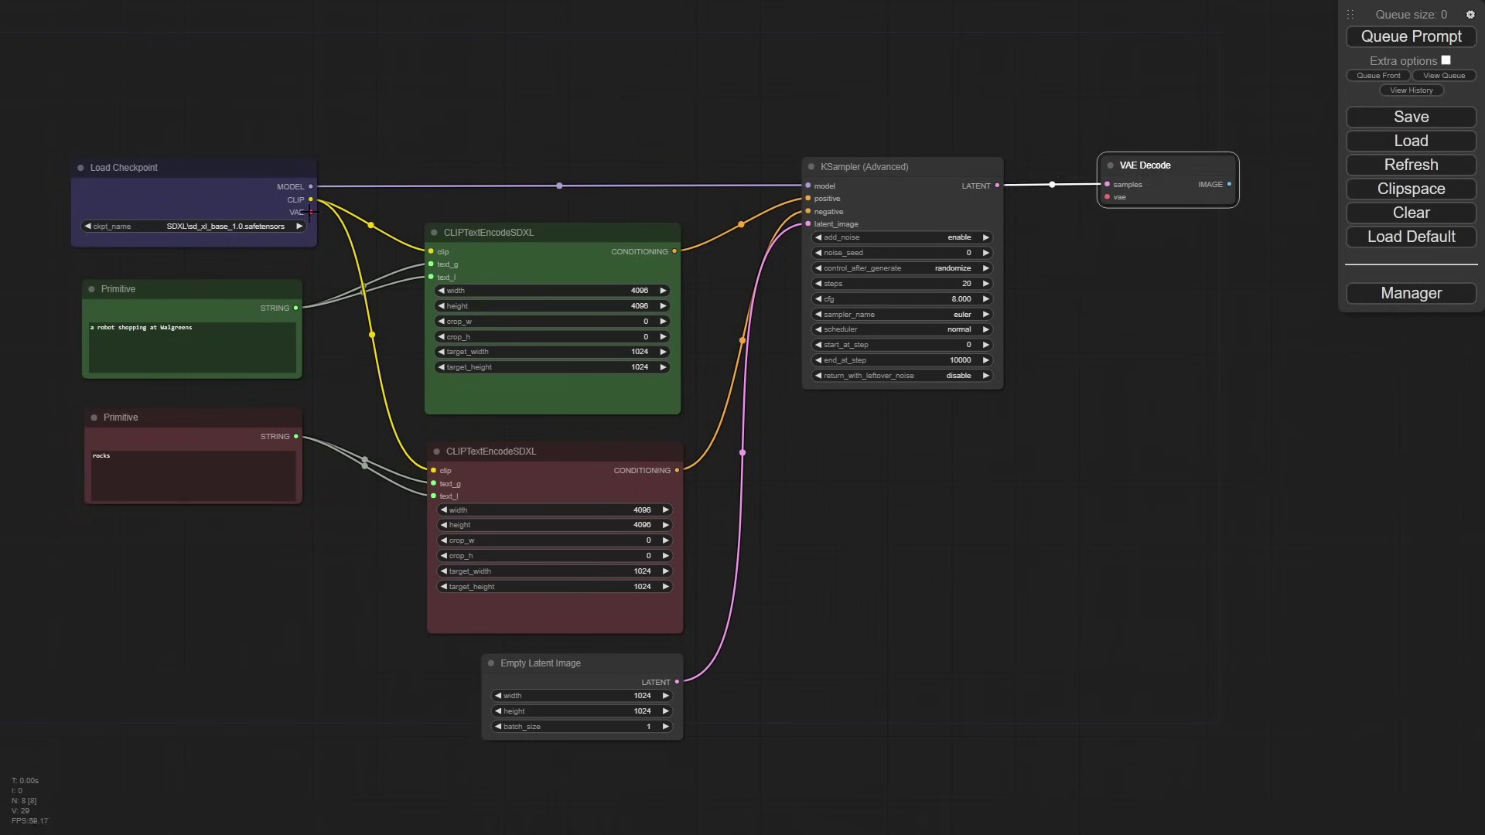
drag(311, 212, 1107, 197)
Step: Send the decoded IMAGE to a new Save Image node
drag(1229, 184, 1144, 301)
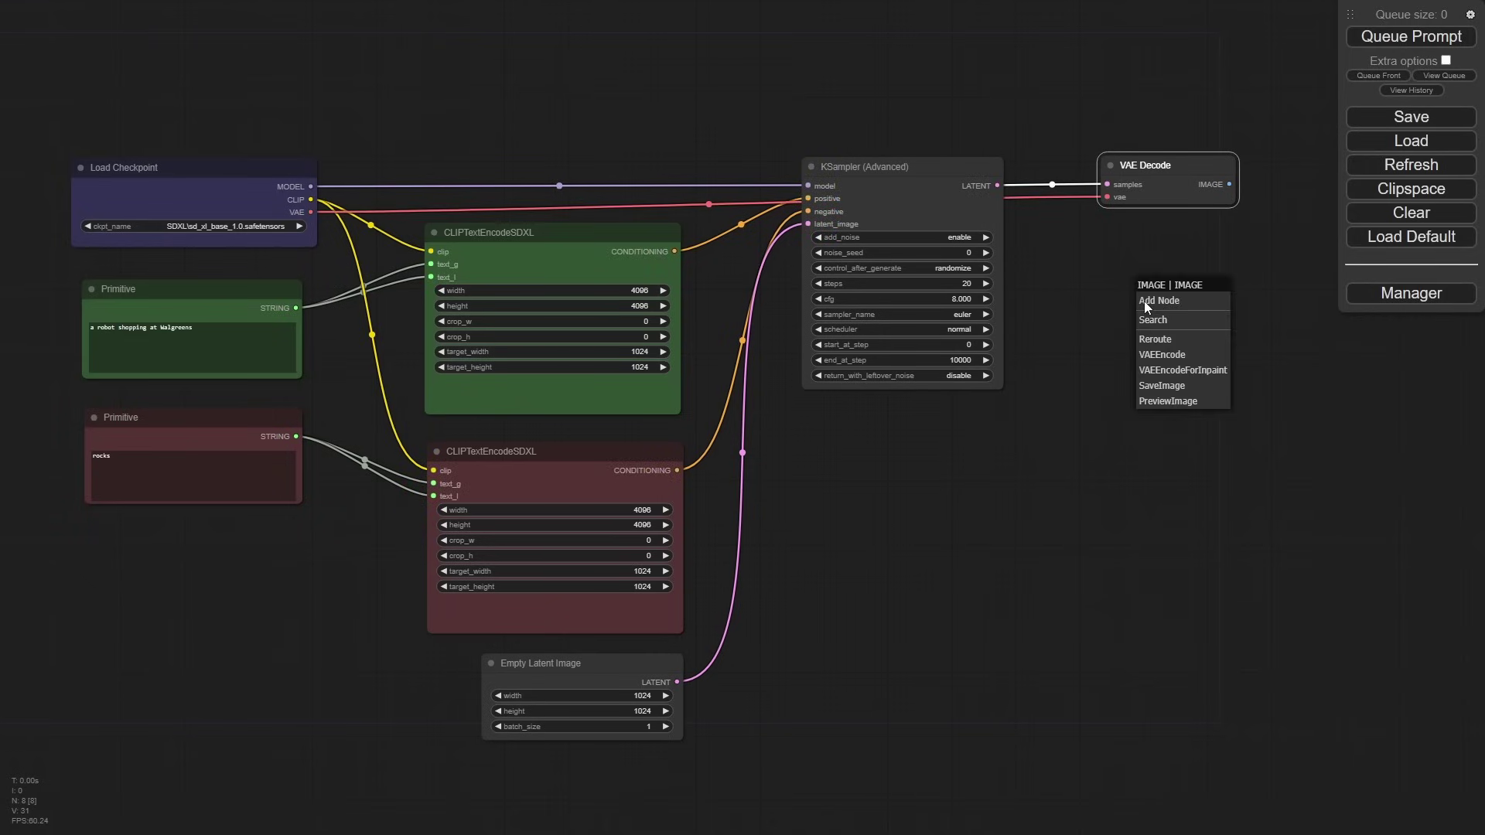
click(1188, 393)
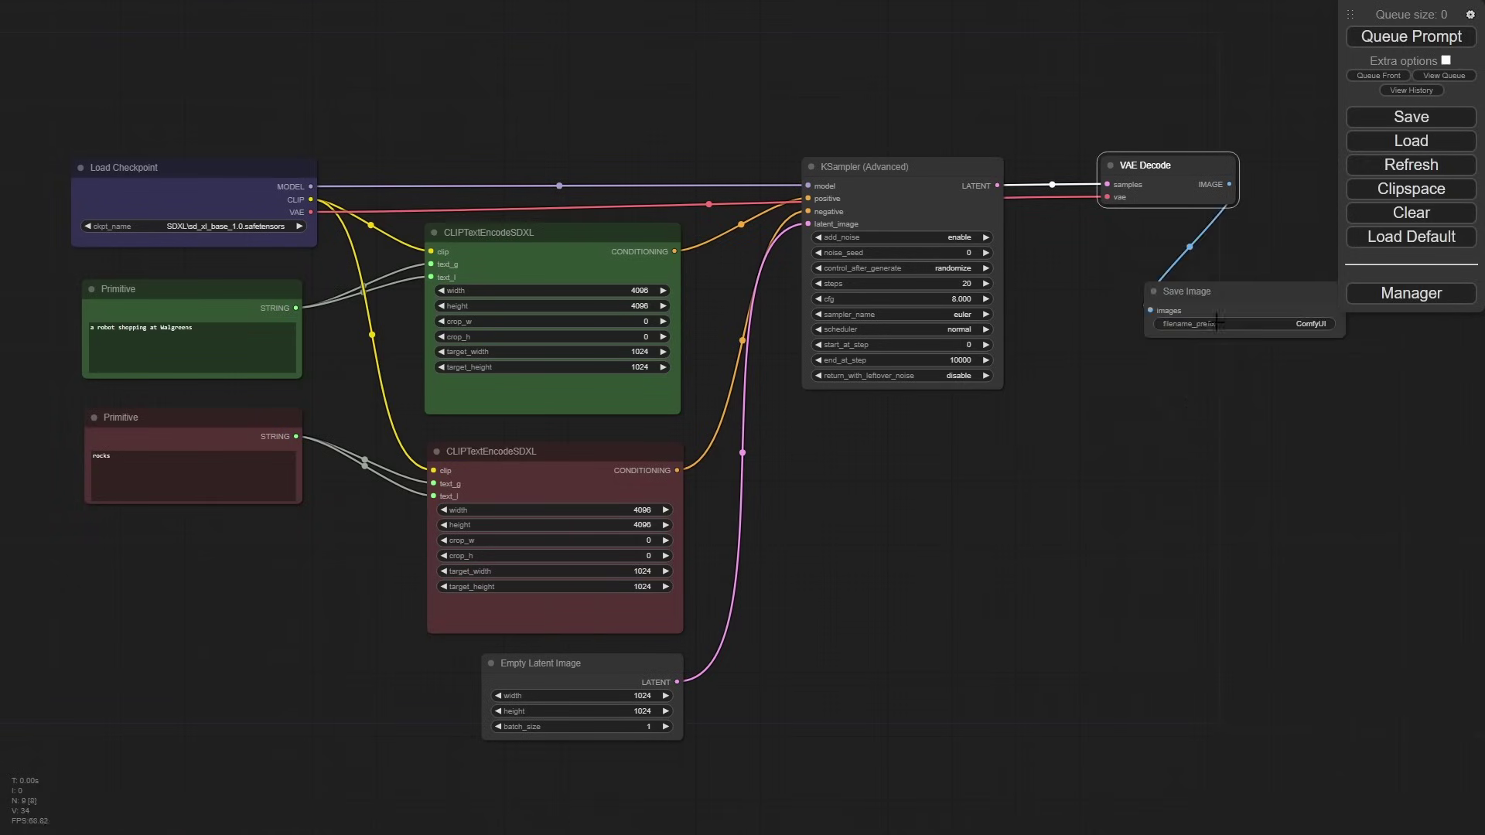
drag(1233, 297, 1166, 282)
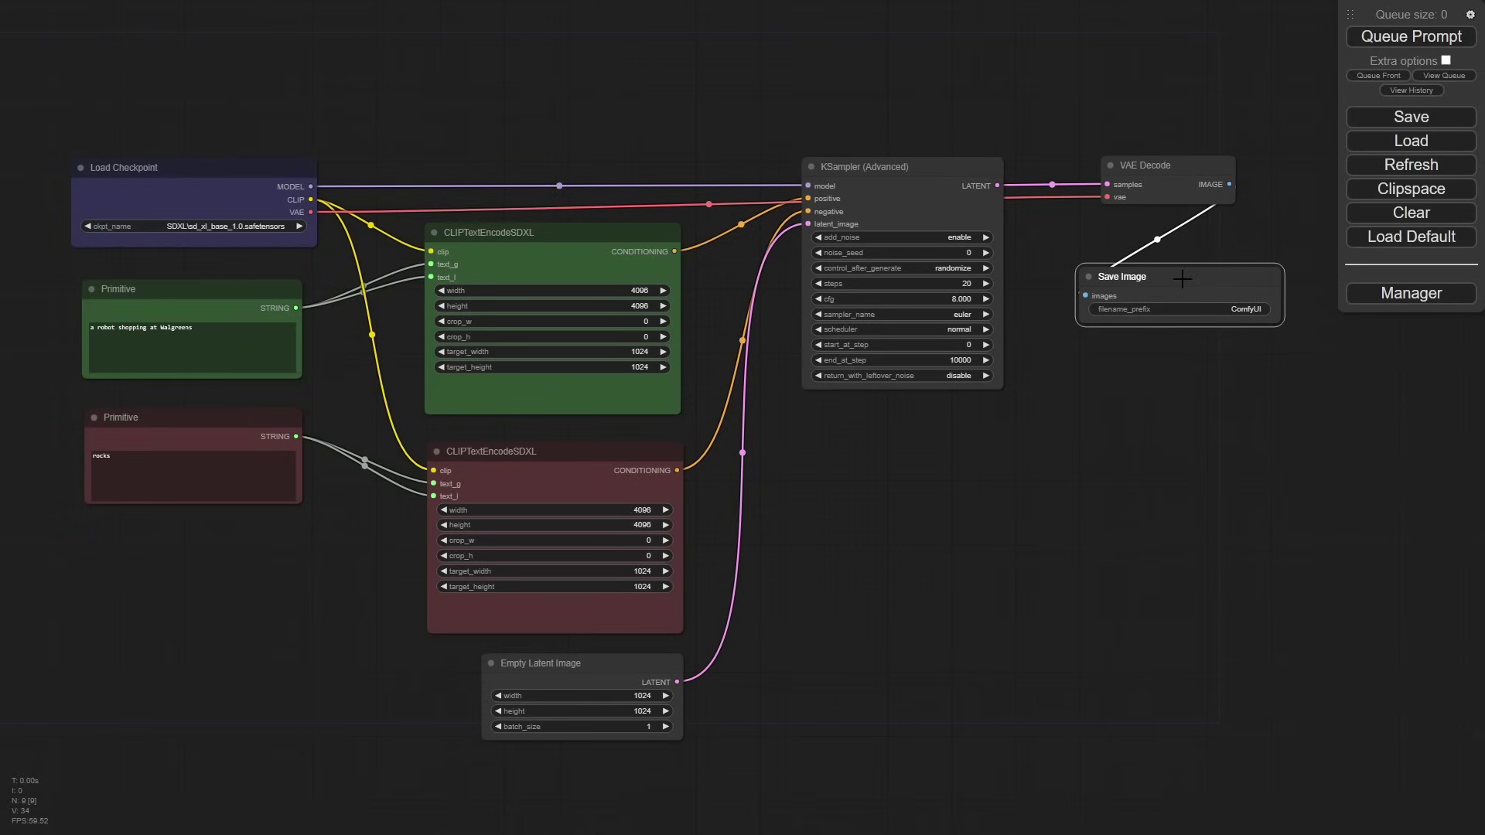
drag(1188, 265, 1185, 251)
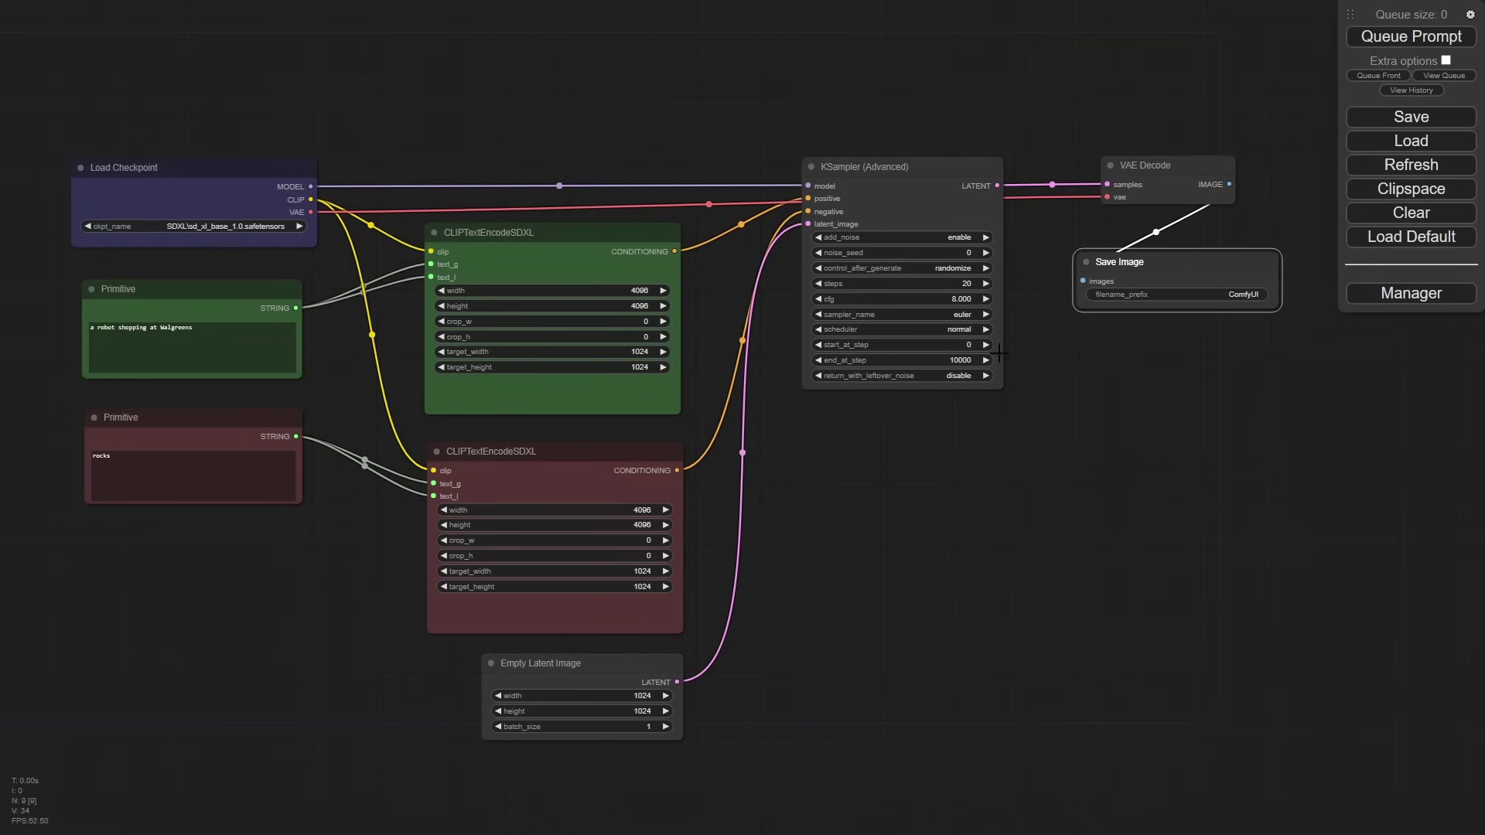
drag(1045, 282, 992, 370)
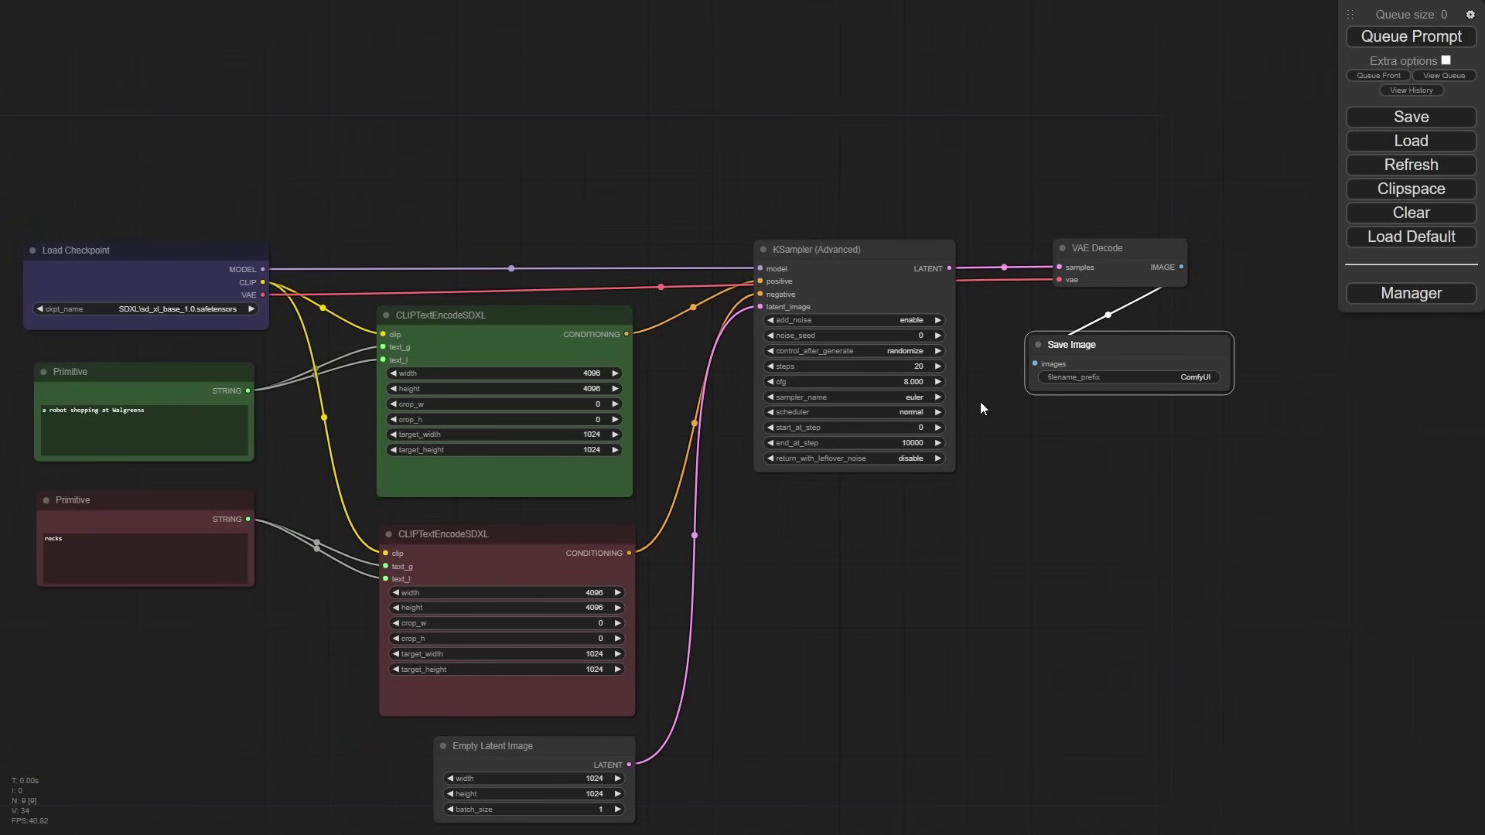
scroll(980, 404, up, 5)
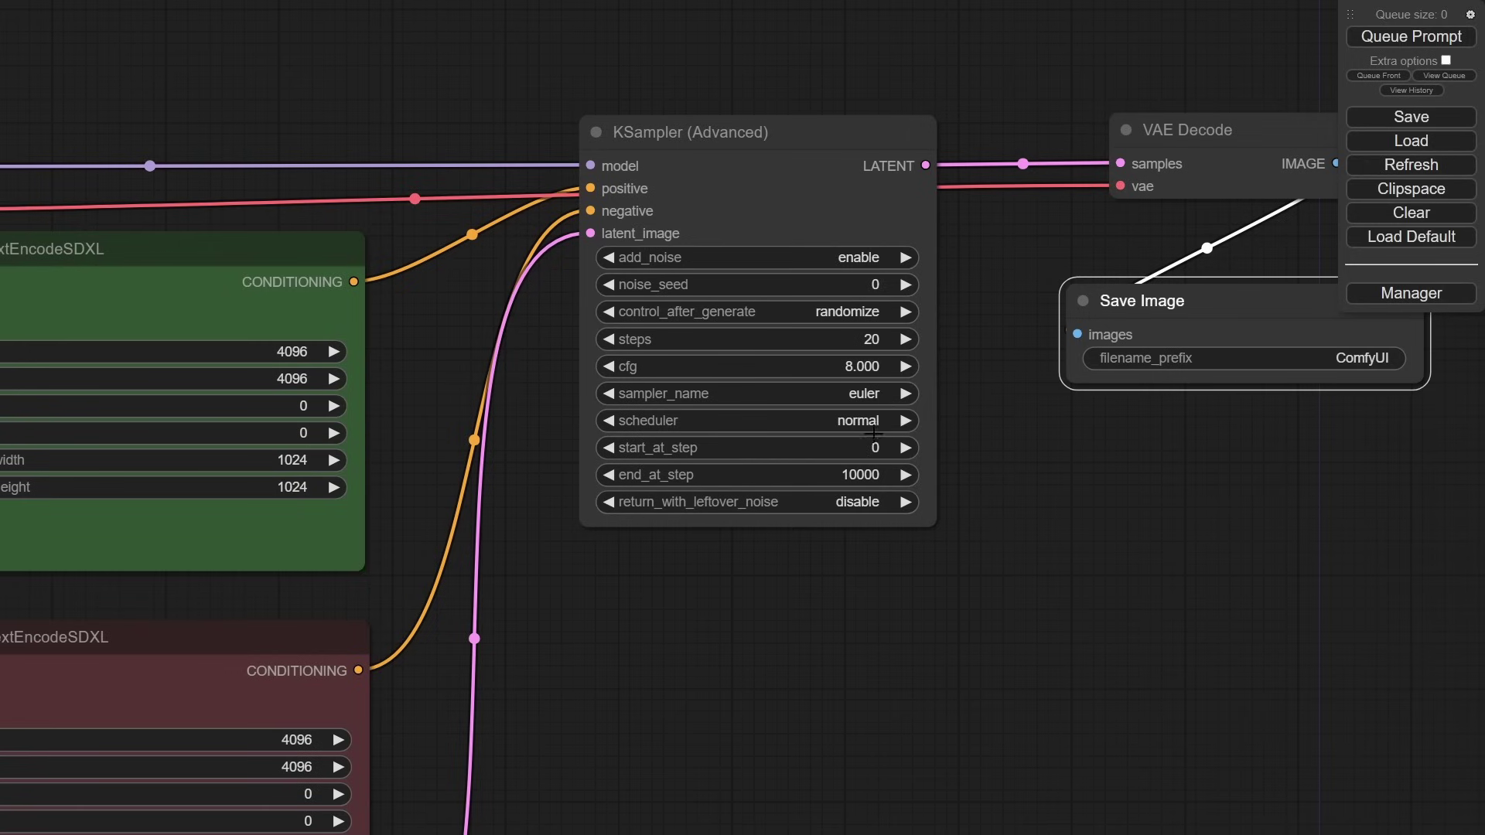
Step: Set the sampler to dpmpp_sde_gpu with noise seed 4 and control_after_generate fixed
click(868, 395)
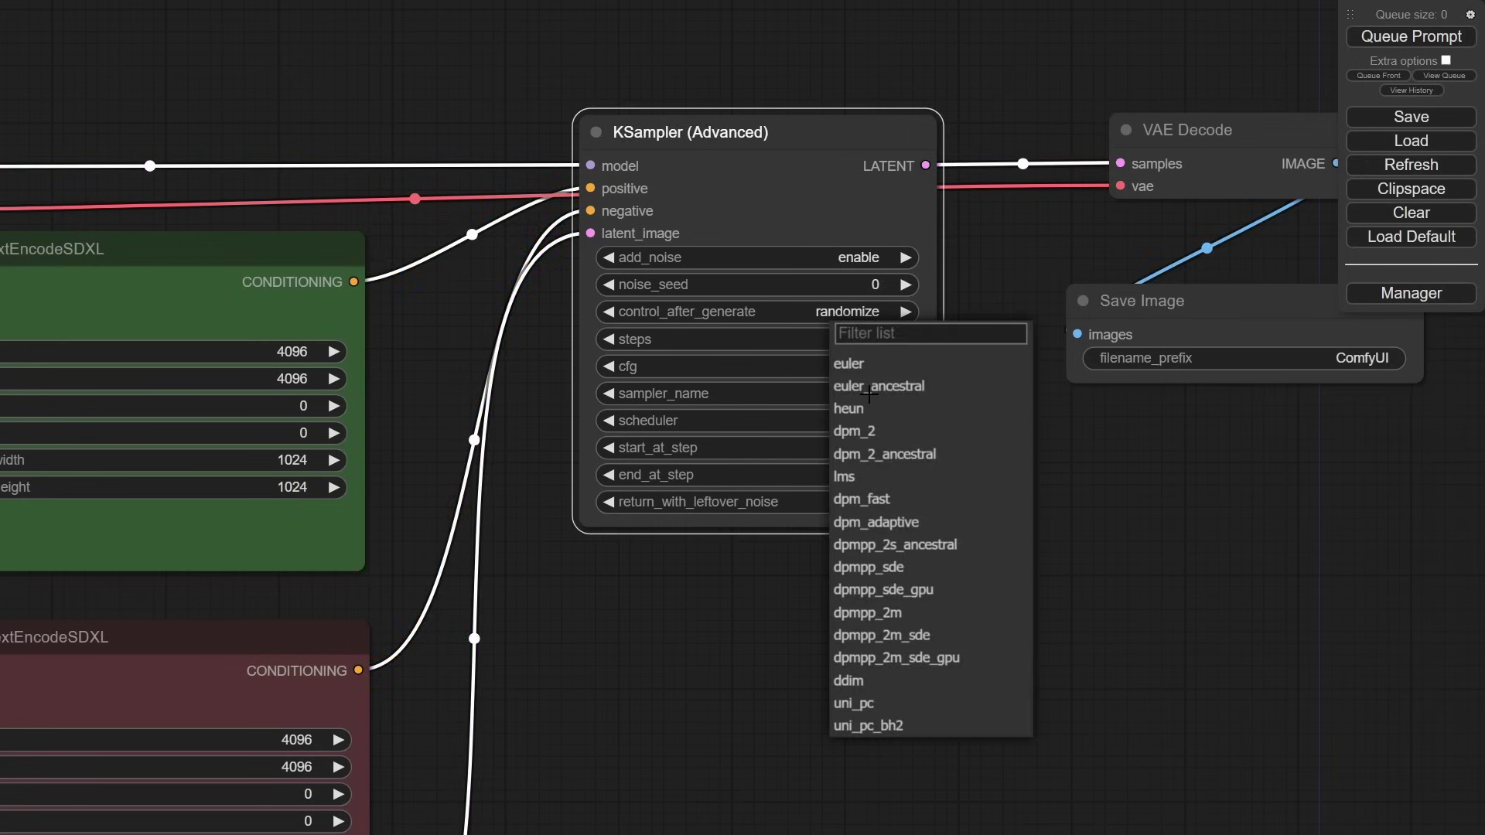
click(921, 594)
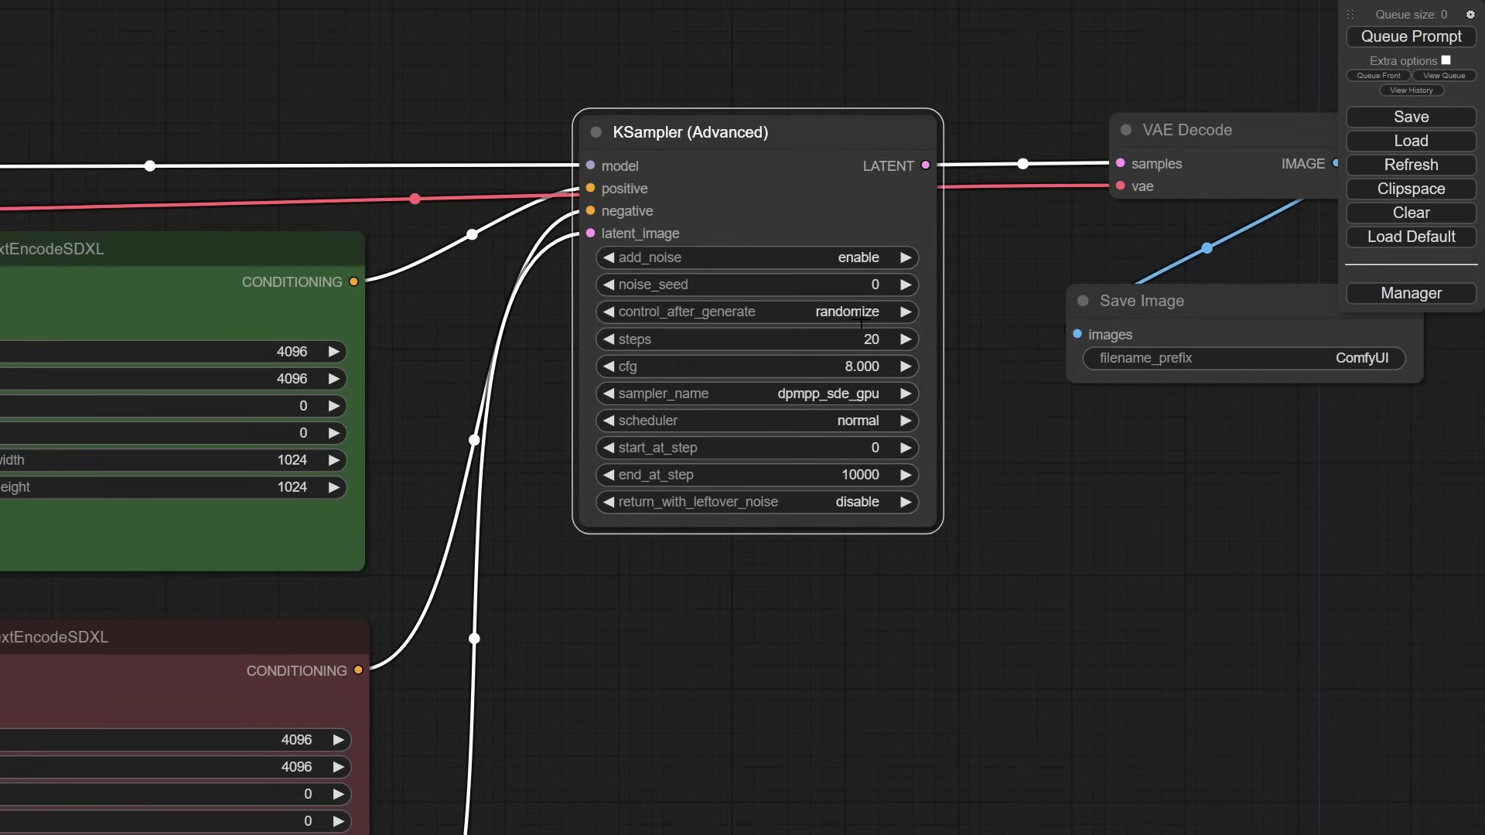
click(870, 287)
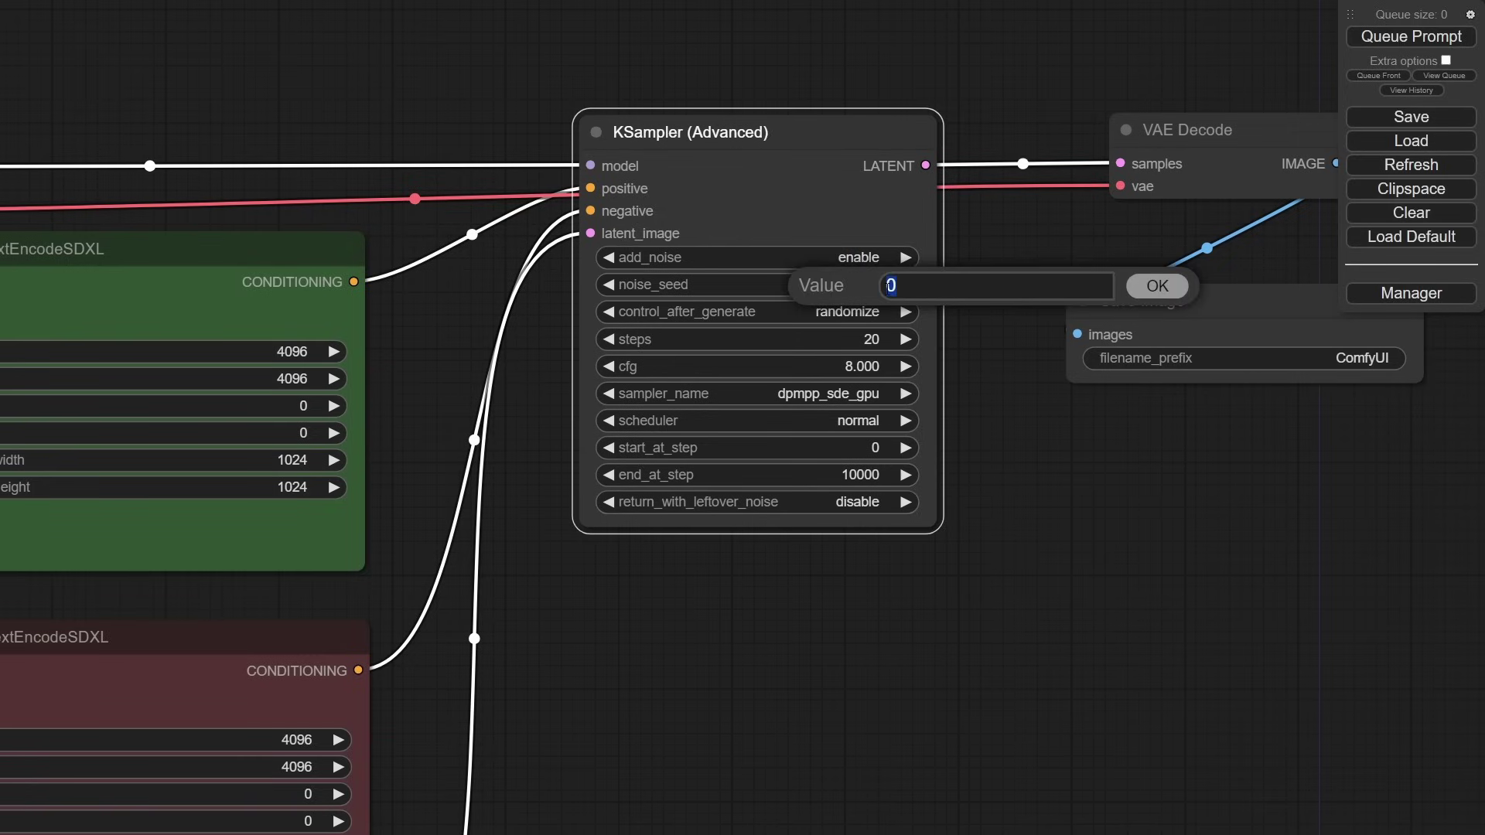
text(4)
key(Return)
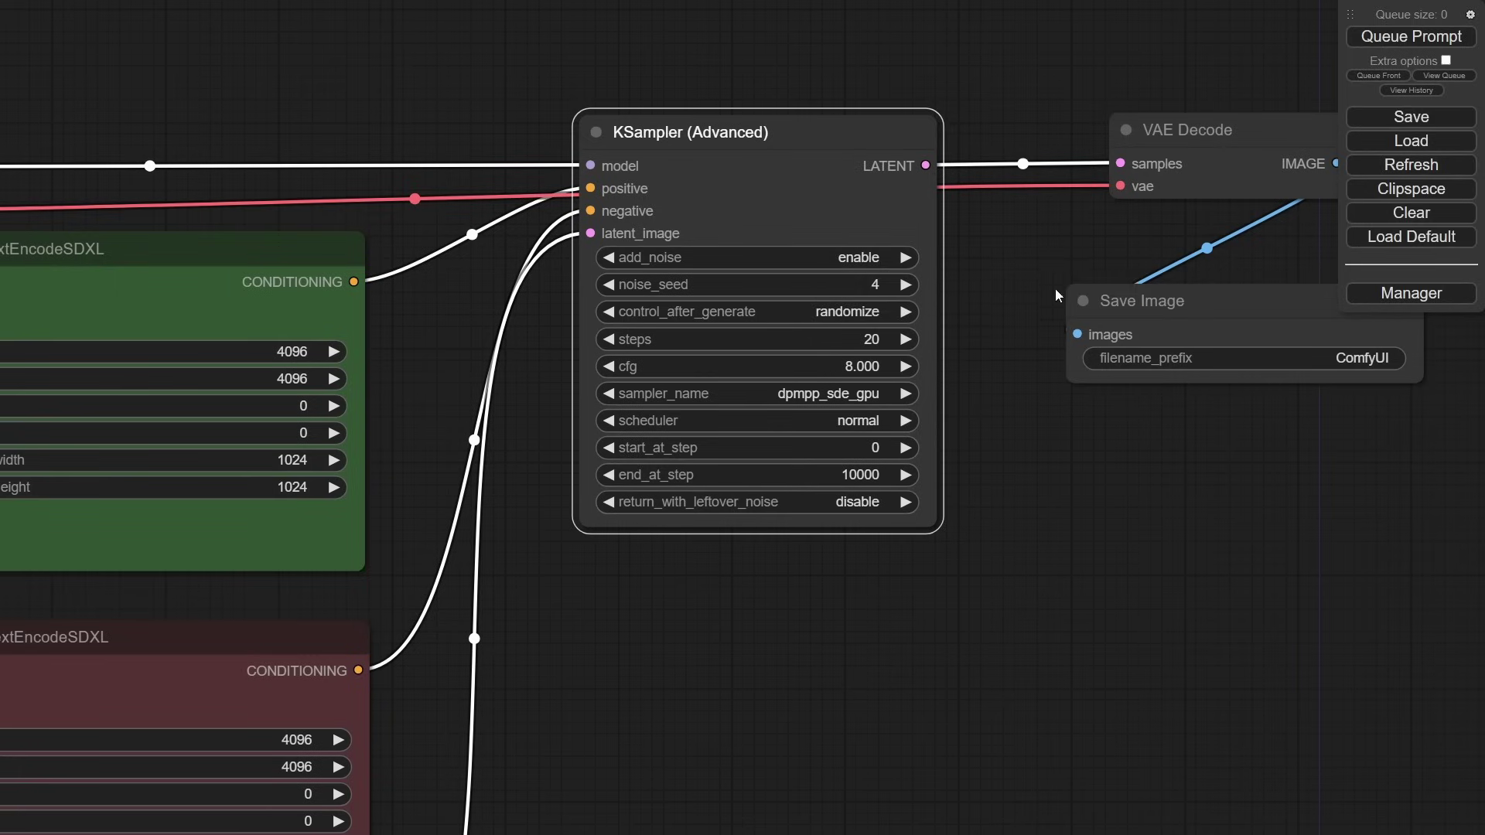
click(885, 310)
click(854, 297)
Step: Enlarge Save Image to view the generated robot picture and pan across the whole workflow
scroll(735, 592, down, 6)
drag(756, 557, 834, 471)
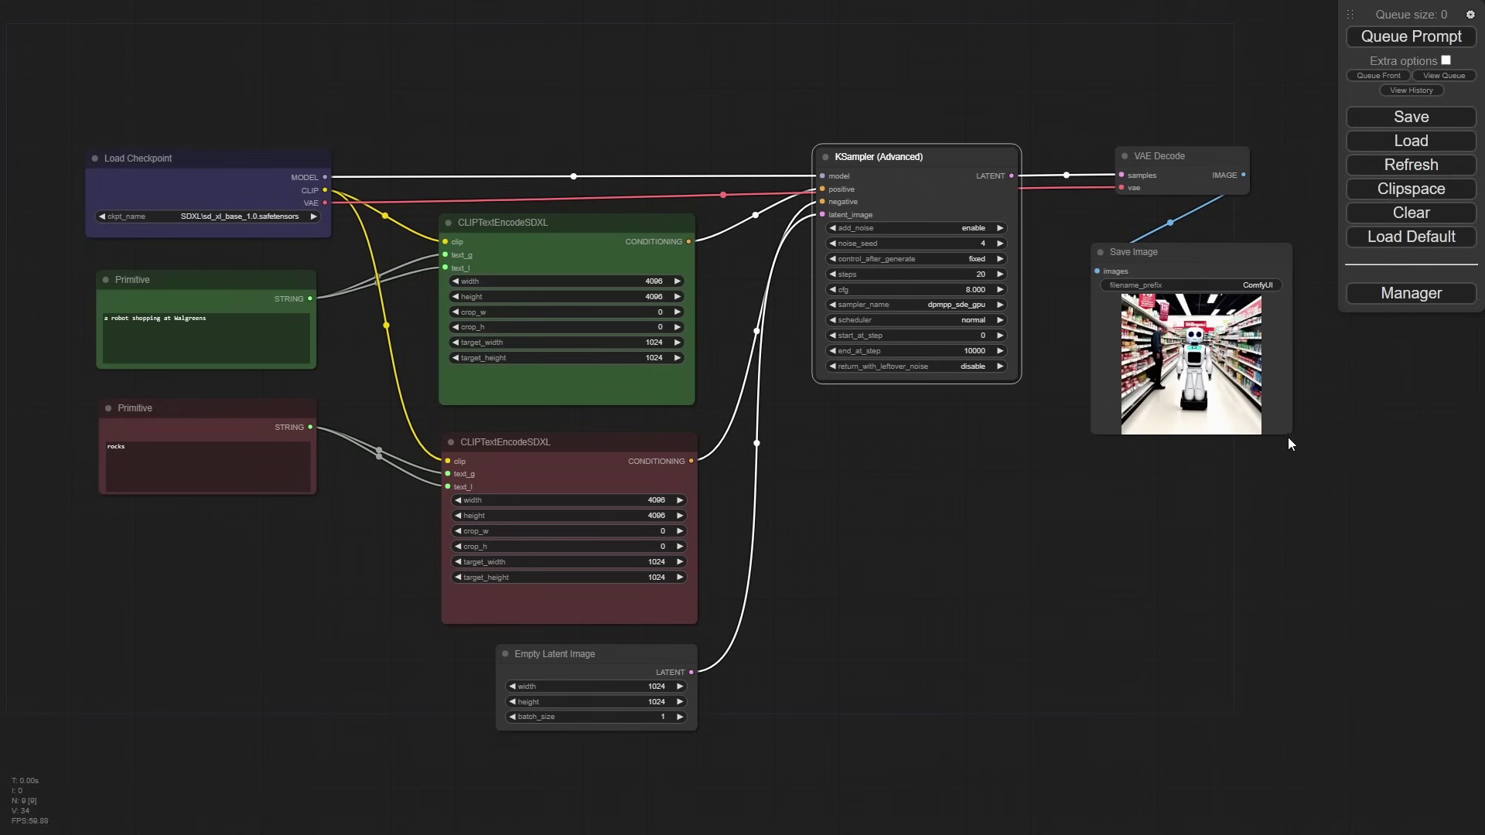
drag(1288, 432, 1455, 743)
drag(790, 548, 397, 431)
drag(1062, 585, 1234, 719)
drag(425, 296, 880, 554)
scroll(921, 515, down, 1)
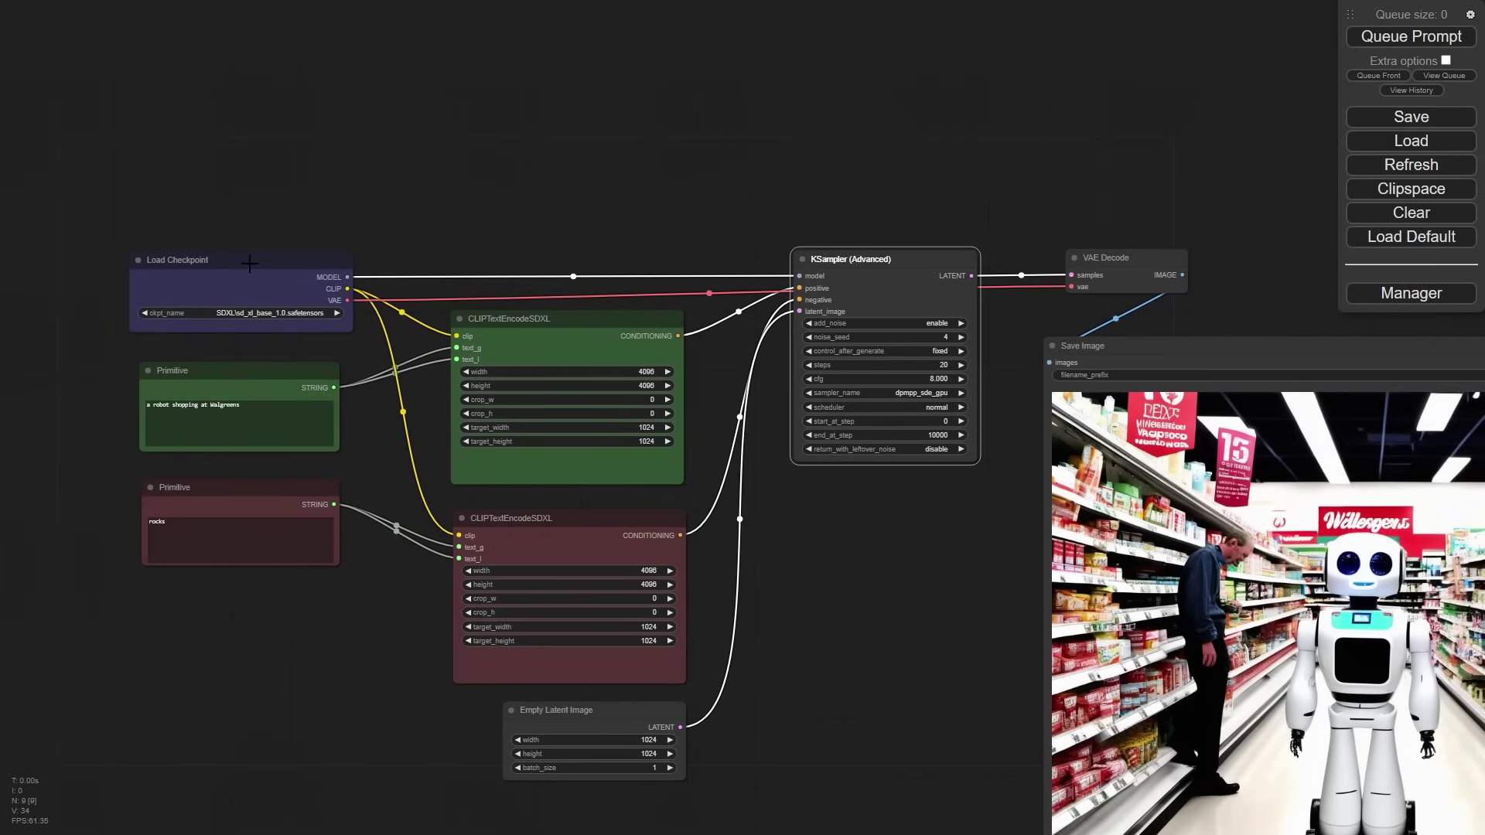
Step: Duplicate Load Checkpoint and load sd_xl_refiner_1.0 in the copy
drag(250, 263, 245, 152)
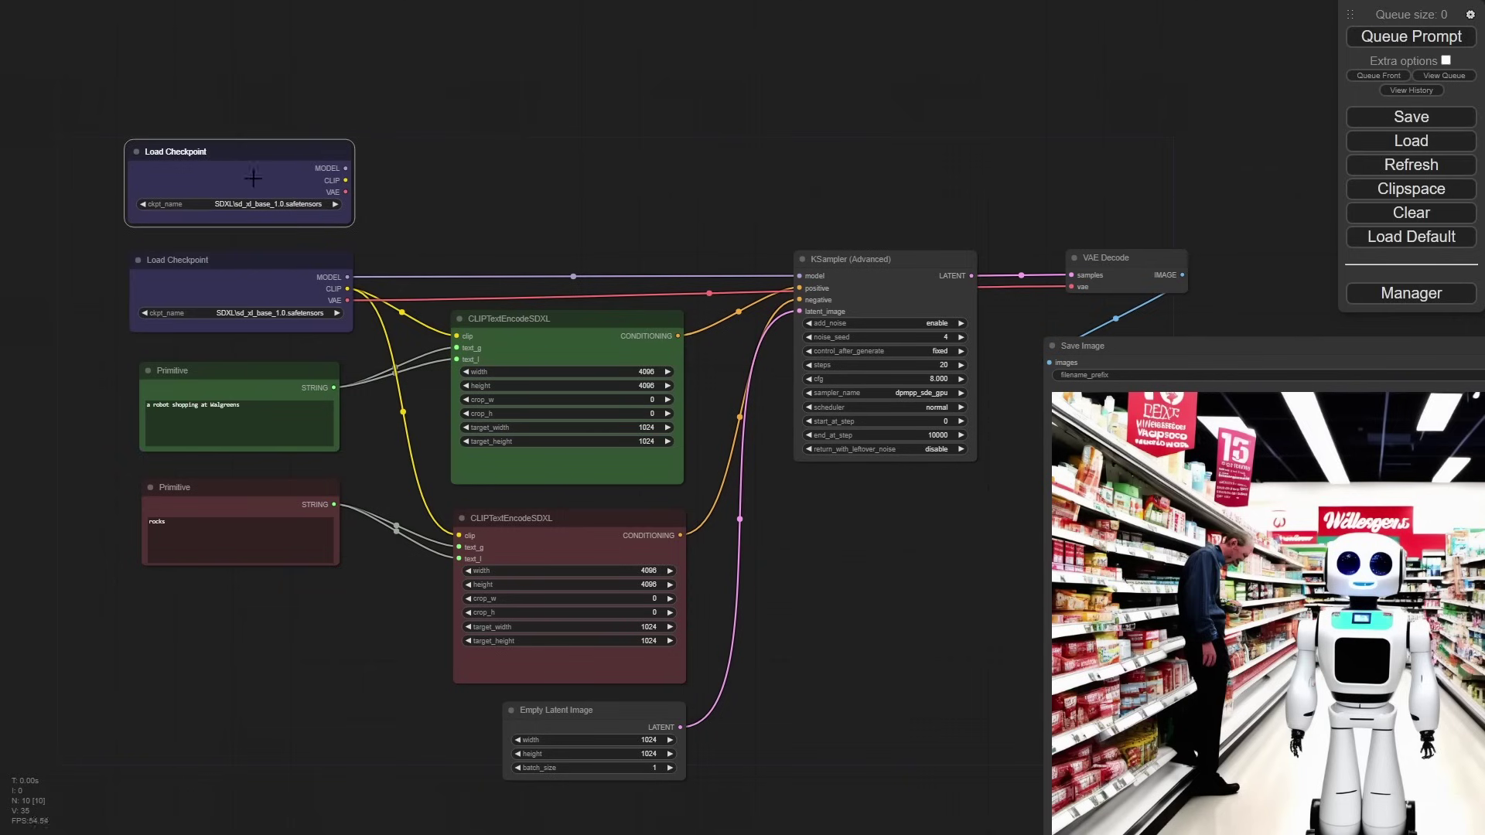
click(335, 204)
drag(882, 184, 844, 191)
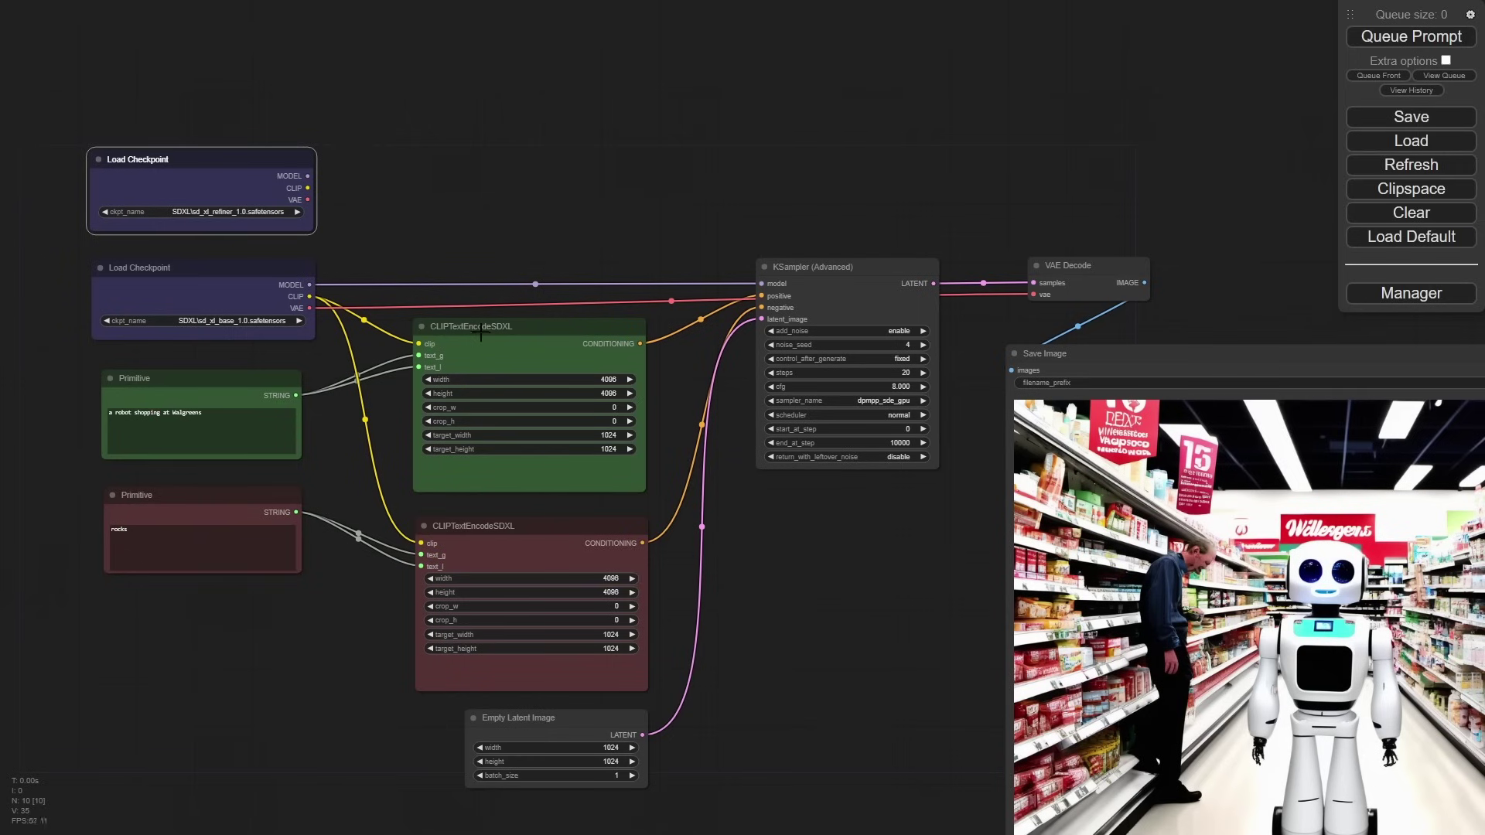
Step: Add a CLIPTextEncodeSDXLRefiner node fed by the refiner checkpoint's CLIP
double_click(517, 124)
text(sdxl)
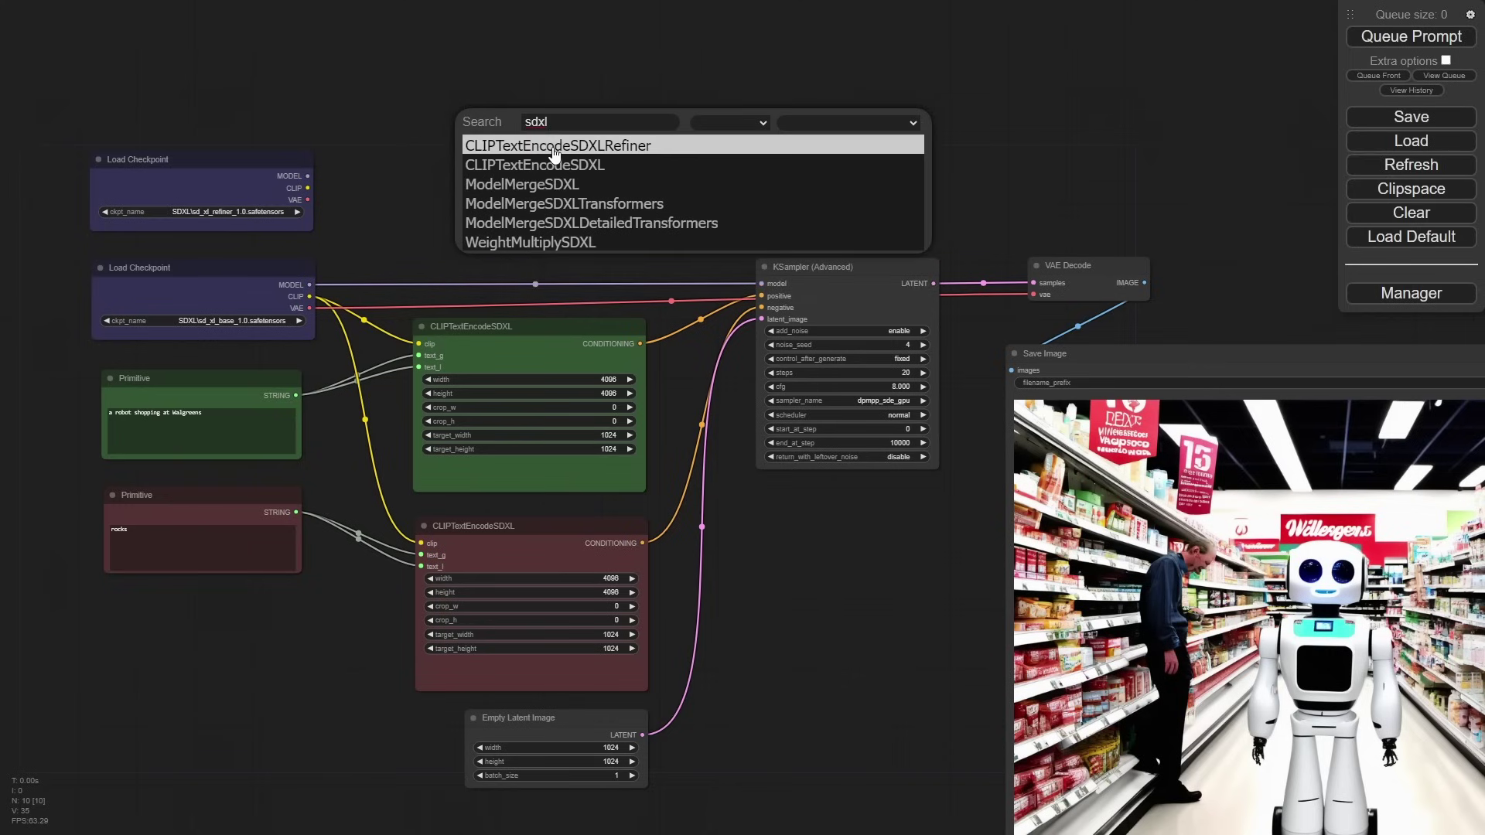
click(556, 147)
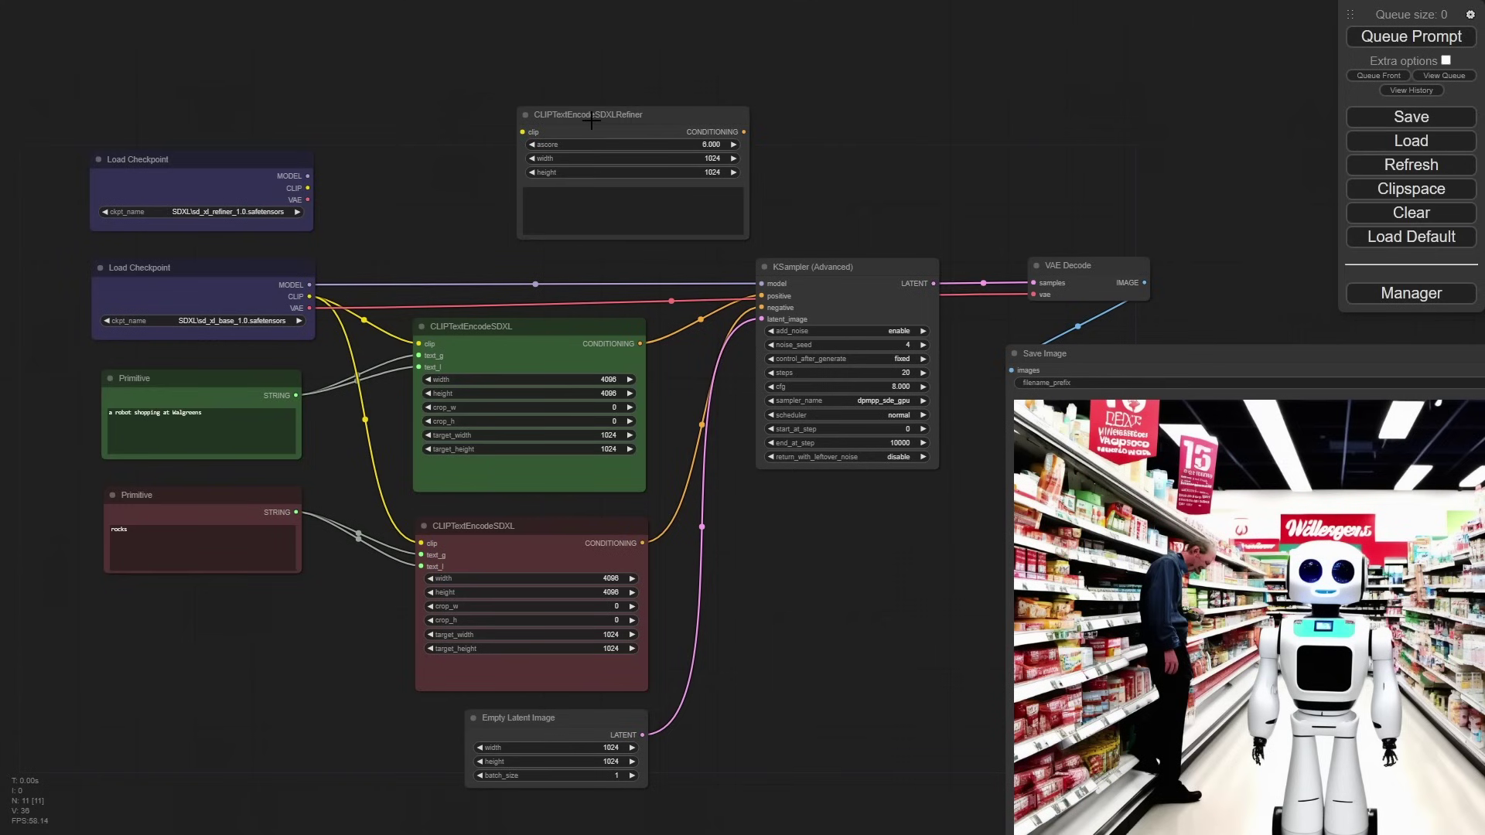
drag(591, 119, 505, 118)
drag(308, 188, 437, 129)
drag(517, 121, 541, 66)
scroll(540, 67, up, 6)
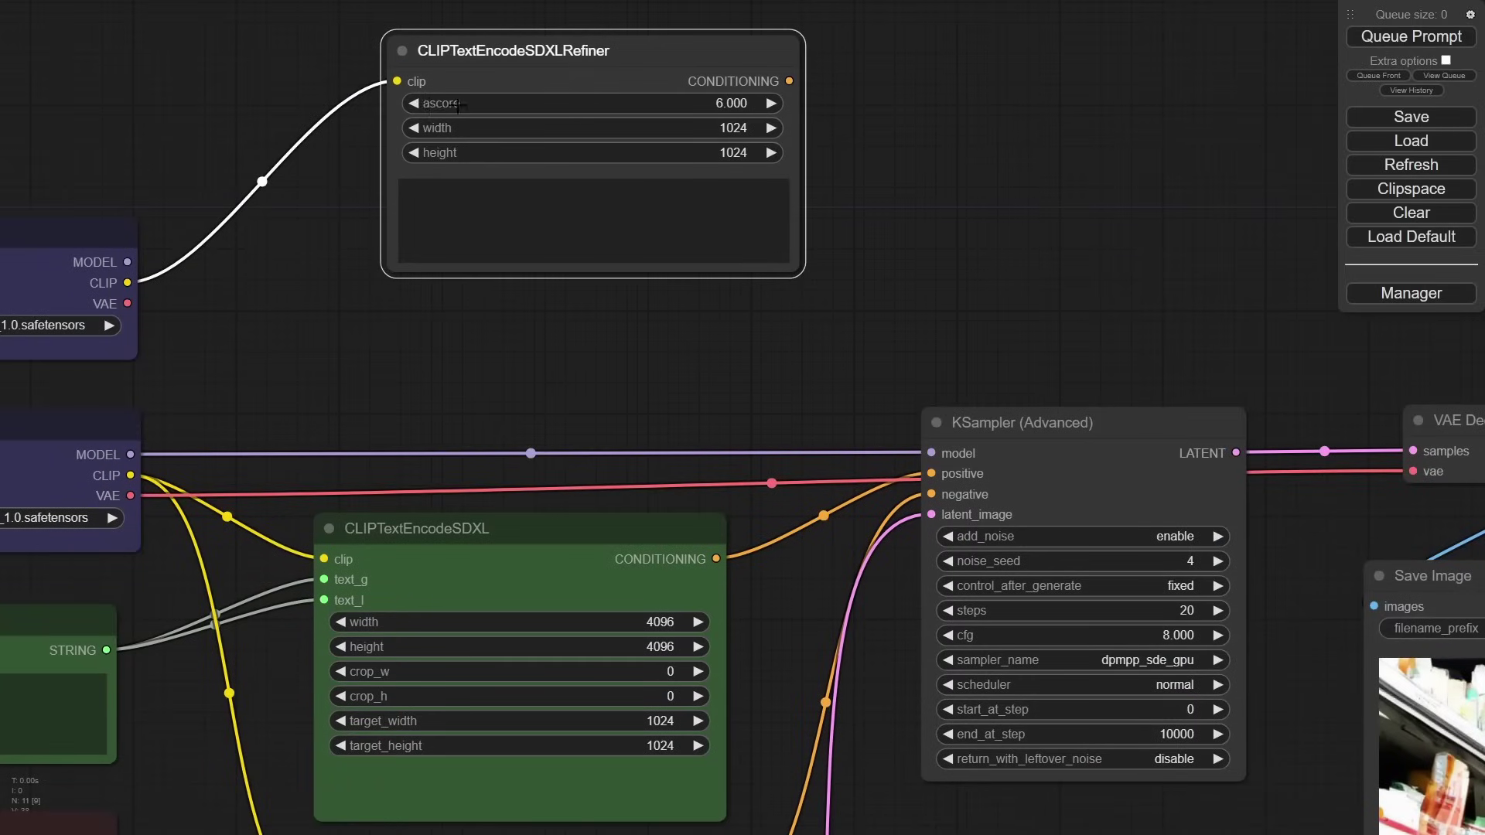
drag(568, 59, 557, 43)
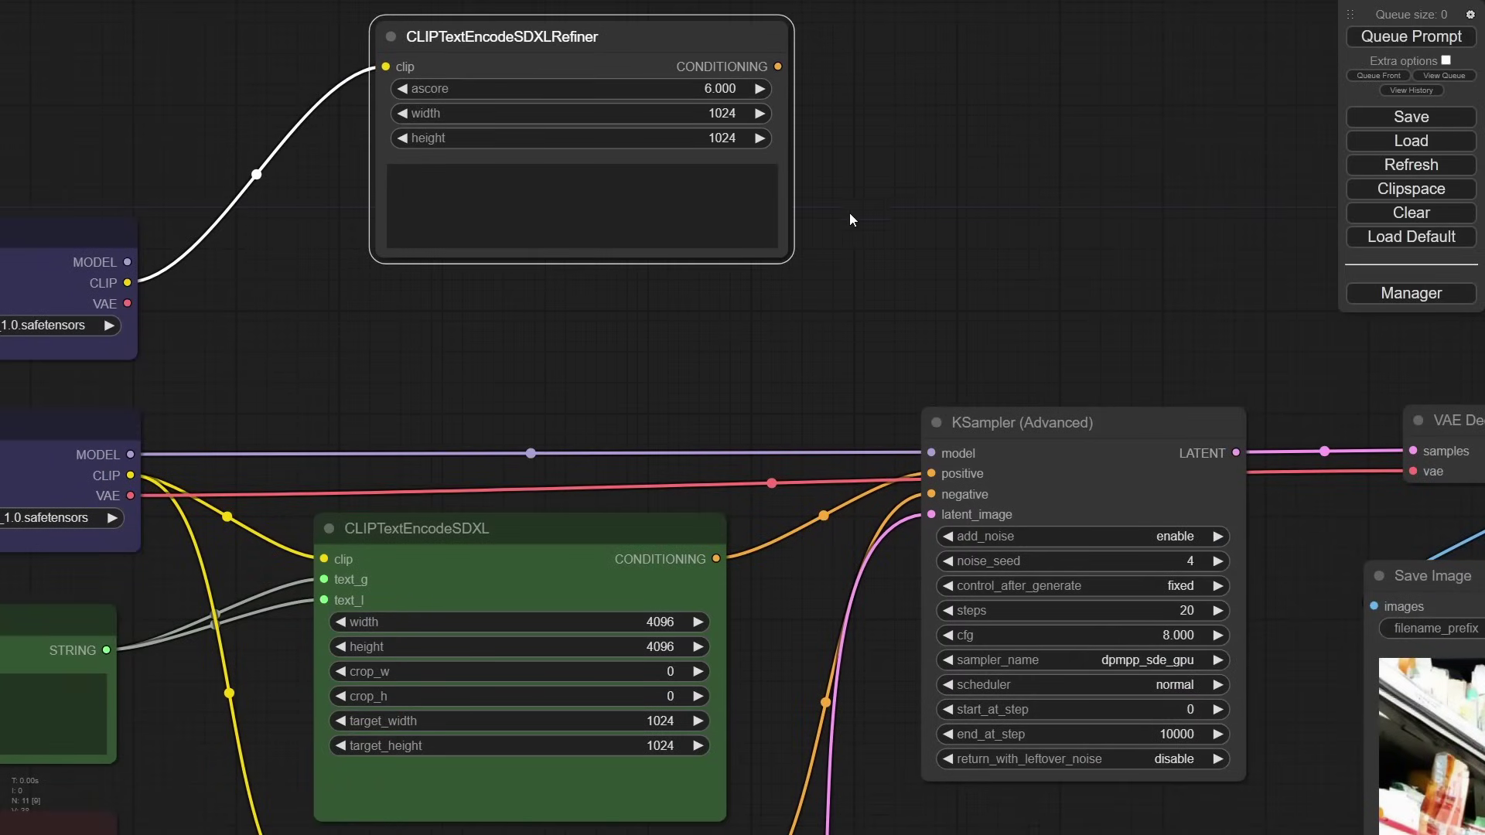
drag(880, 199, 1009, 314)
Step: Place a second refiner encoder below and set its ascore to 2.5
drag(809, 136, 772, 352)
click(799, 385)
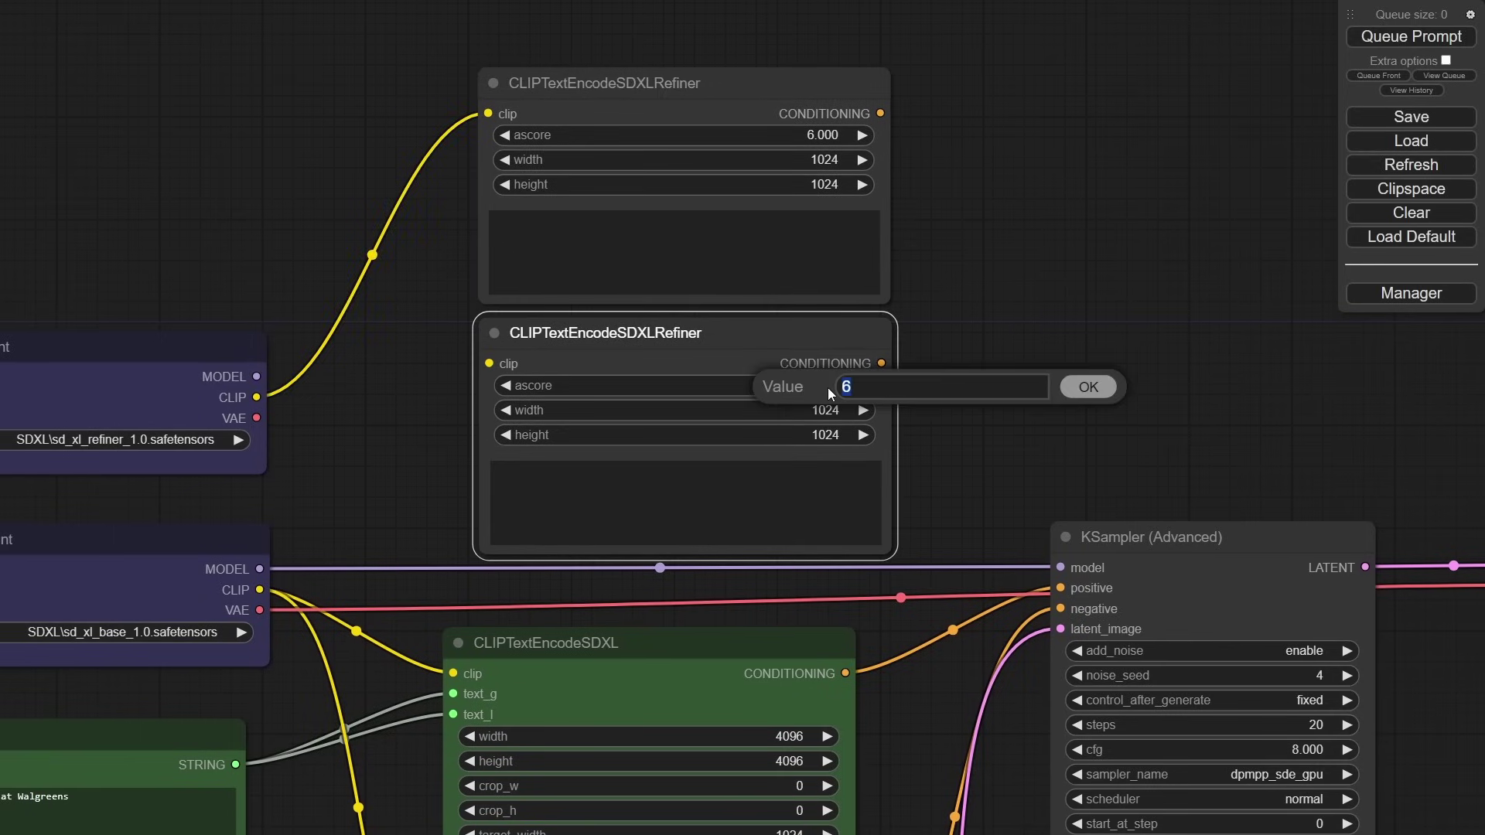
text(2.5)
key(Return)
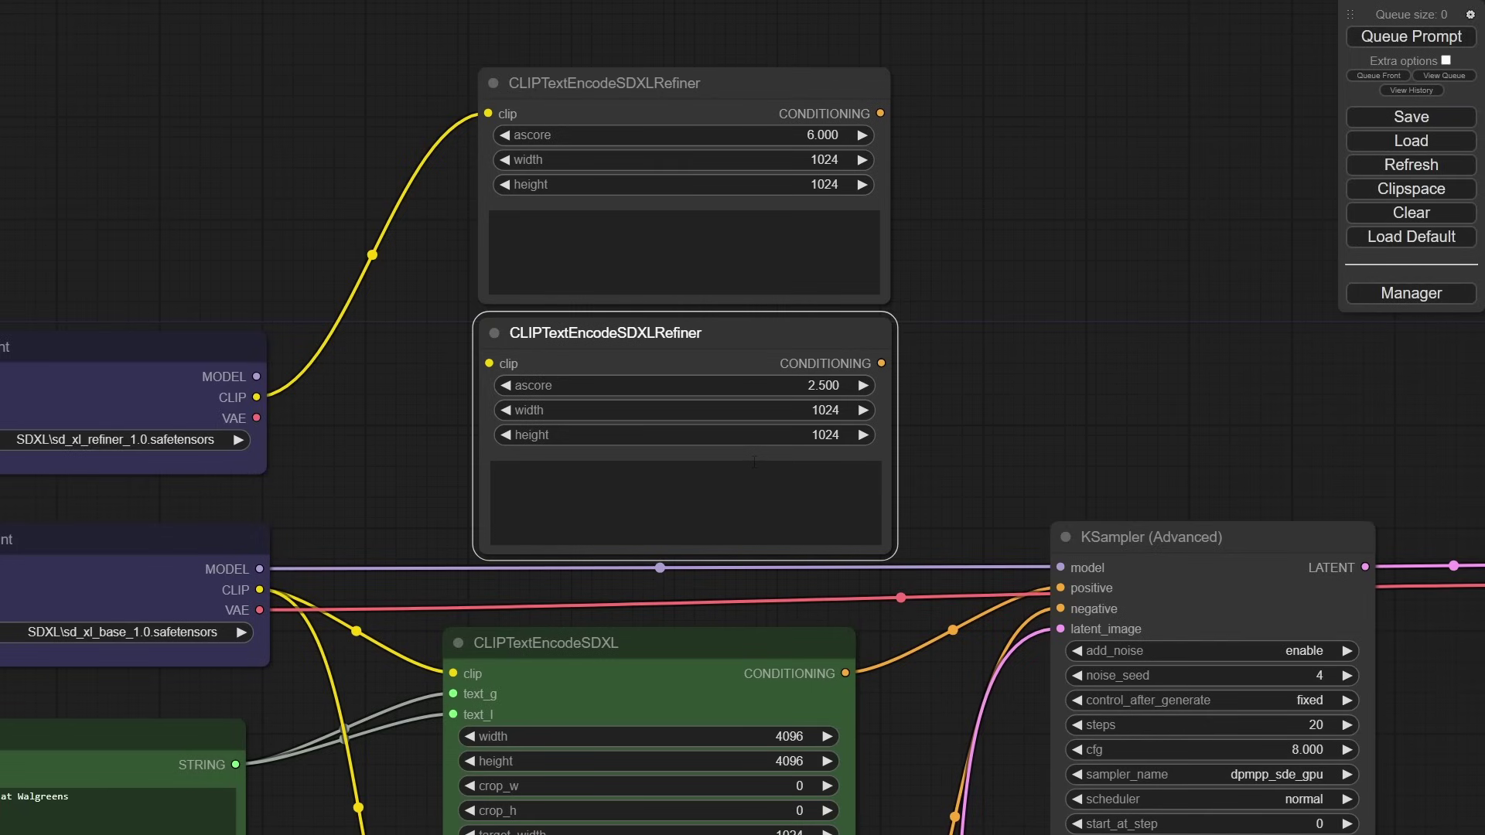
scroll(360, 477, down, 4)
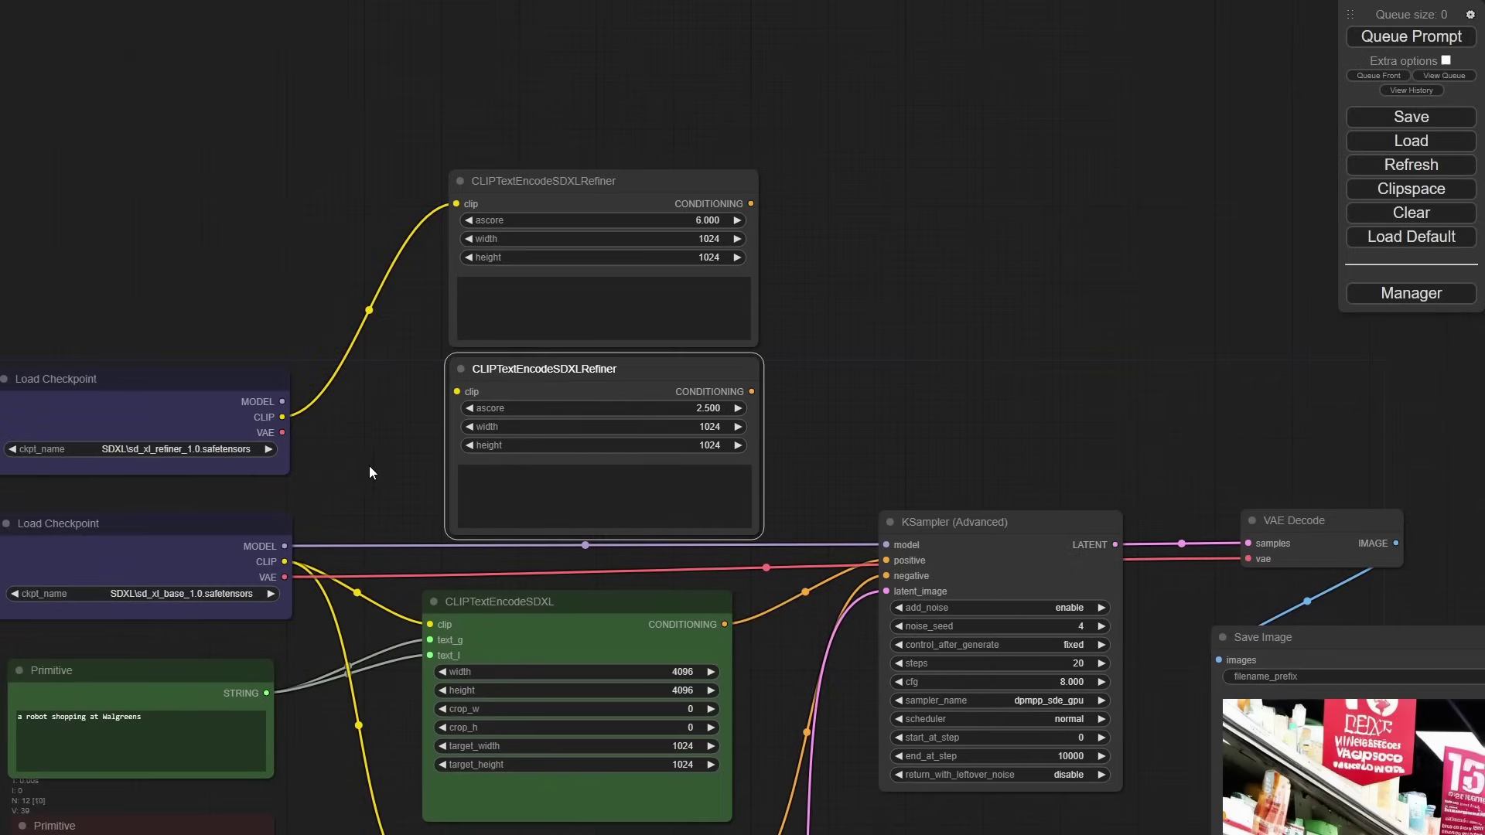
scroll(484, 354, up, 3)
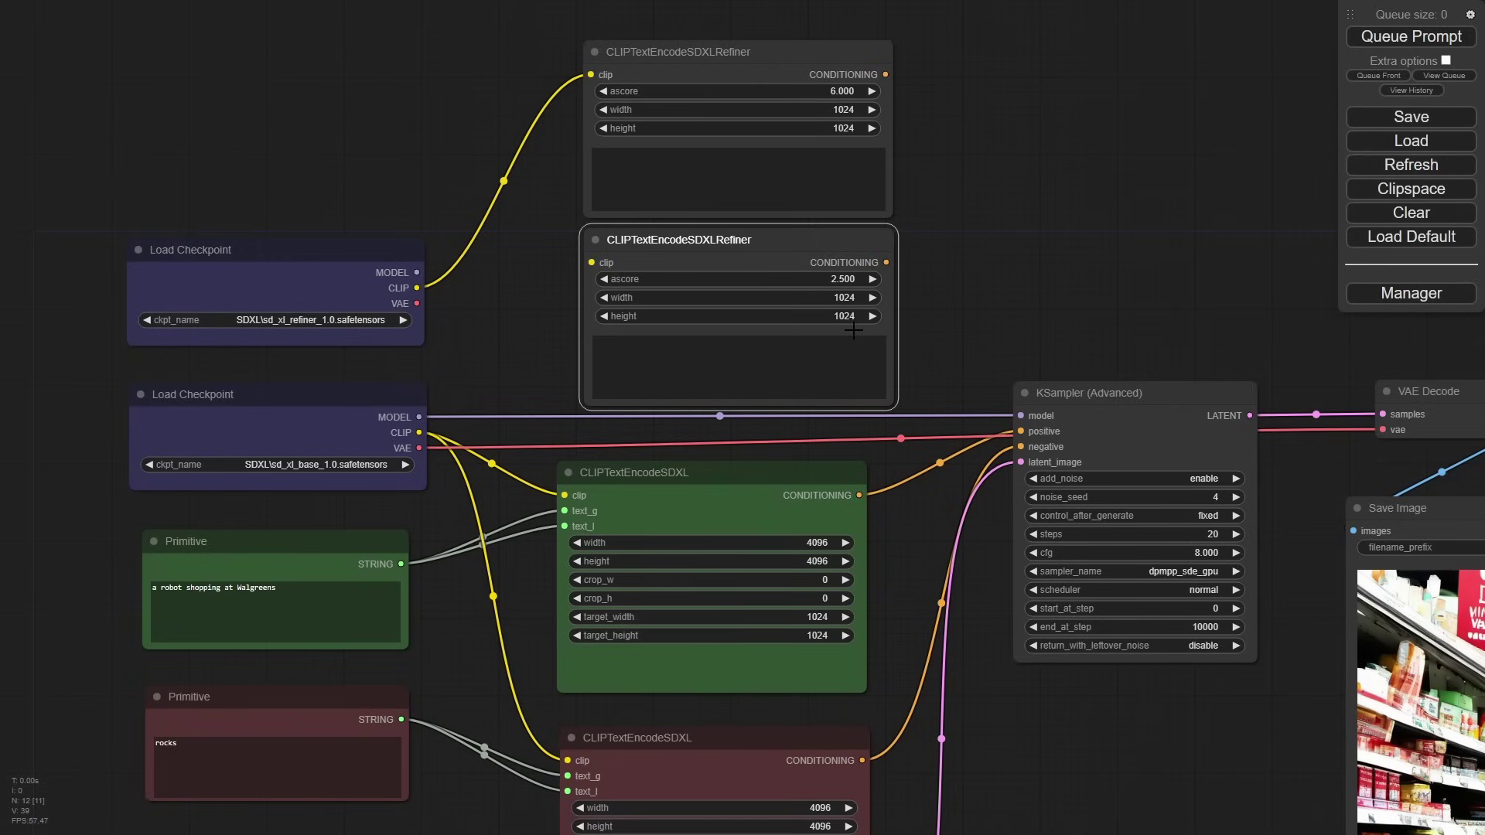
Step: Convert the text widget to an input on both refiner encoders
click(753, 72)
right_click(754, 71)
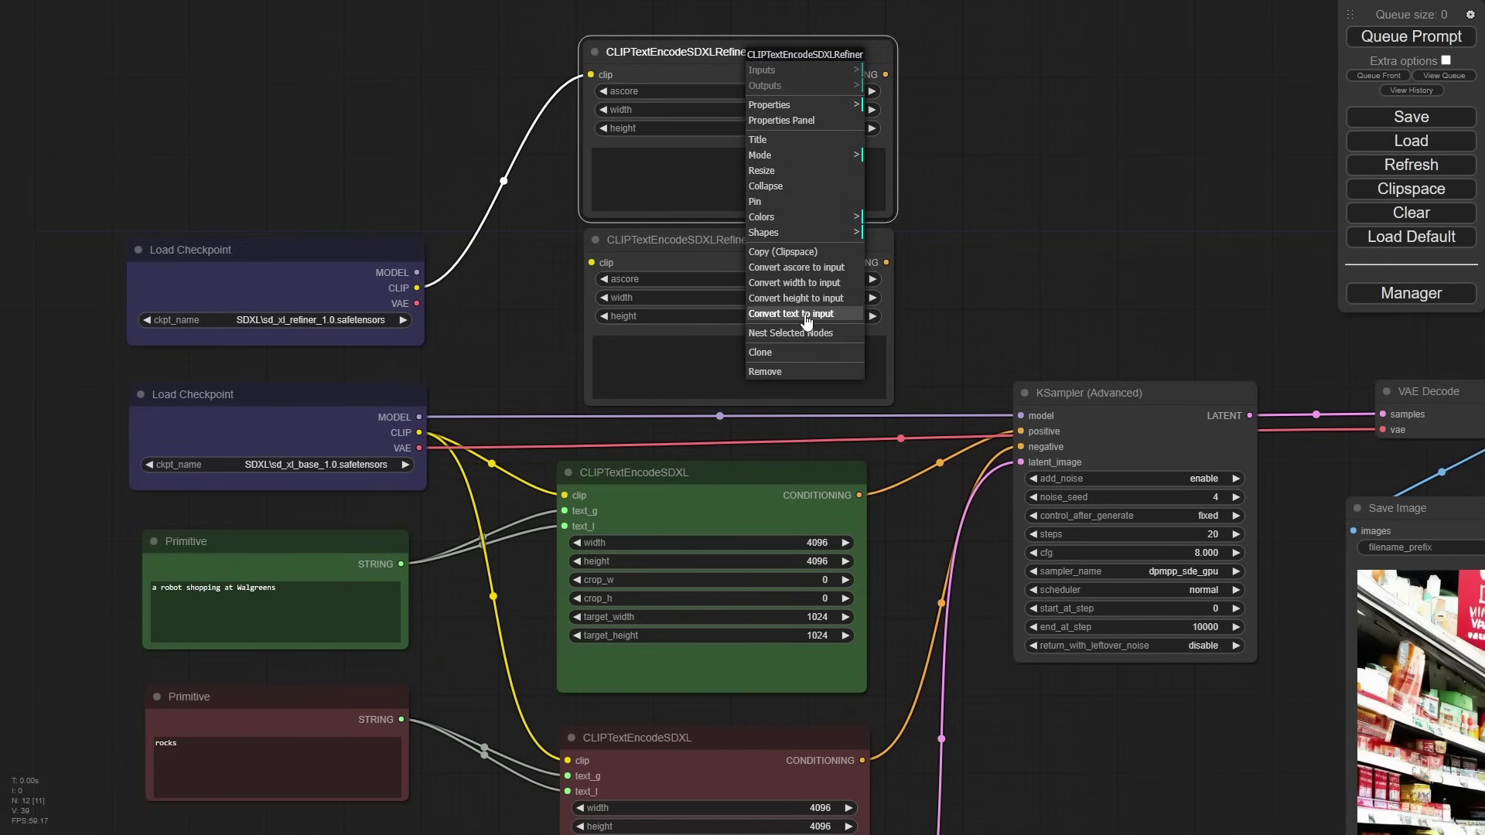
click(793, 314)
right_click(751, 256)
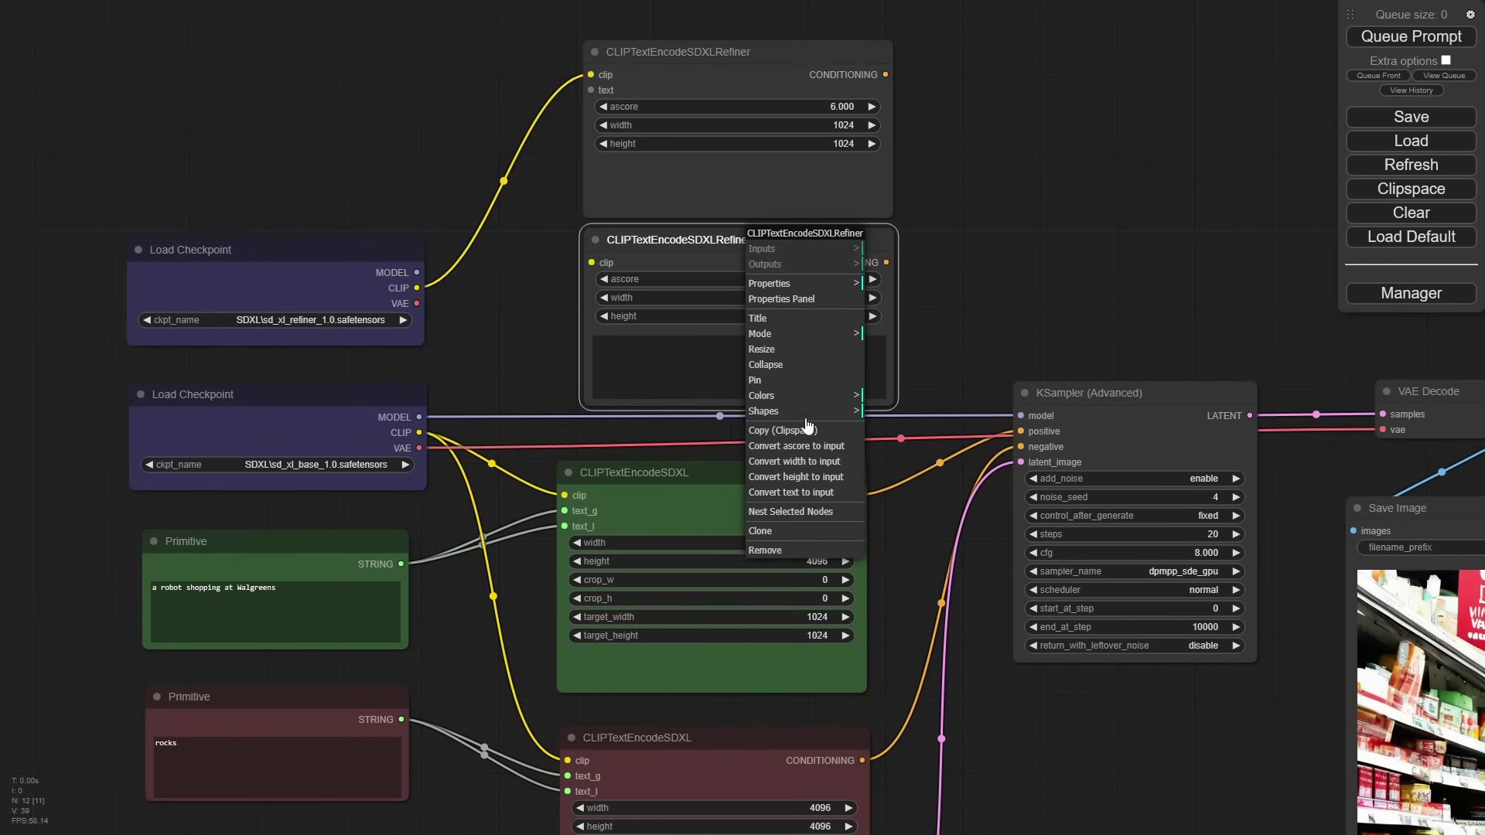
click(795, 493)
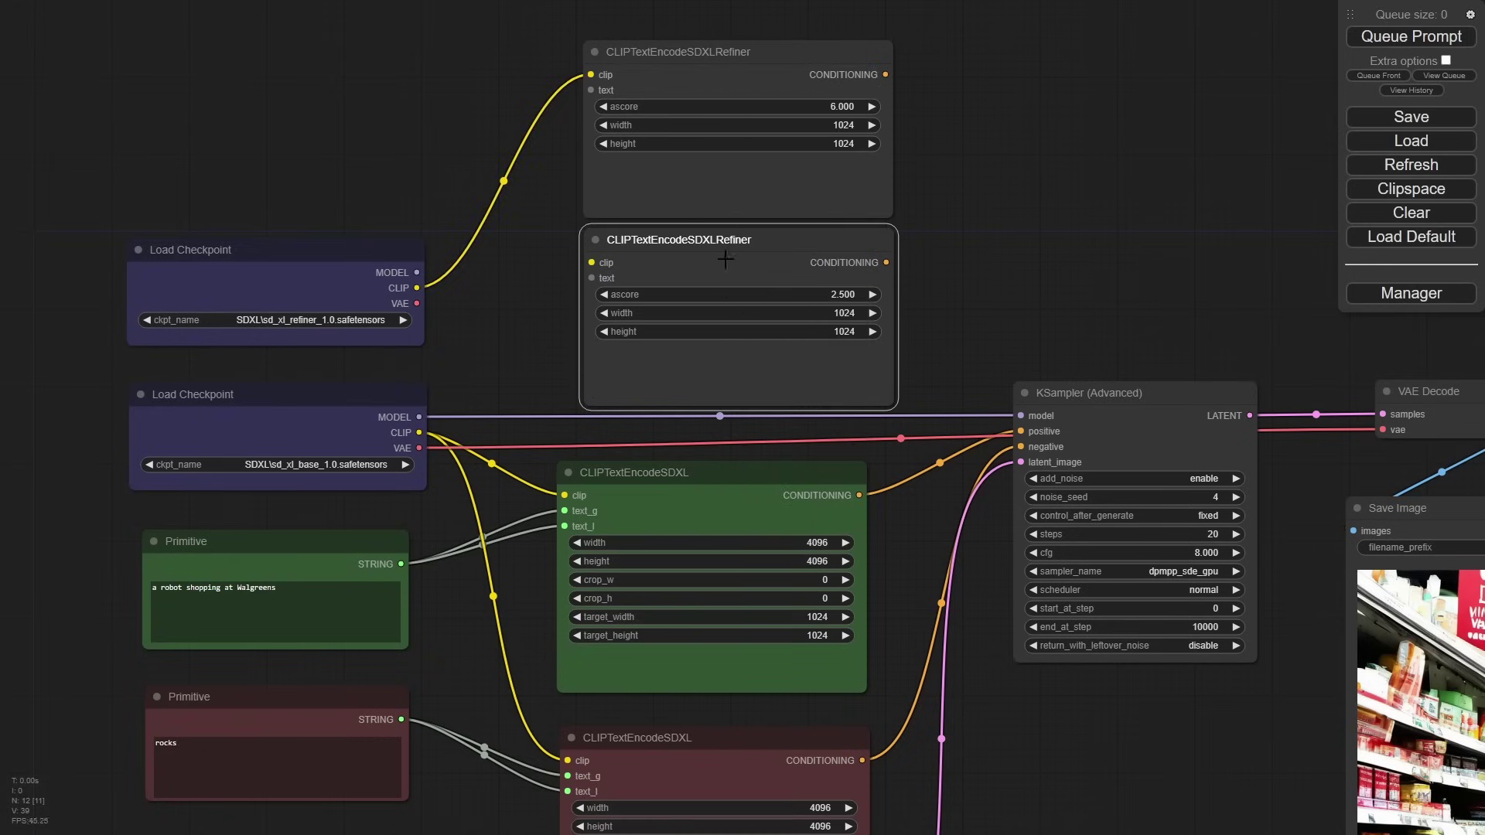
Step: Tint the upper refiner encoder green and feed it the robot prompt
right_click(770, 190)
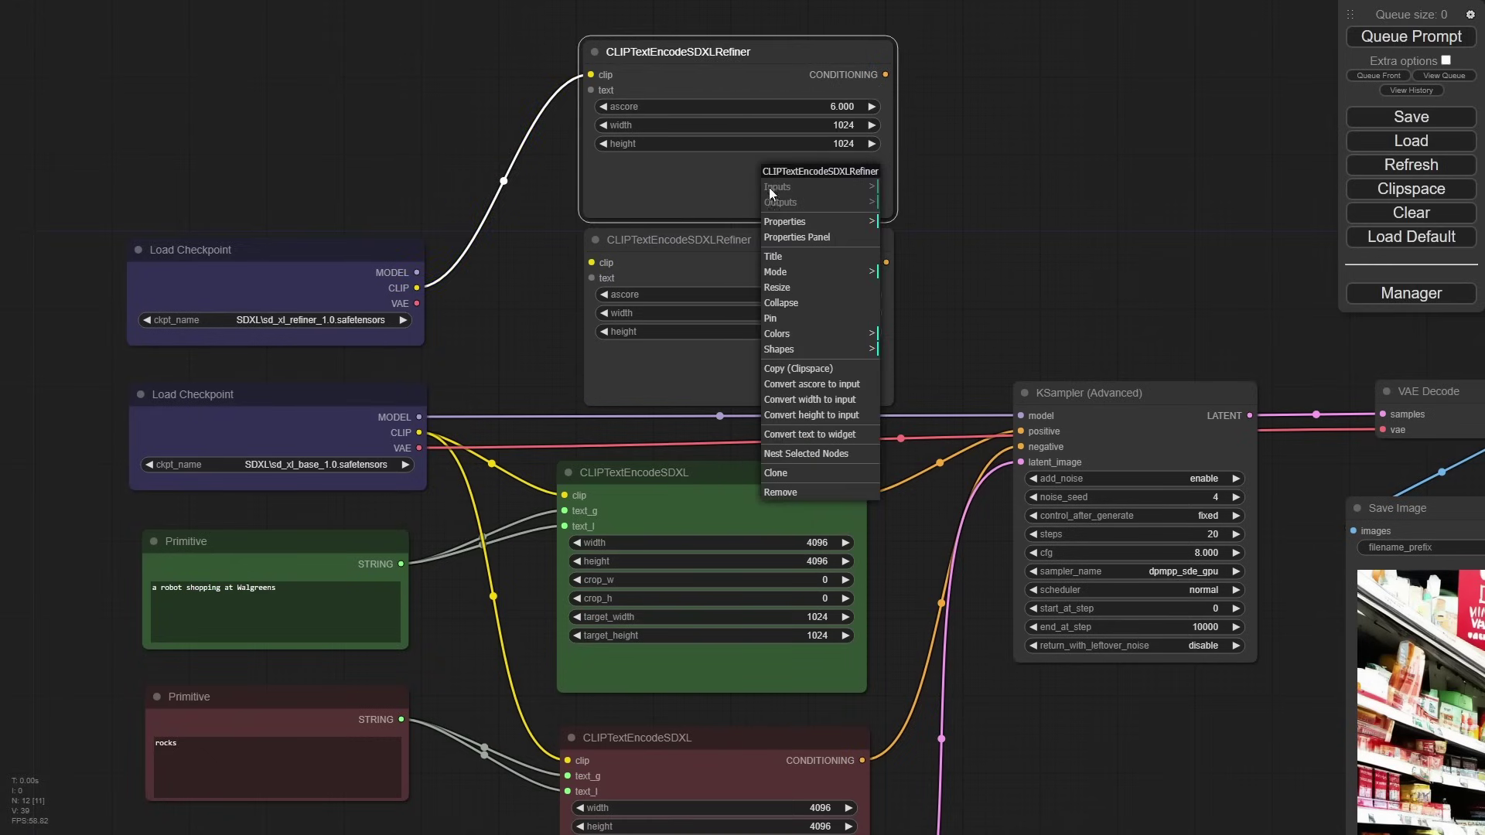
click(816, 334)
click(917, 380)
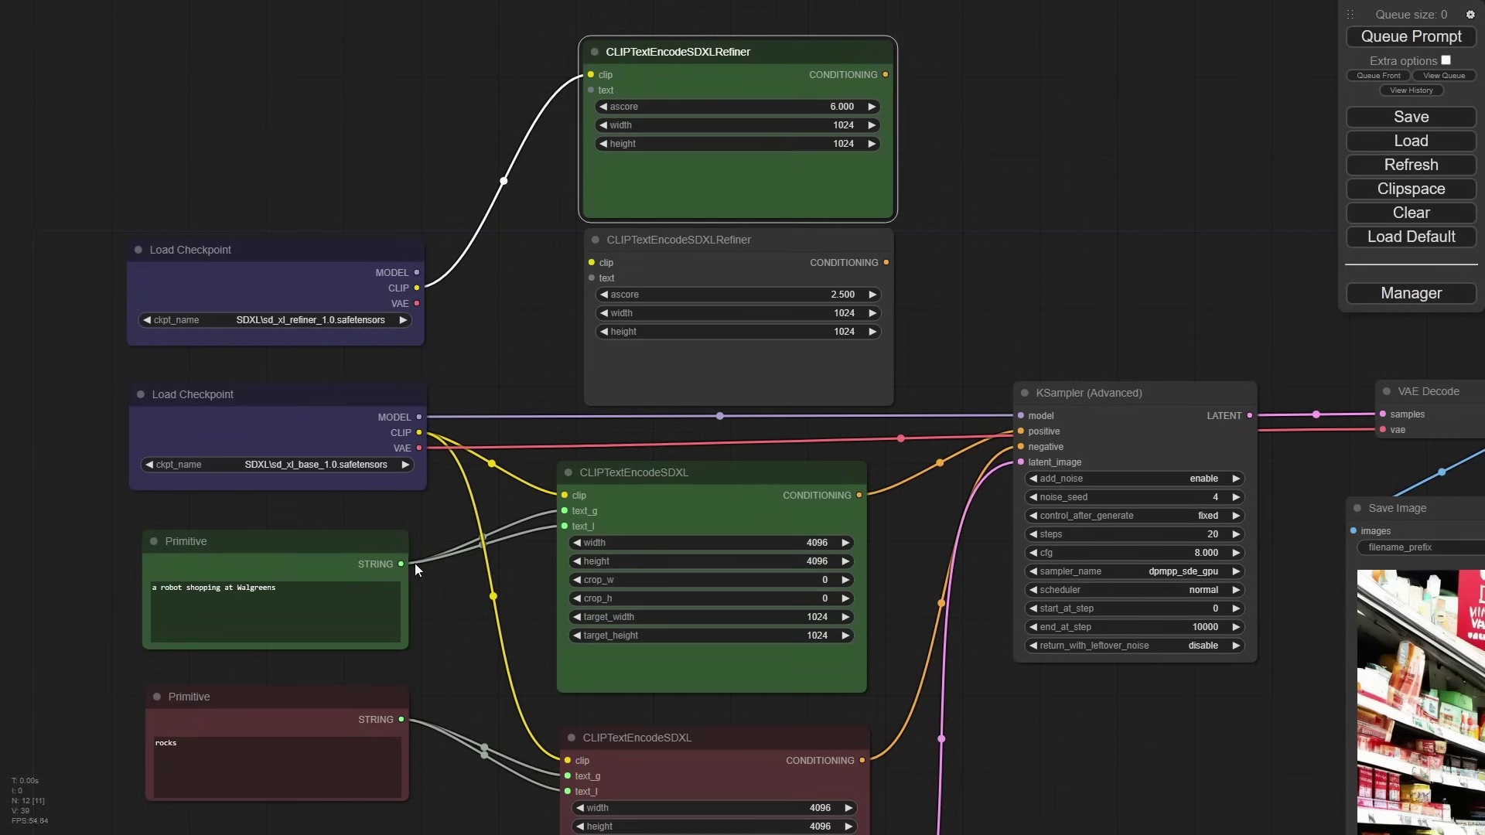
drag(401, 563, 591, 91)
Step: Tint the lower refiner encoder red and feed it the rocks prompt
click(745, 475)
right_click(744, 475)
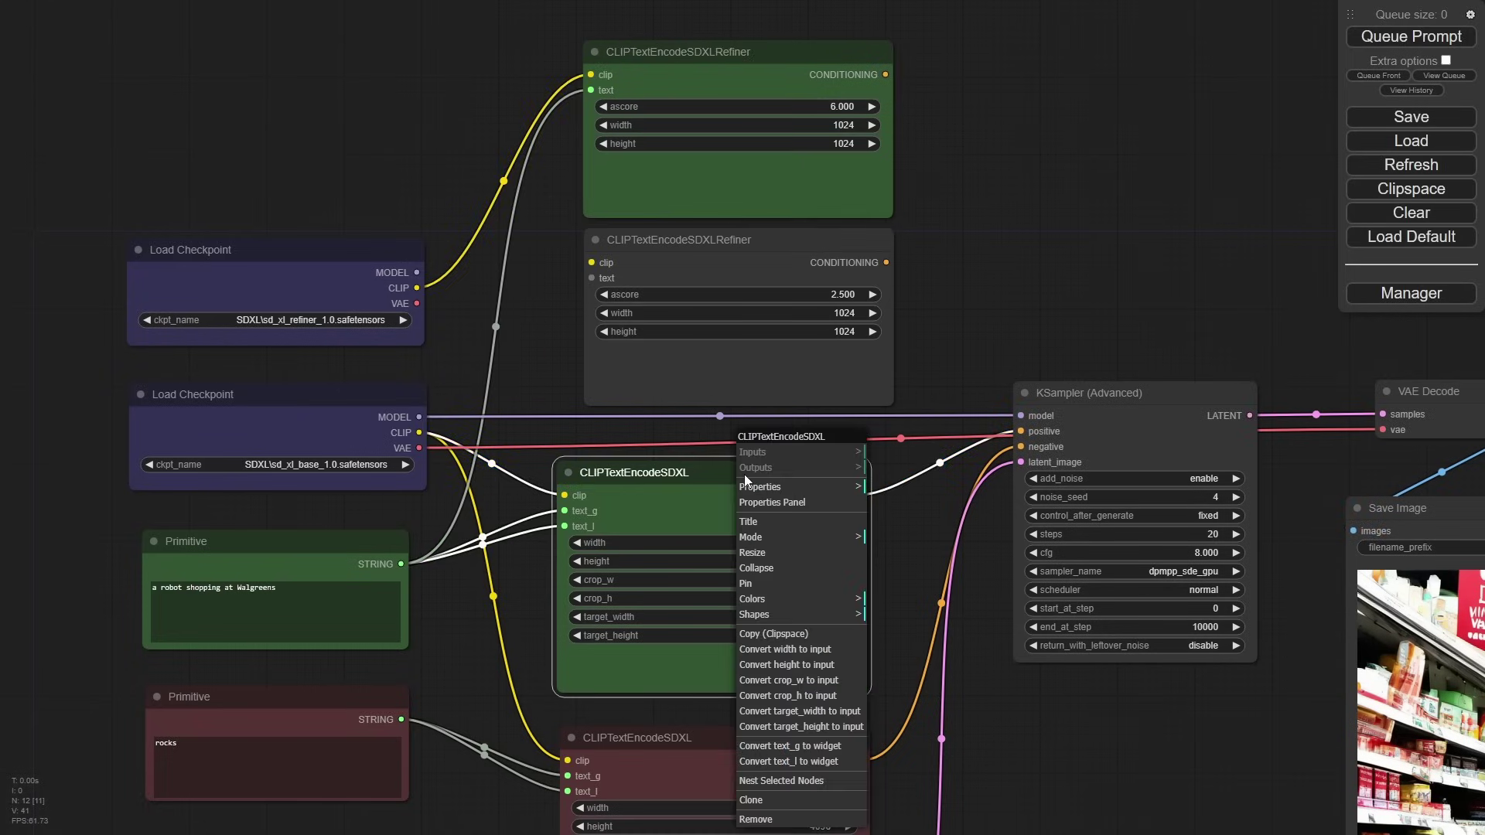
click(748, 242)
right_click(748, 243)
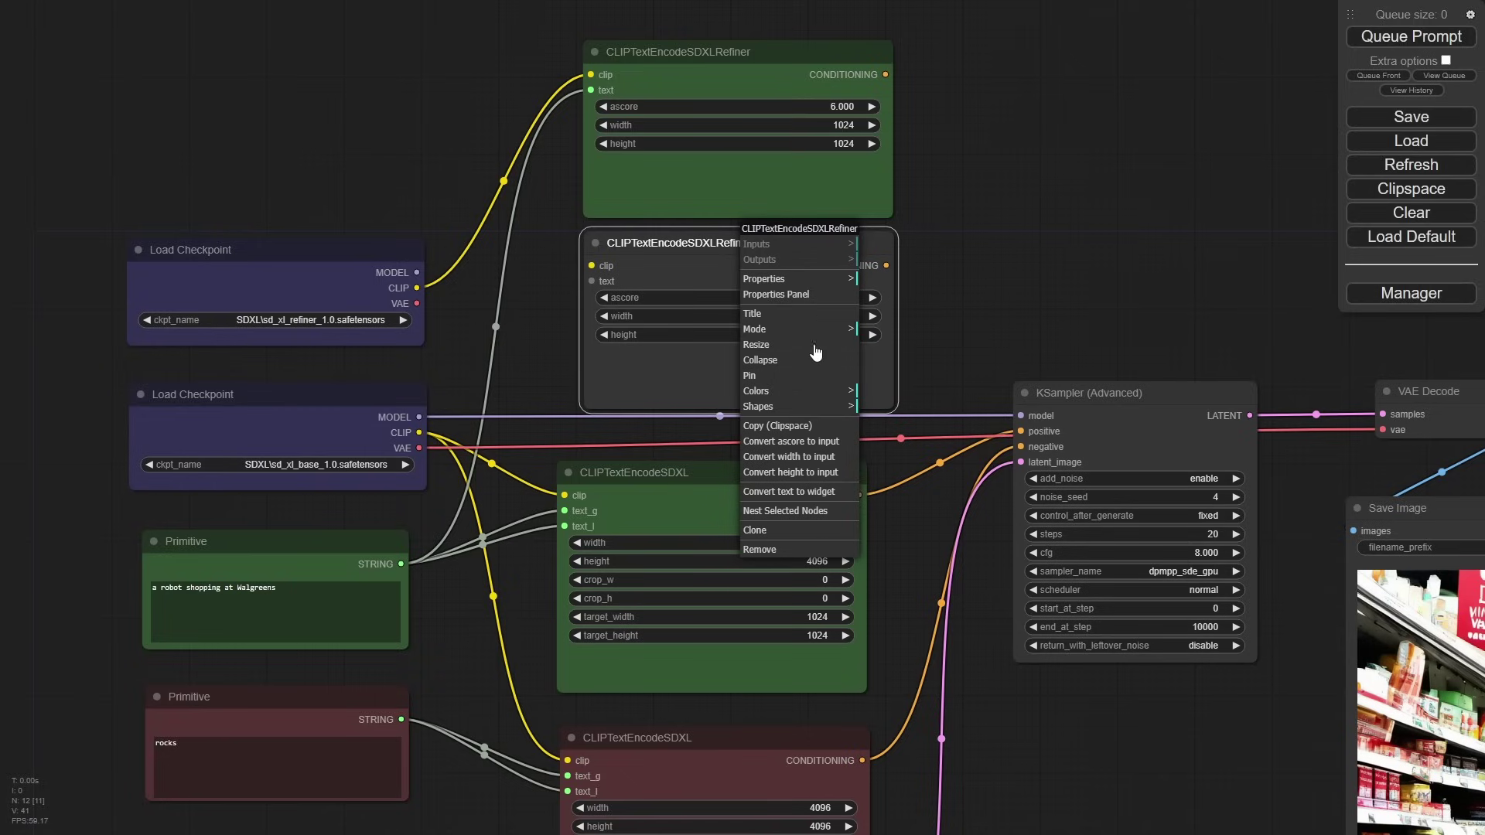
click(762, 391)
click(882, 404)
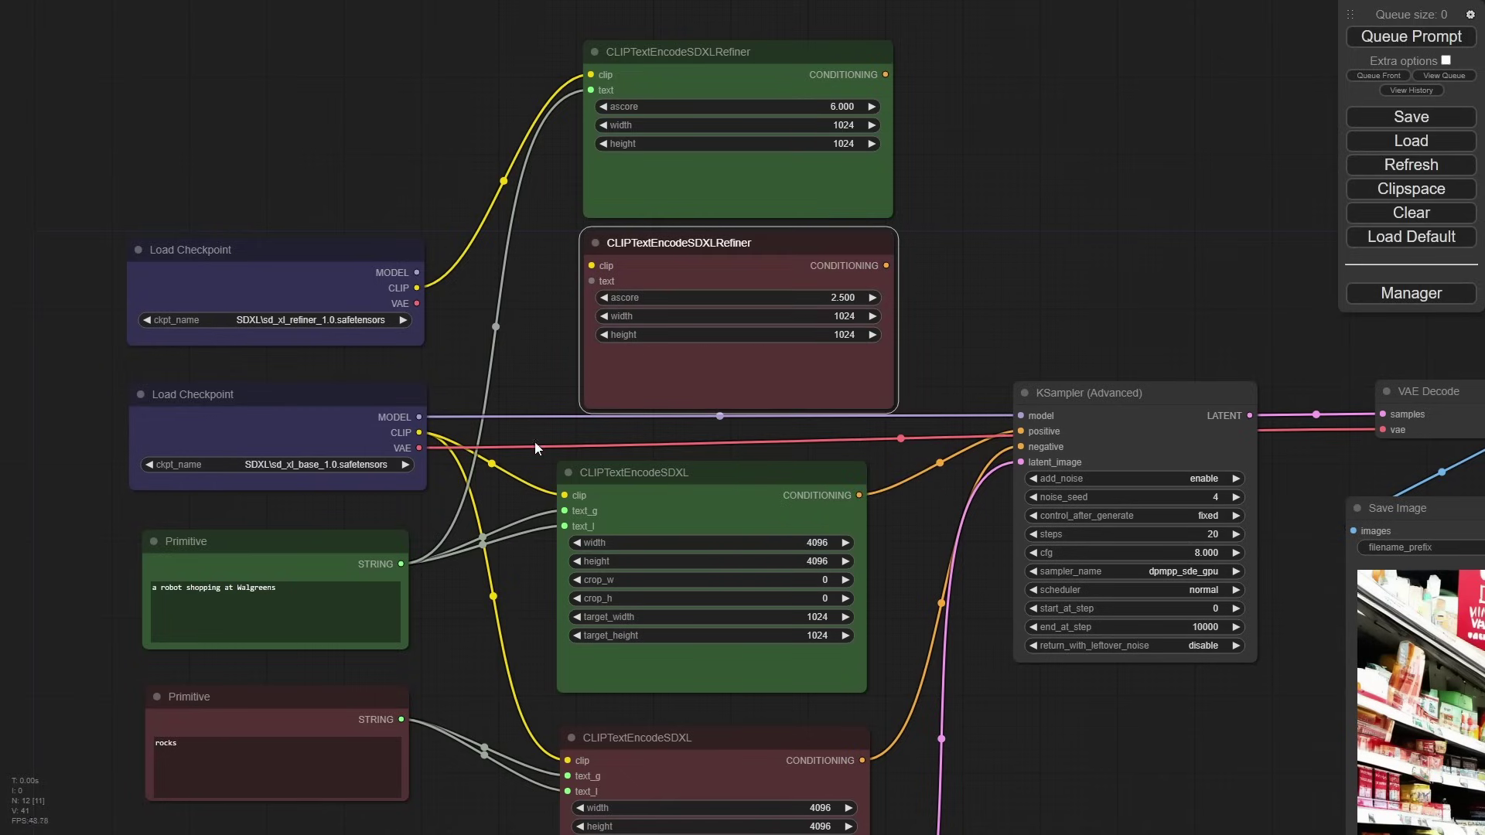
drag(402, 719, 592, 281)
Step: Collapse the positive and negative CLIPTextEncodeSDXL nodes and stack them together
drag(1027, 288, 891, 167)
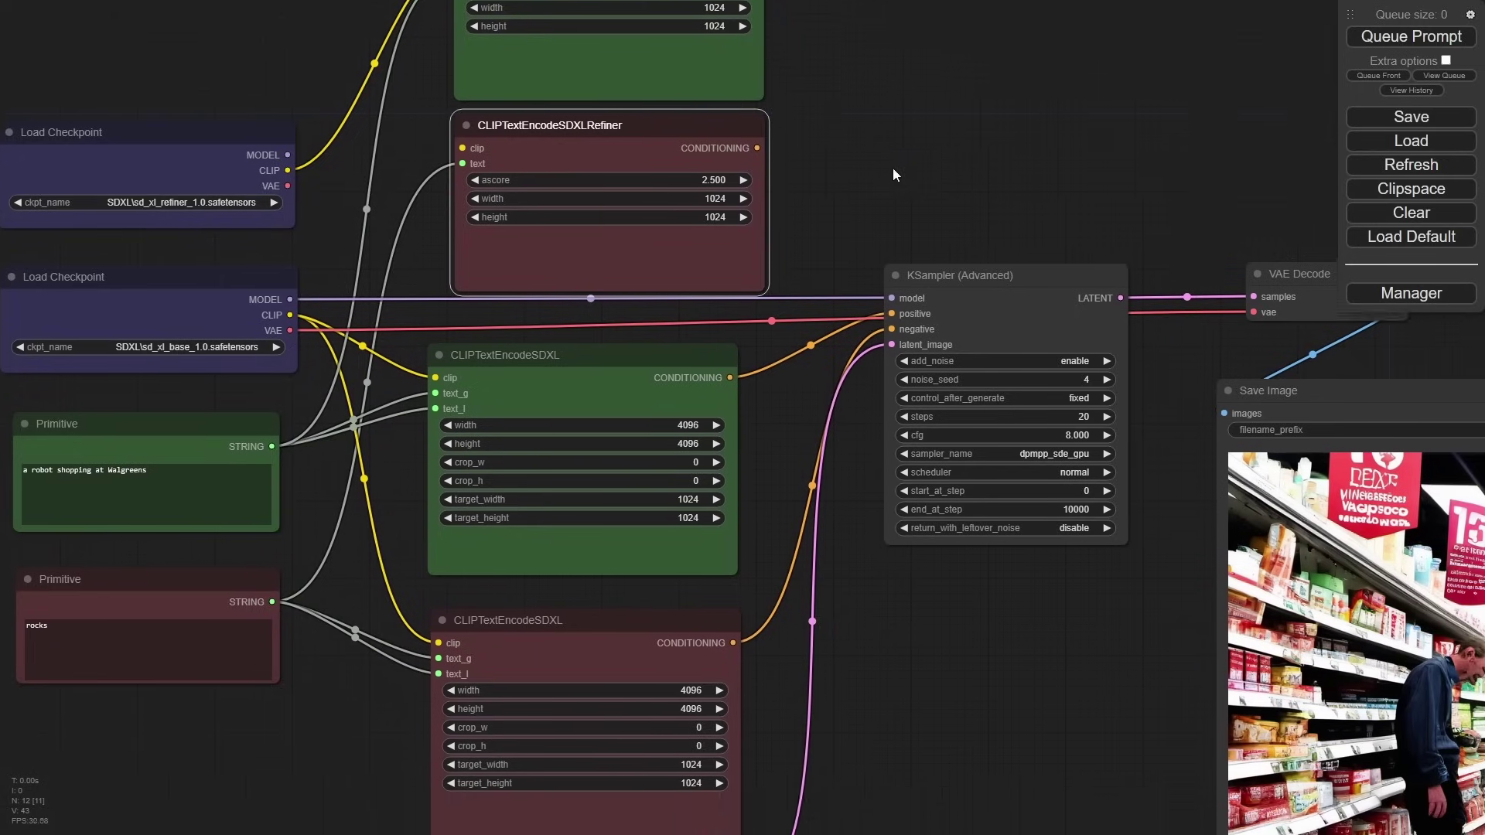
click(434, 350)
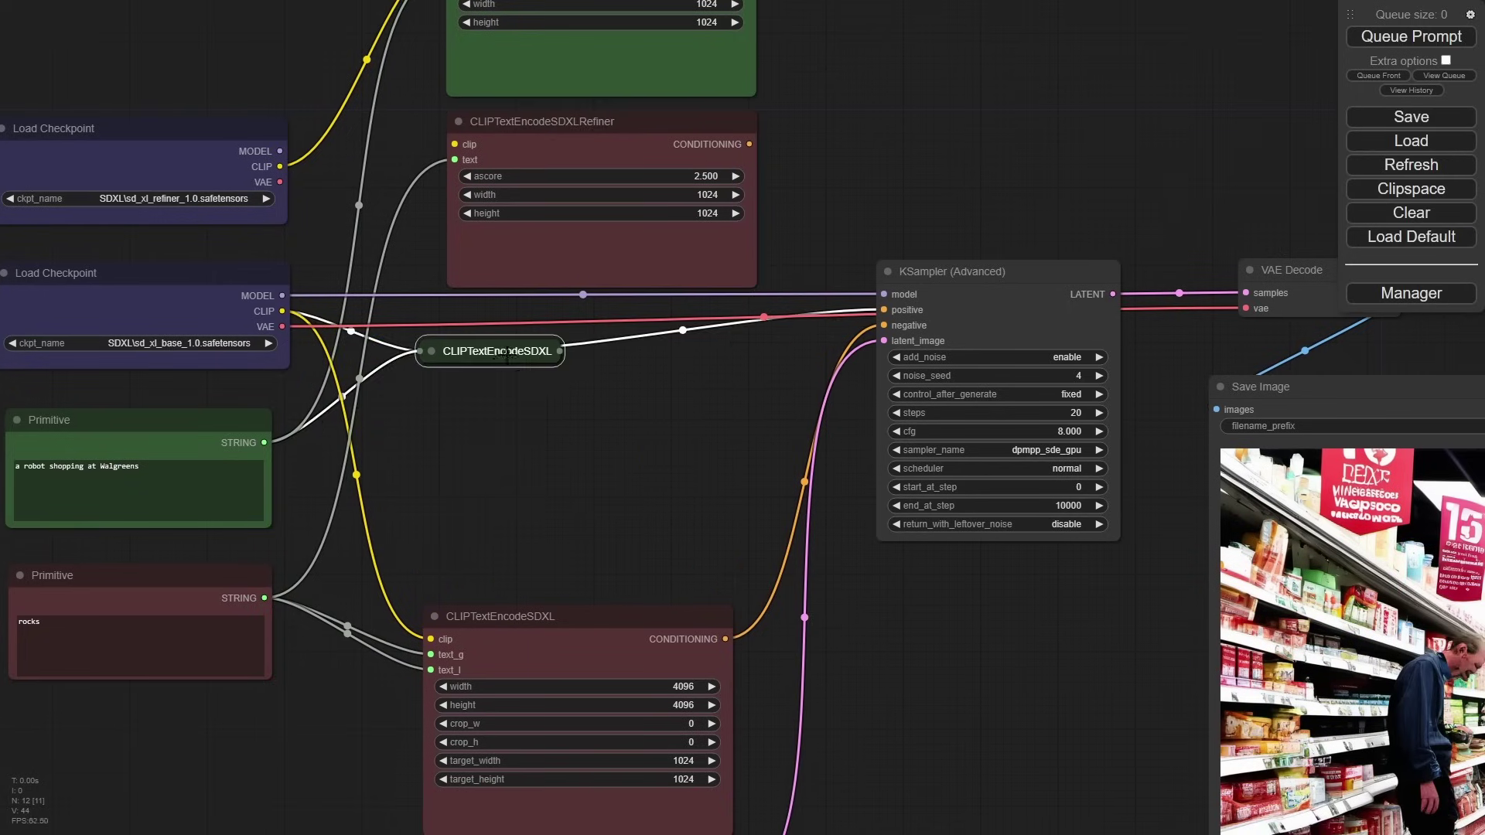
drag(503, 356, 558, 429)
click(434, 616)
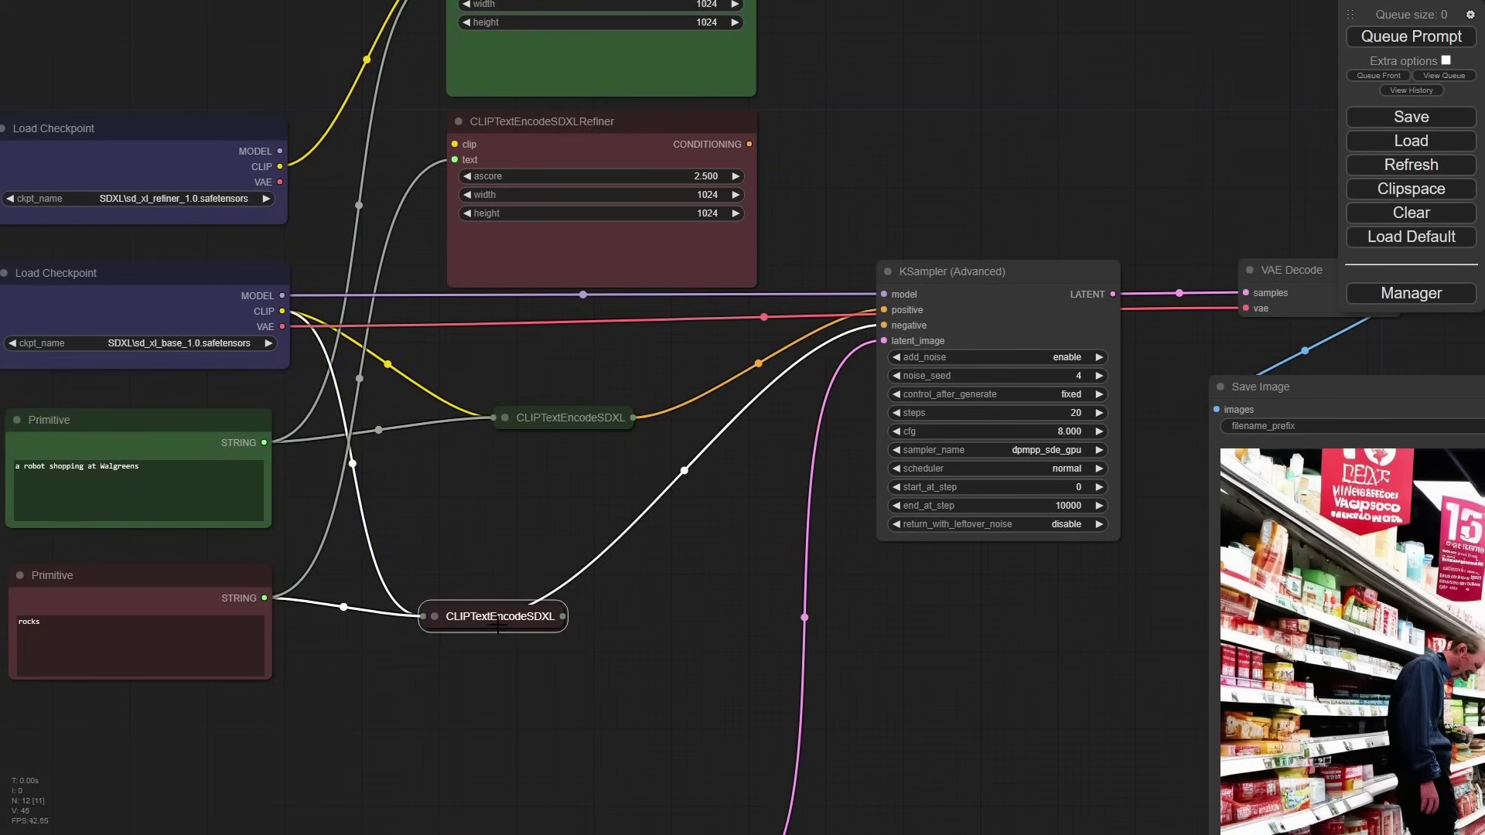
drag(501, 619, 570, 456)
Step: Duplicate the KSampler (Advanced) and place the copy above the original
drag(837, 296, 716, 472)
drag(821, 338, 769, 364)
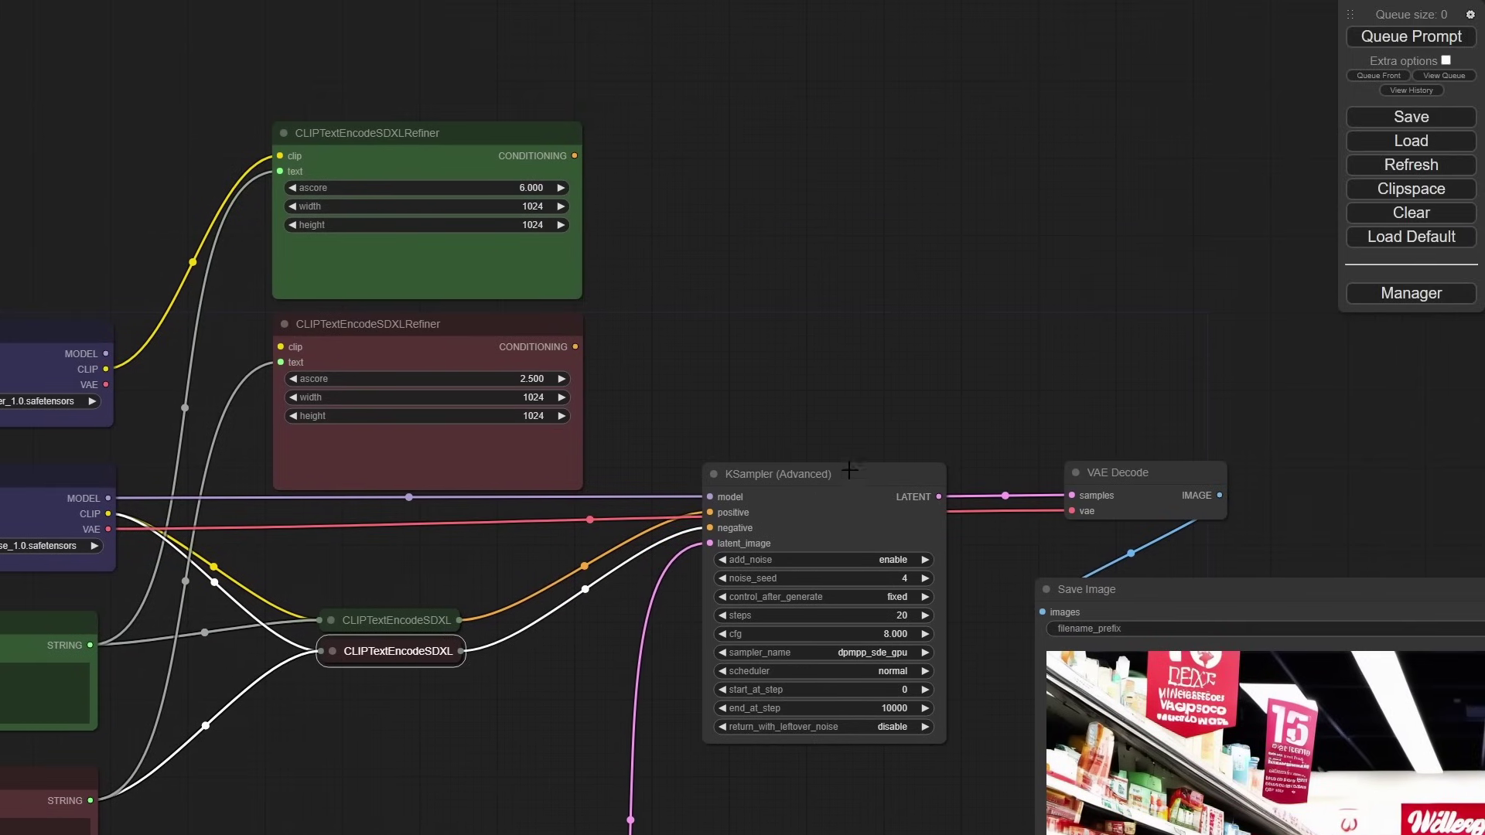
drag(849, 471, 1089, 124)
drag(883, 483, 777, 489)
drag(1046, 123, 1052, 120)
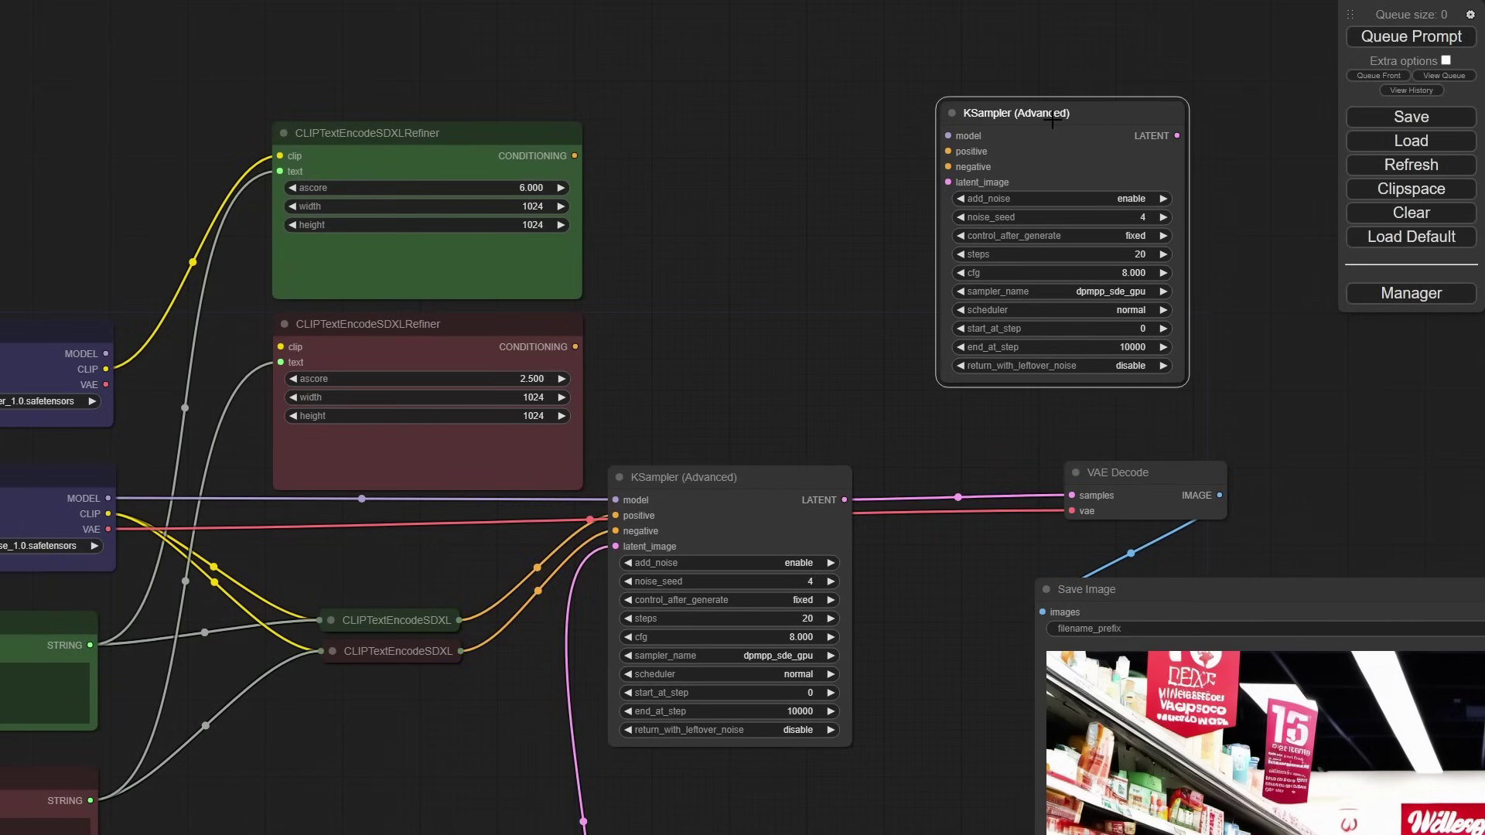
Step: Tint the lower KSampler blue and the refiner Load Checkpoint purple
click(741, 482)
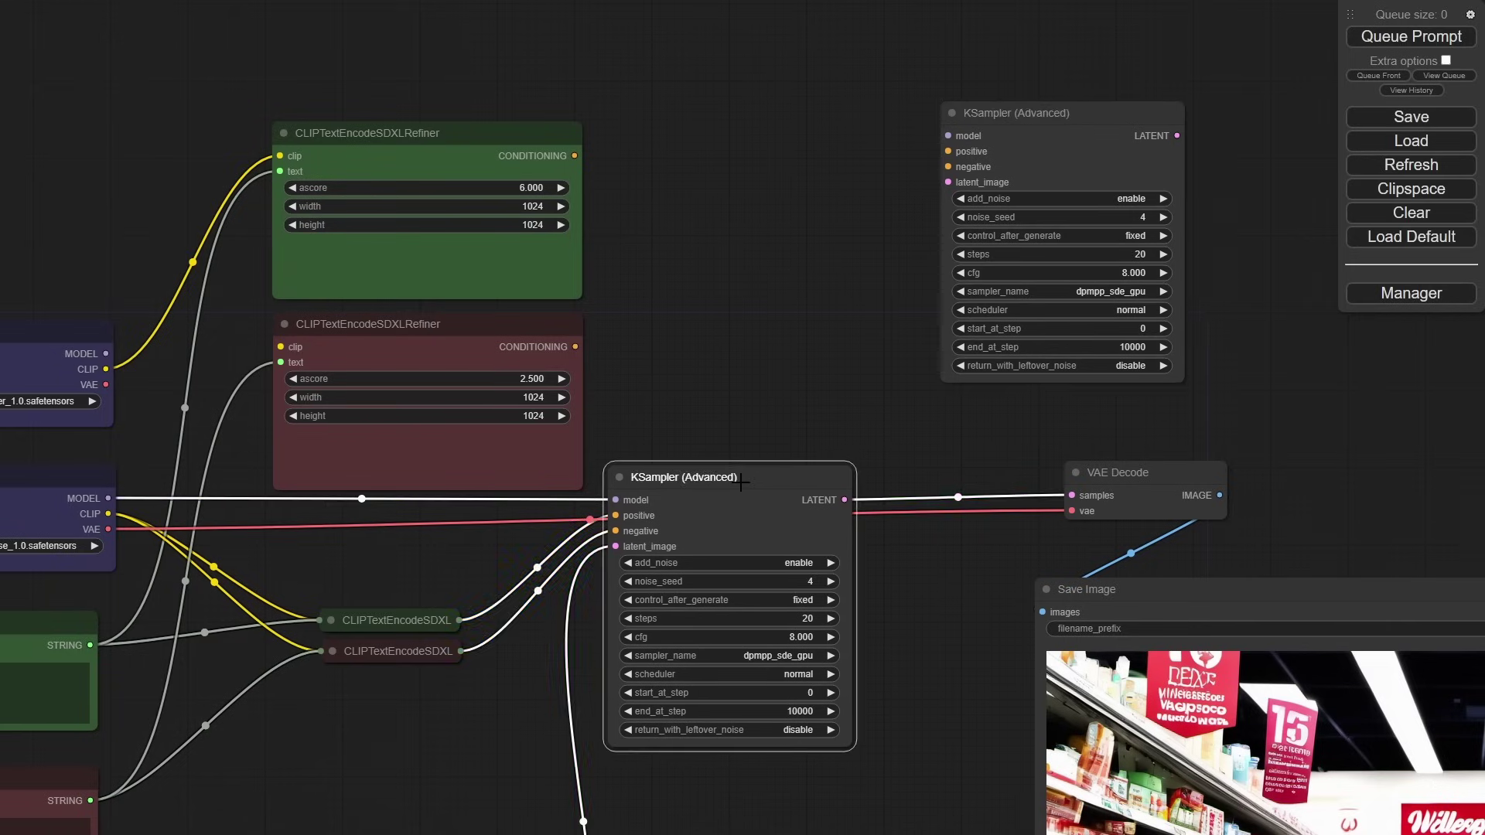
right_click(740, 482)
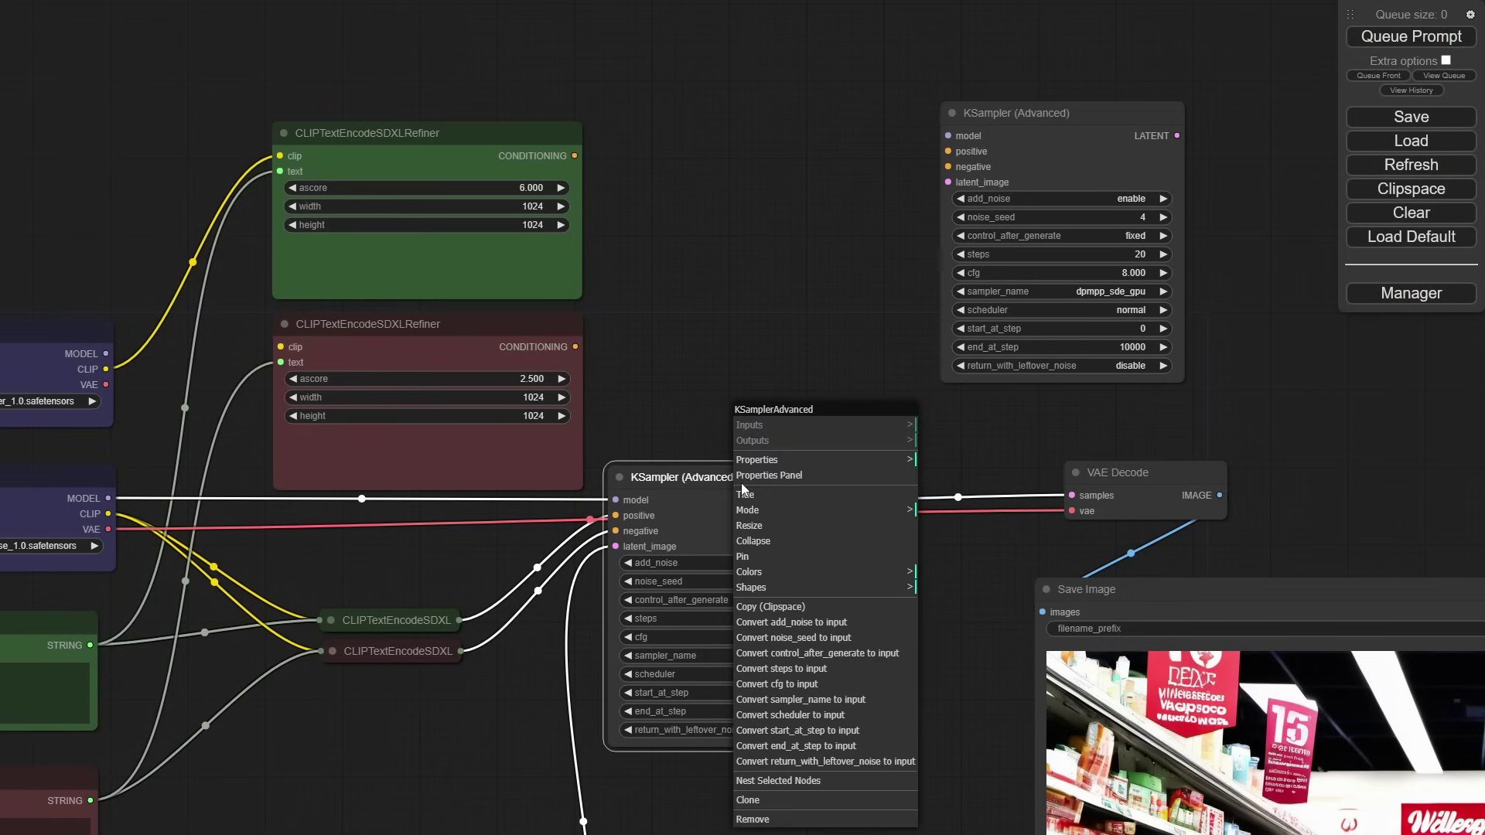
click(773, 572)
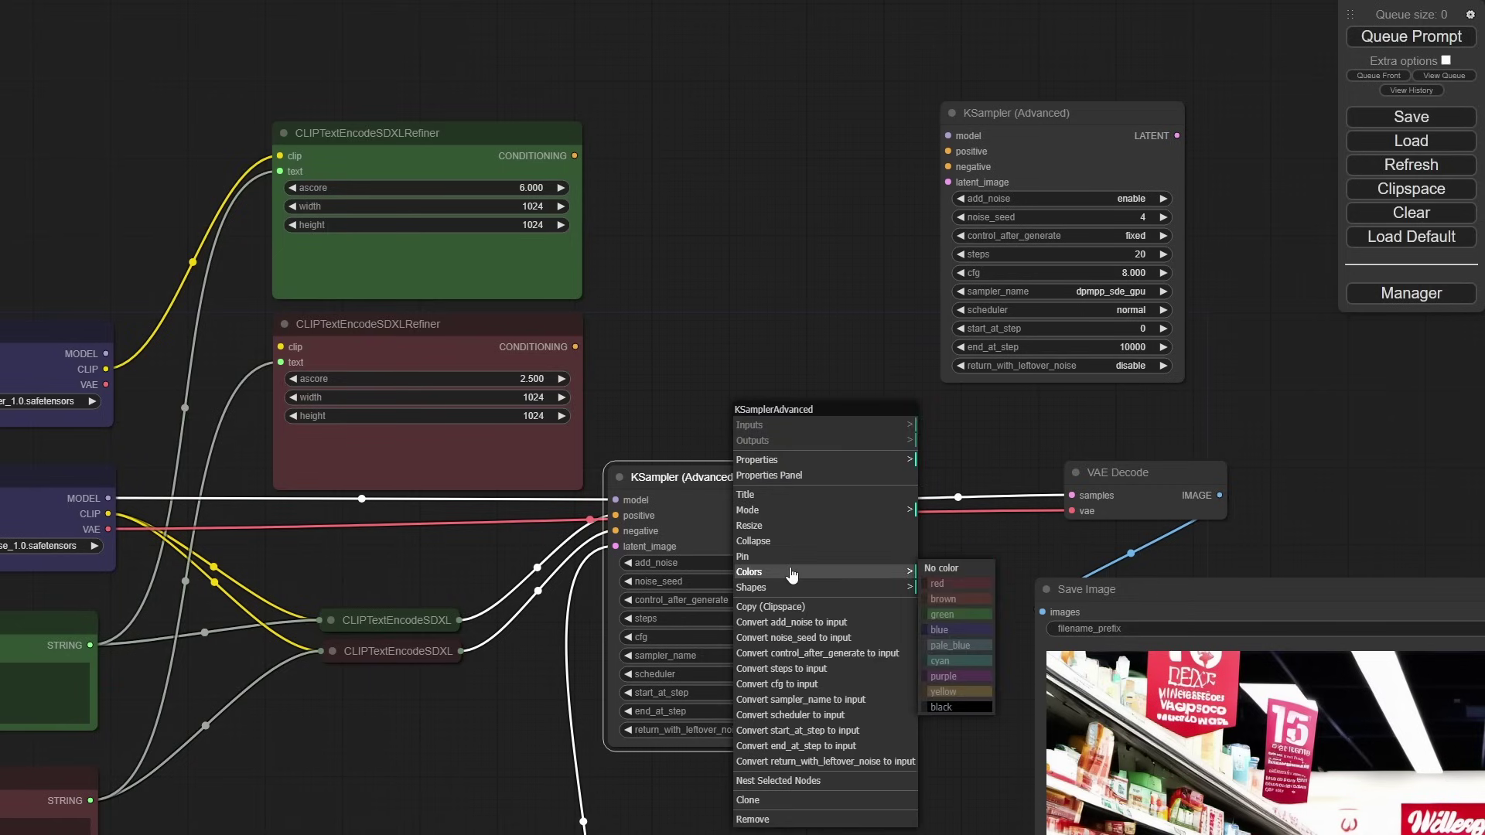
click(944, 630)
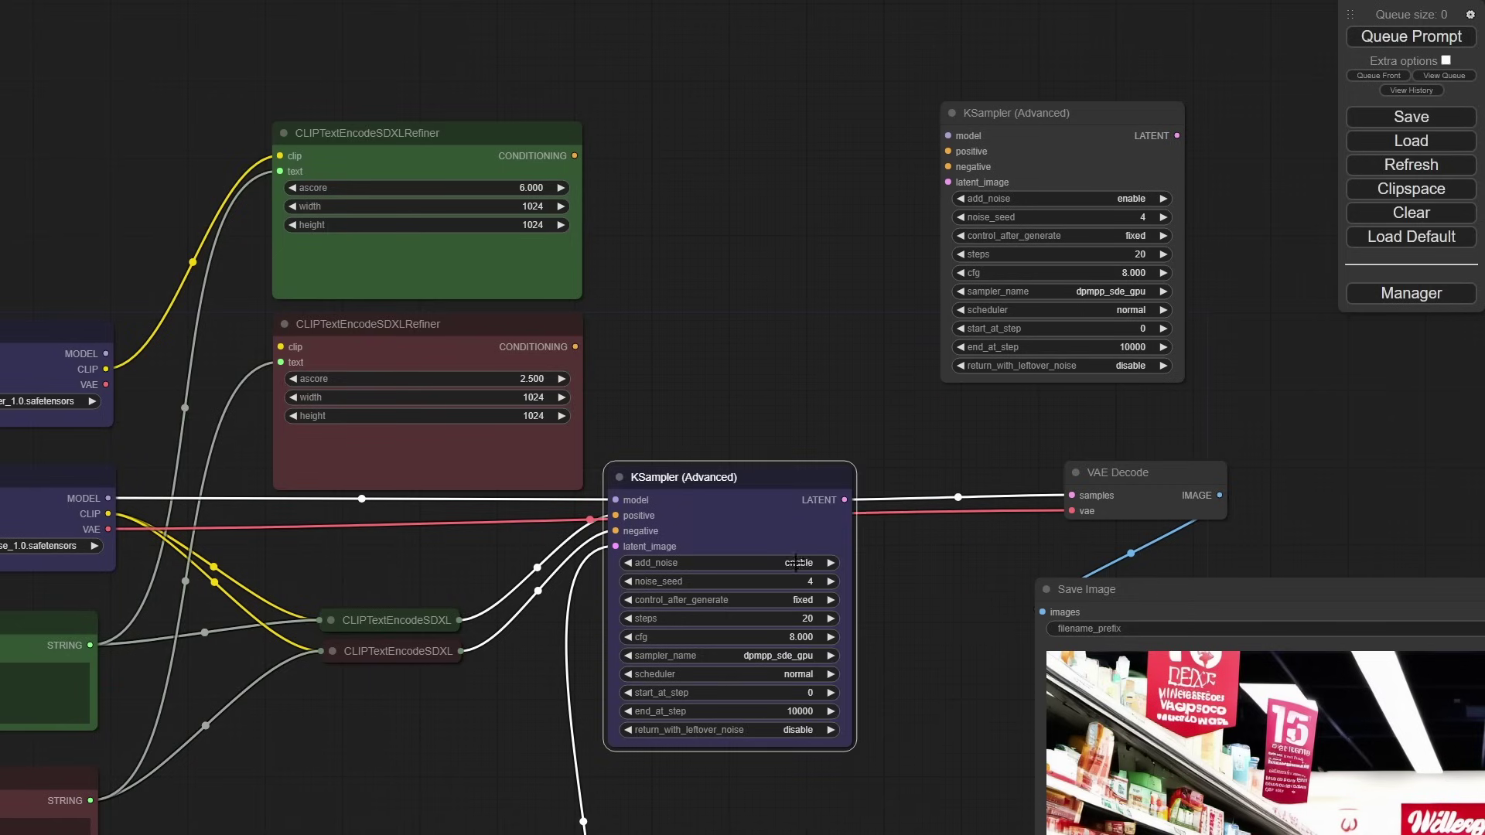
right_click(28, 366)
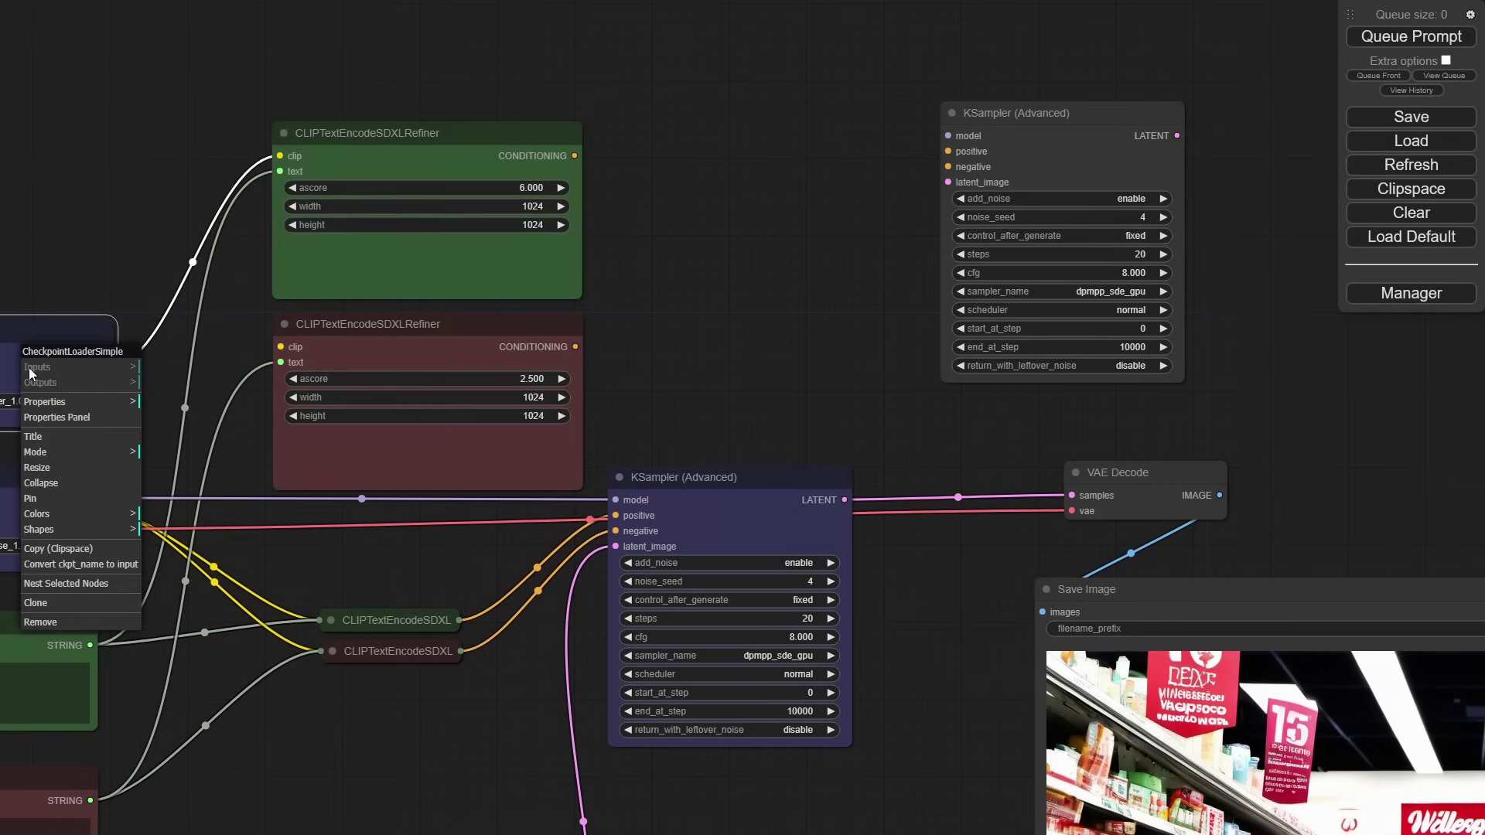
click(66, 515)
click(187, 617)
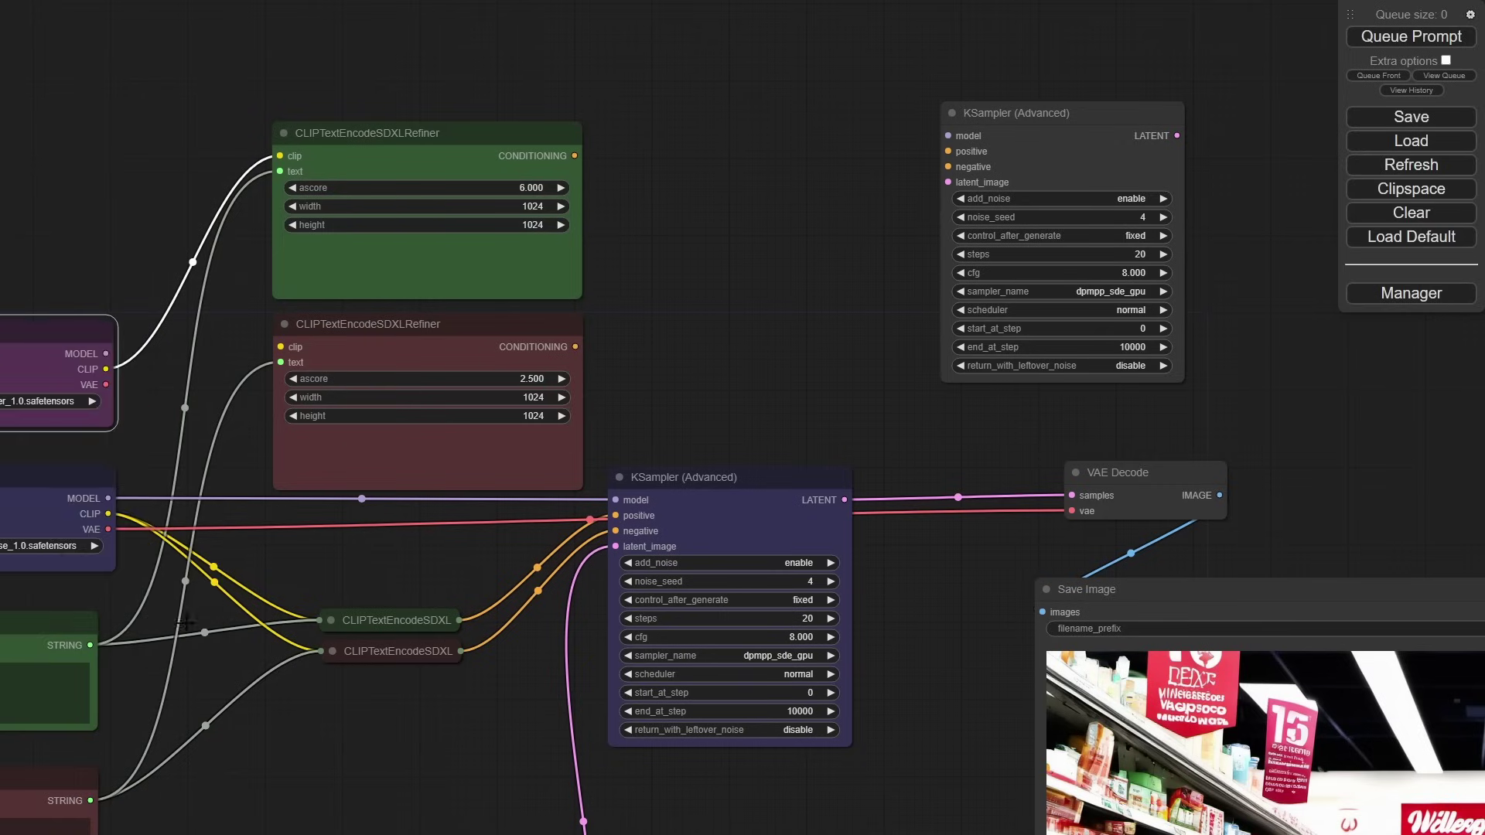
drag(364, 567, 502, 572)
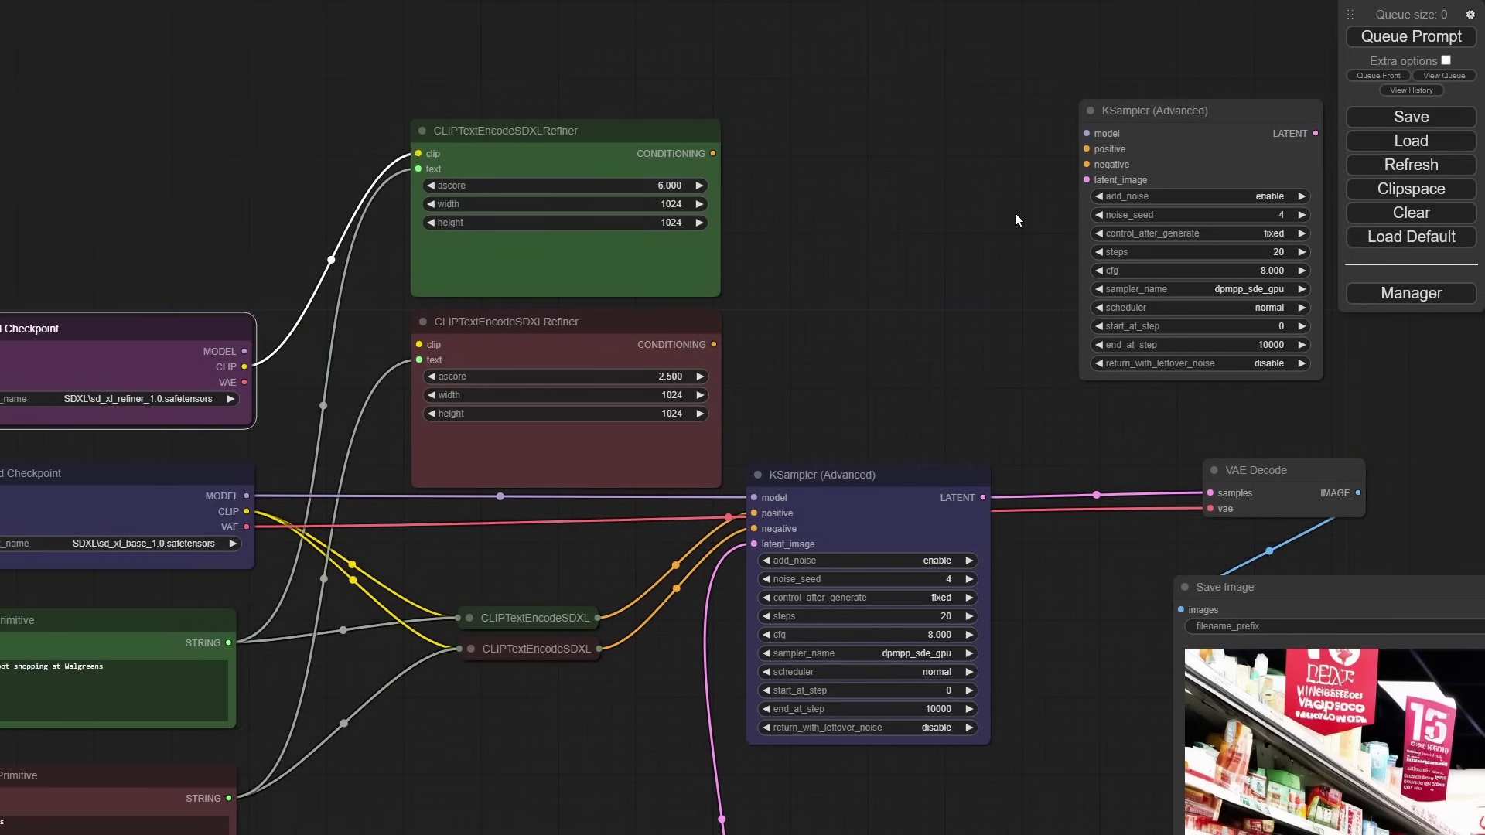
Step: Tint the upper KSampler (Advanced) purple
right_click(1201, 128)
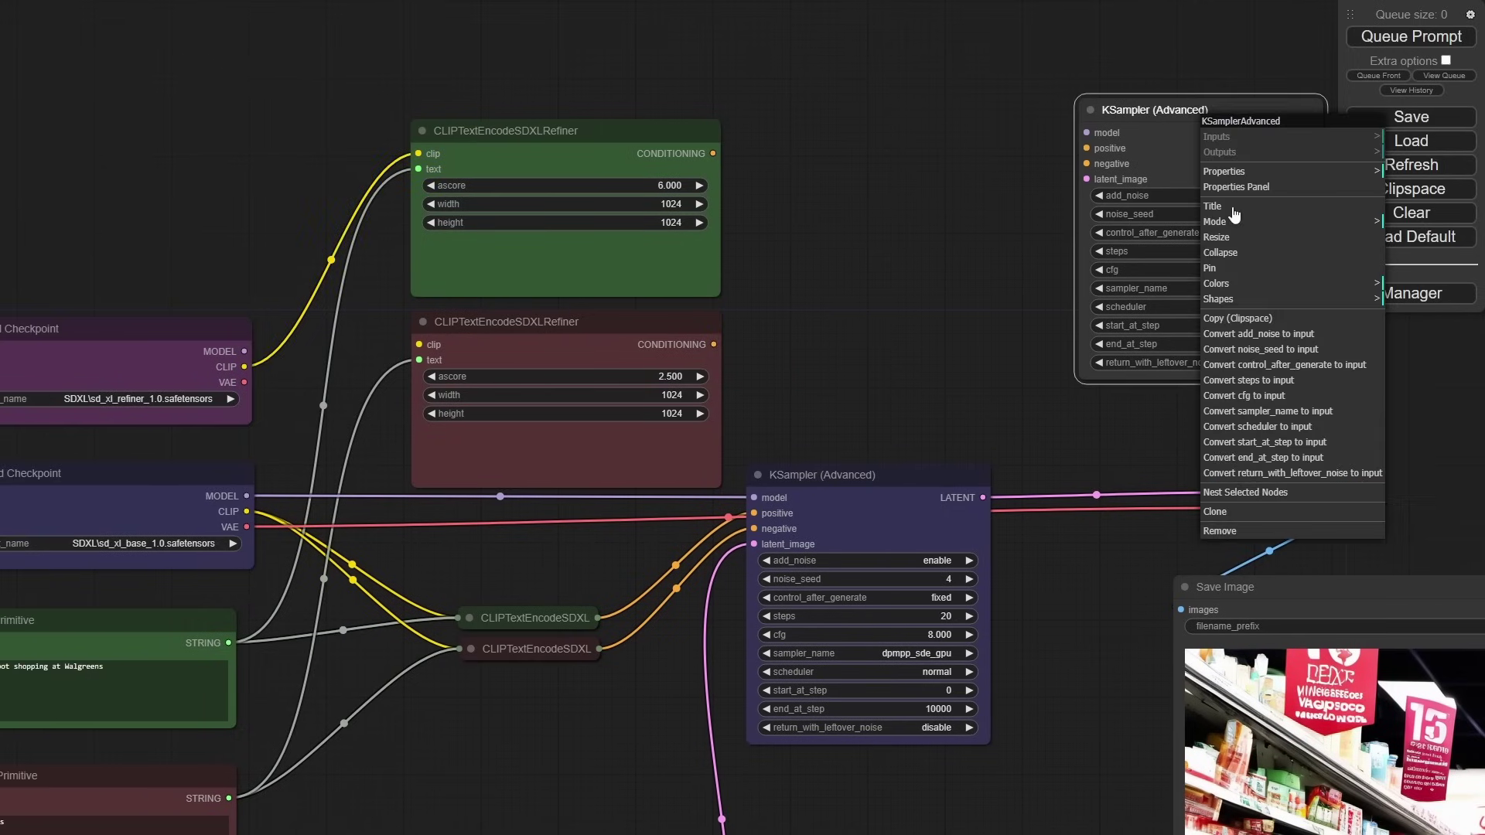
click(1221, 285)
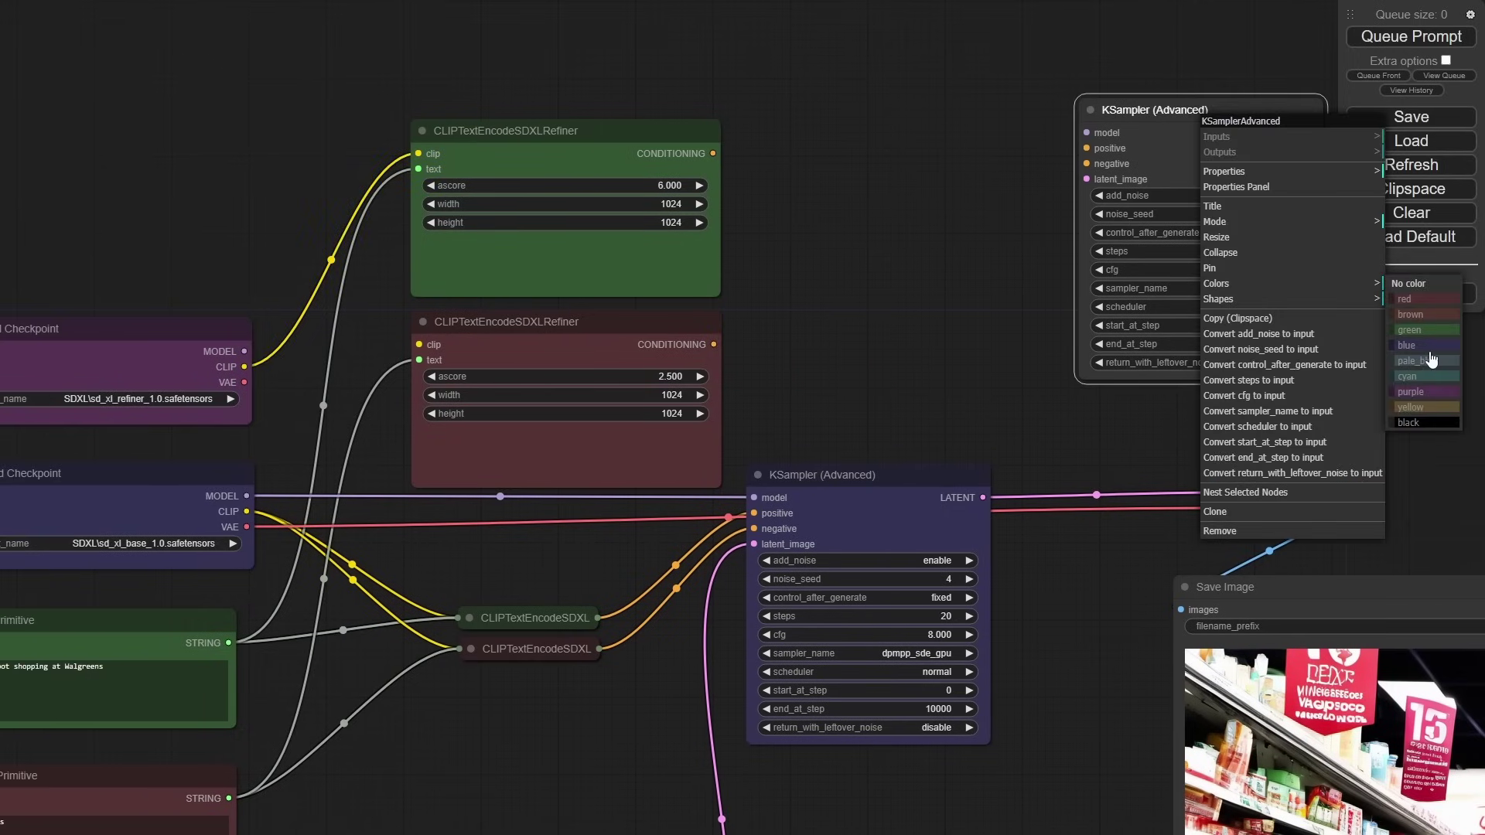
click(1410, 392)
drag(1032, 388, 802, 383)
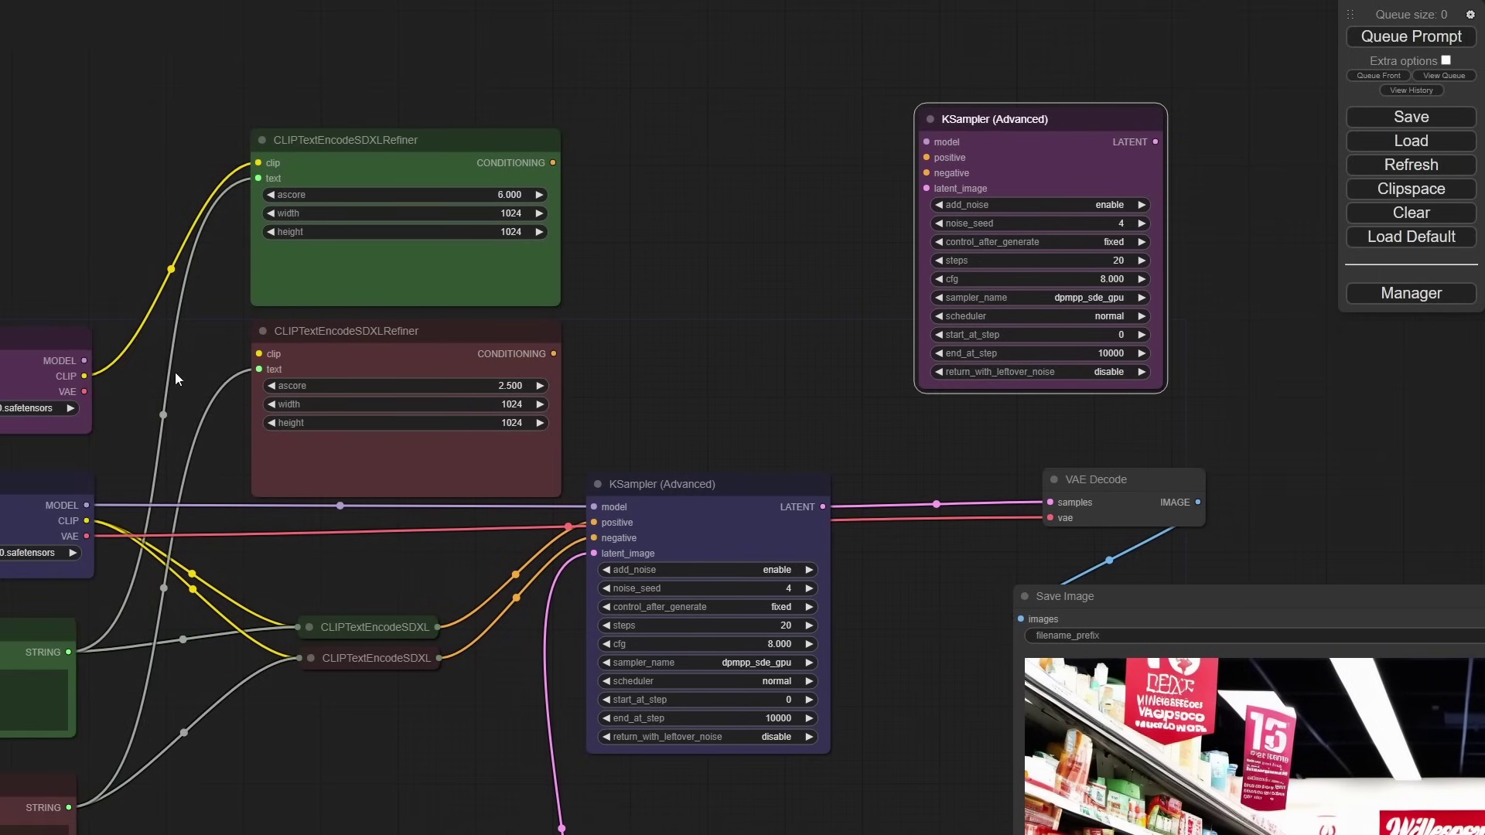
Step: Wire refiner MODEL, both refiner conditionings, and the lower KSampler's LATENT into the upper KSampler
drag(85, 360, 926, 142)
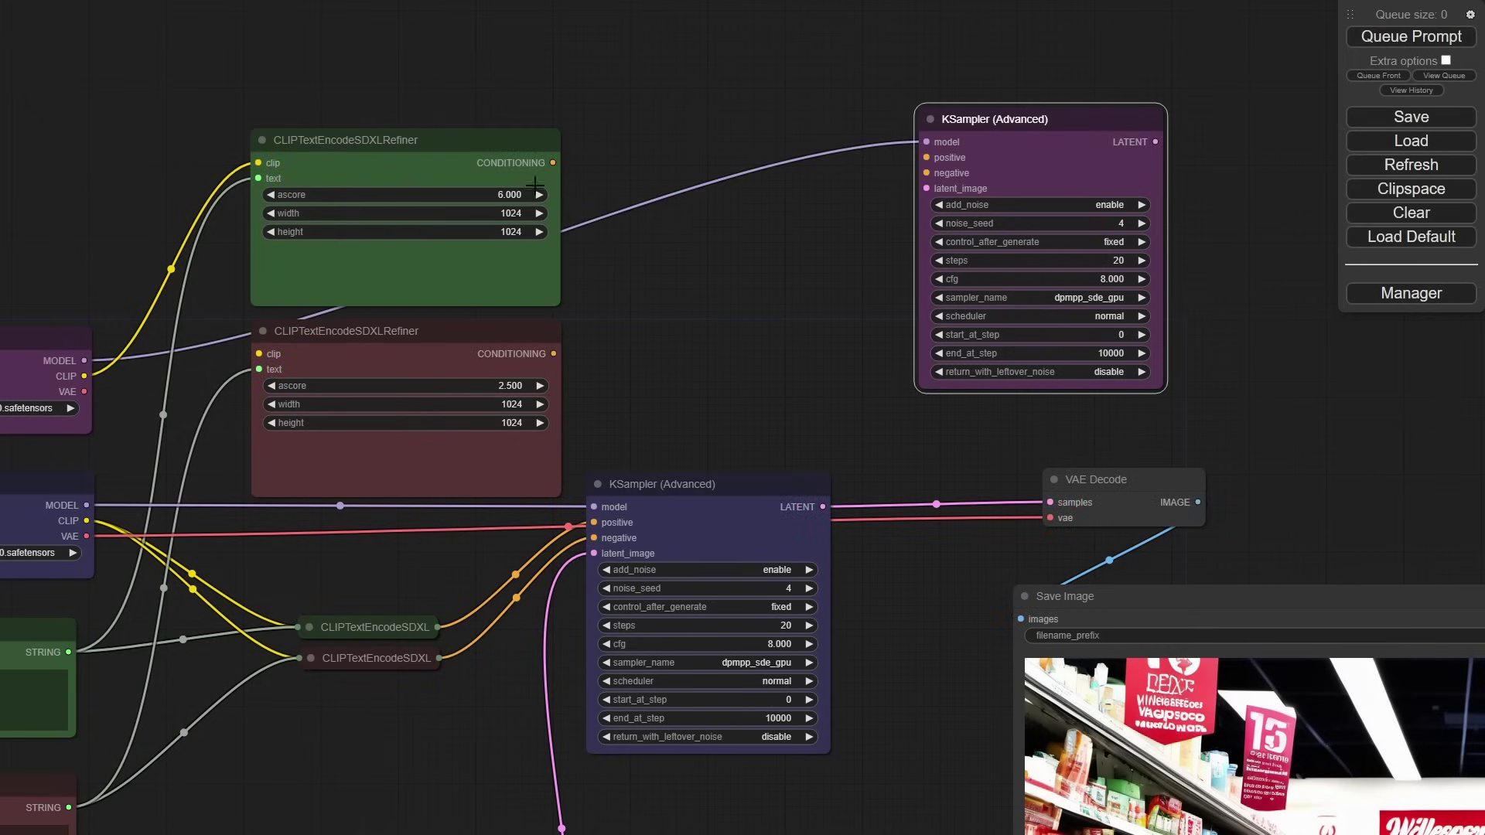
drag(553, 162, 926, 157)
drag(554, 354, 926, 173)
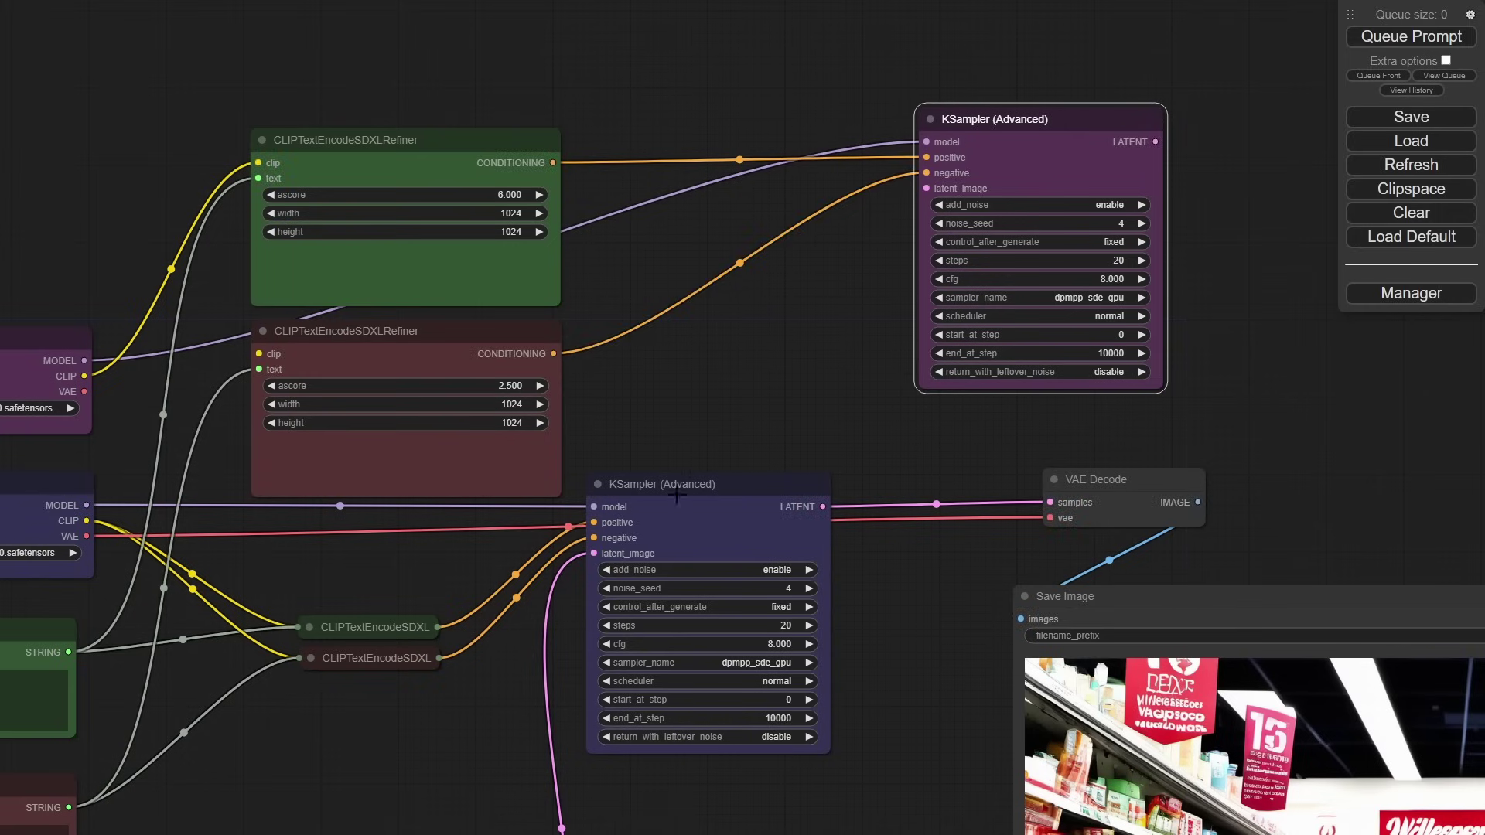
drag(681, 501, 676, 503)
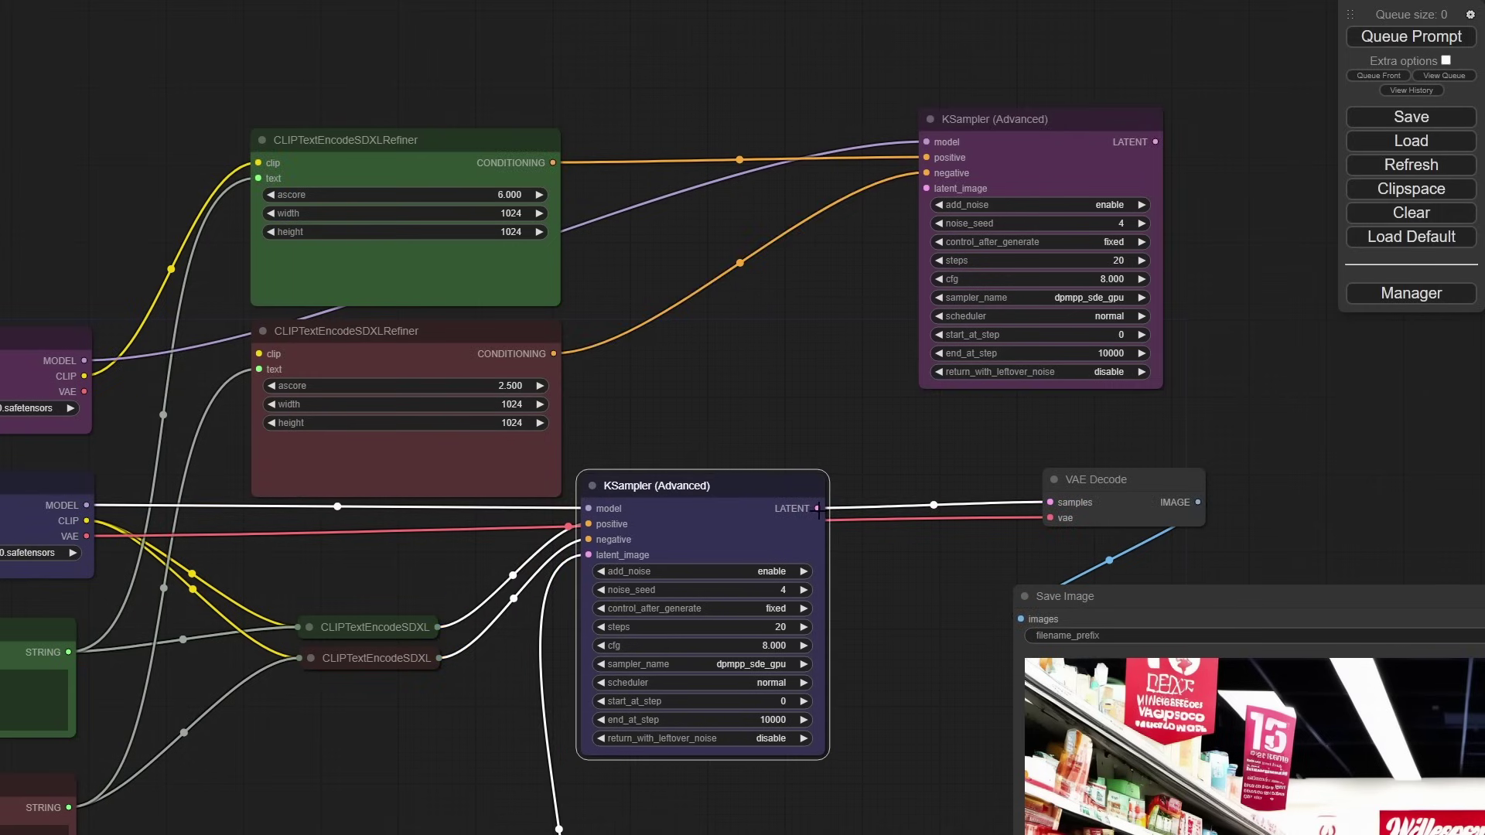
drag(818, 511, 944, 197)
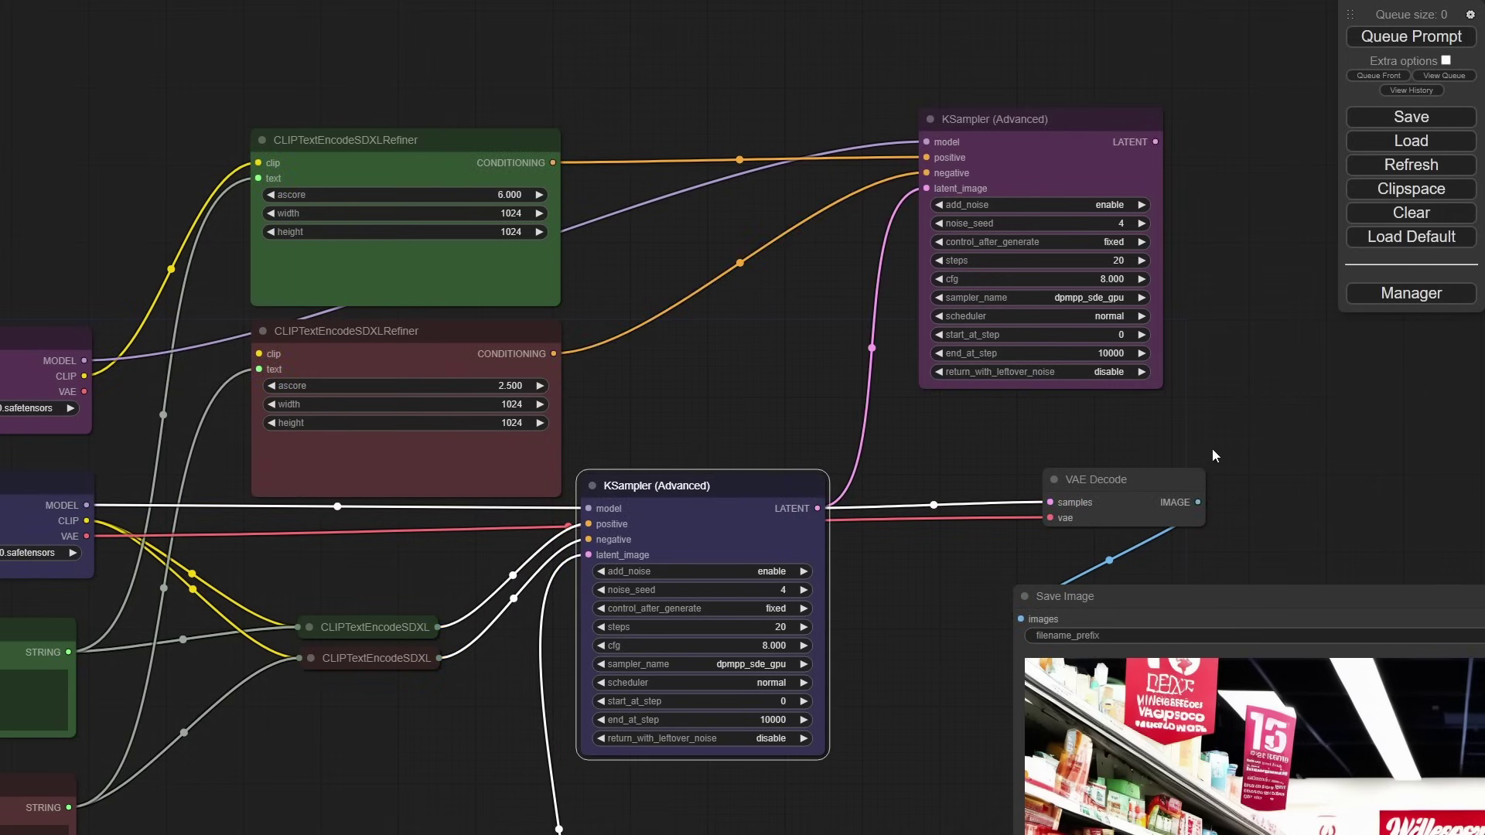
Step: Arrange Empty Latent Image, VAE Decode and Save Image beneath the lower KSampler
scroll(1213, 449, down, 2)
drag(1289, 463, 999, 125)
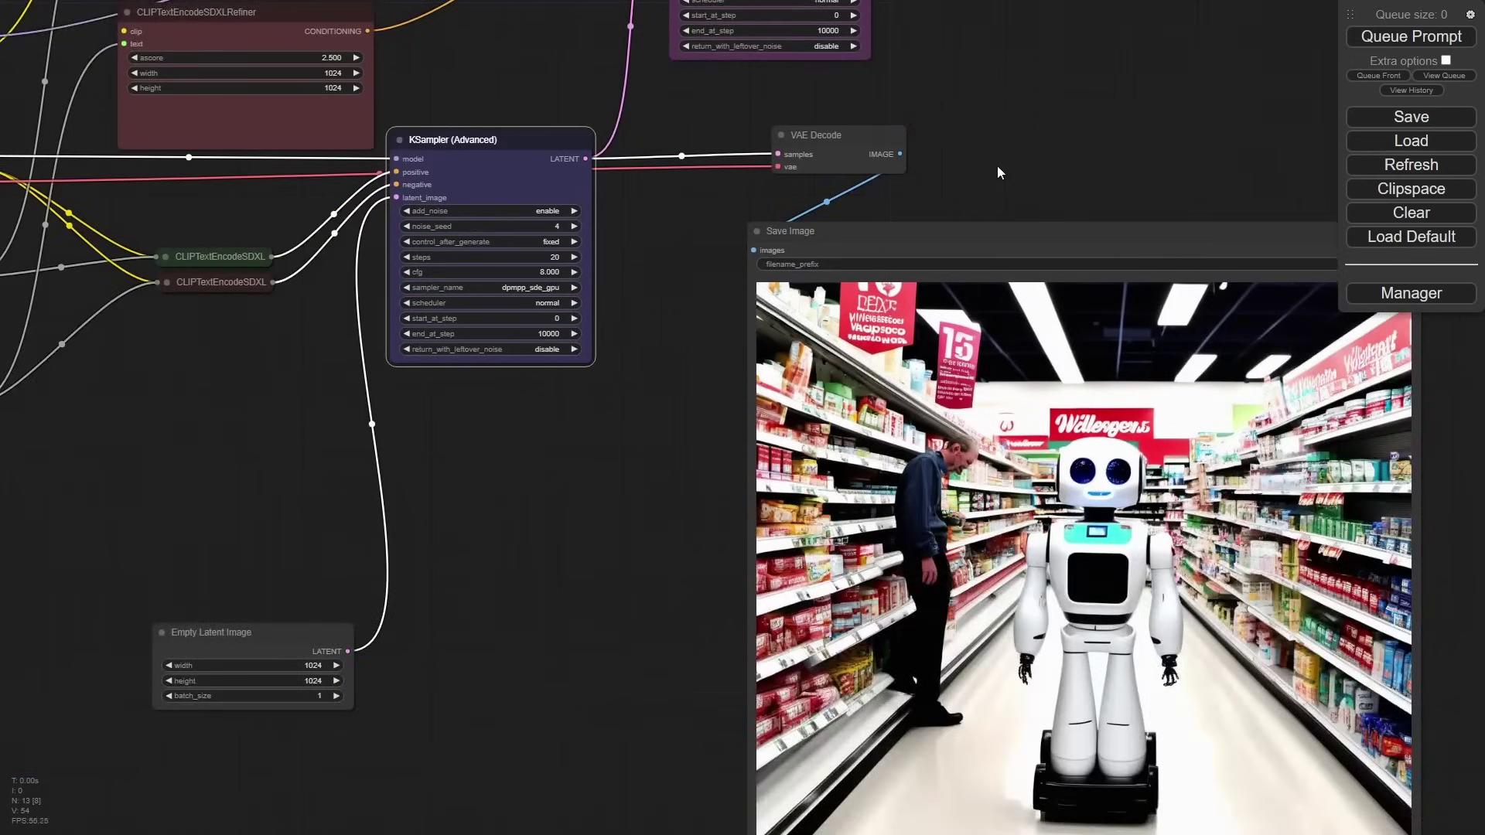
drag(995, 183, 981, 320)
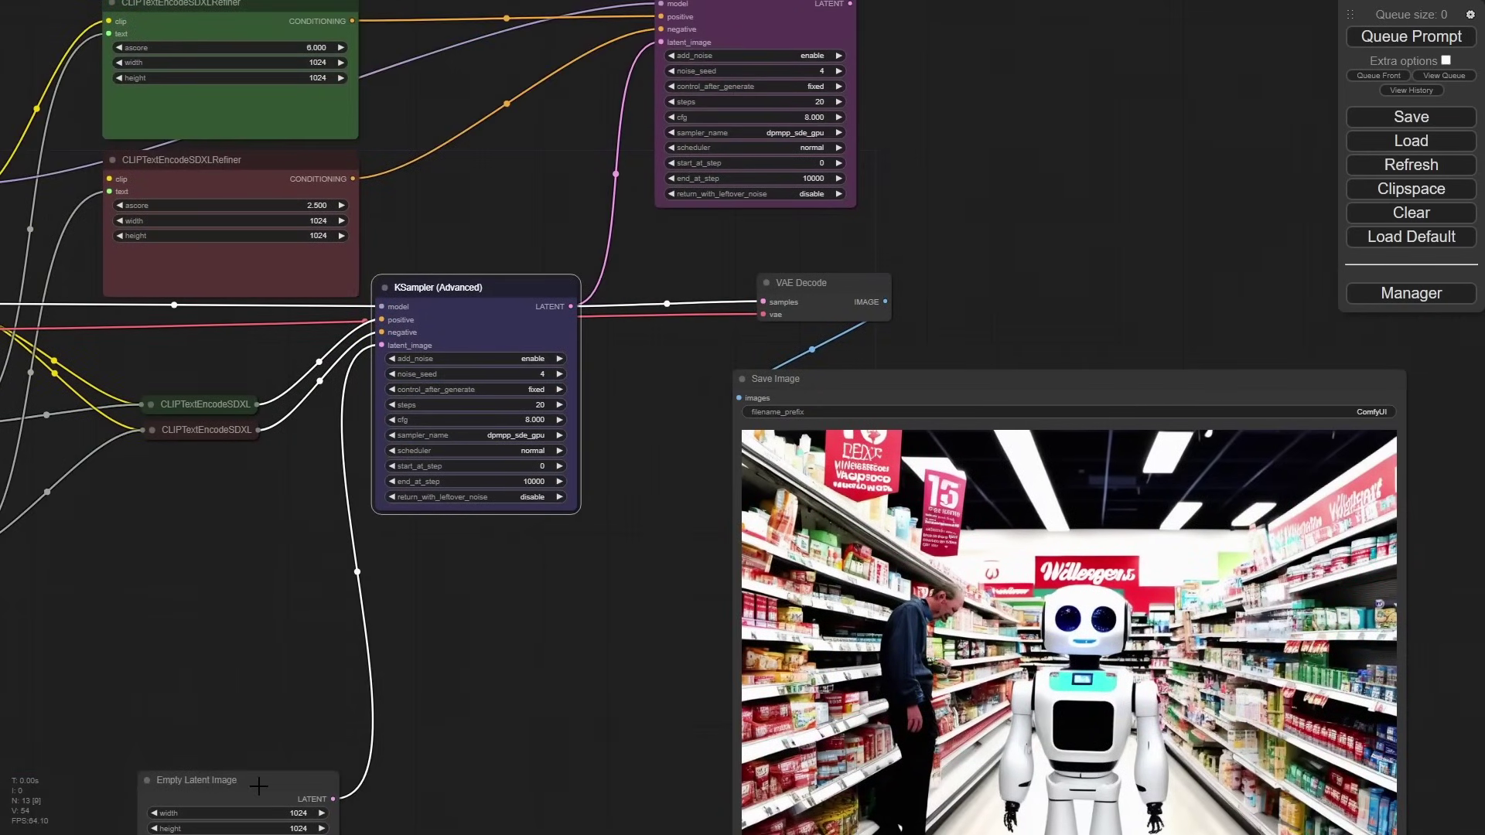
drag(252, 780, 97, 632)
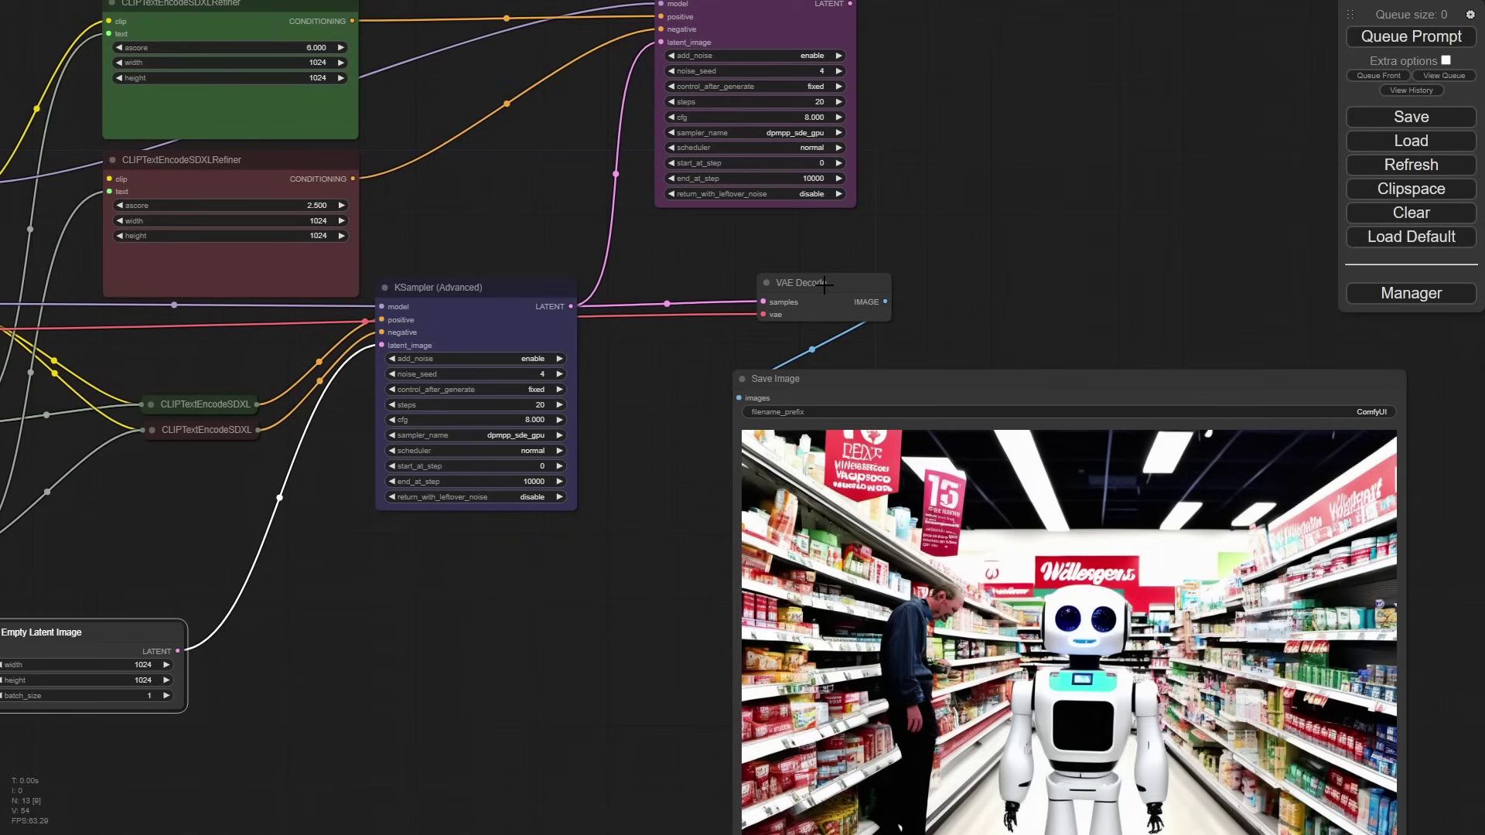
drag(824, 284, 286, 473)
drag(874, 370, 569, 592)
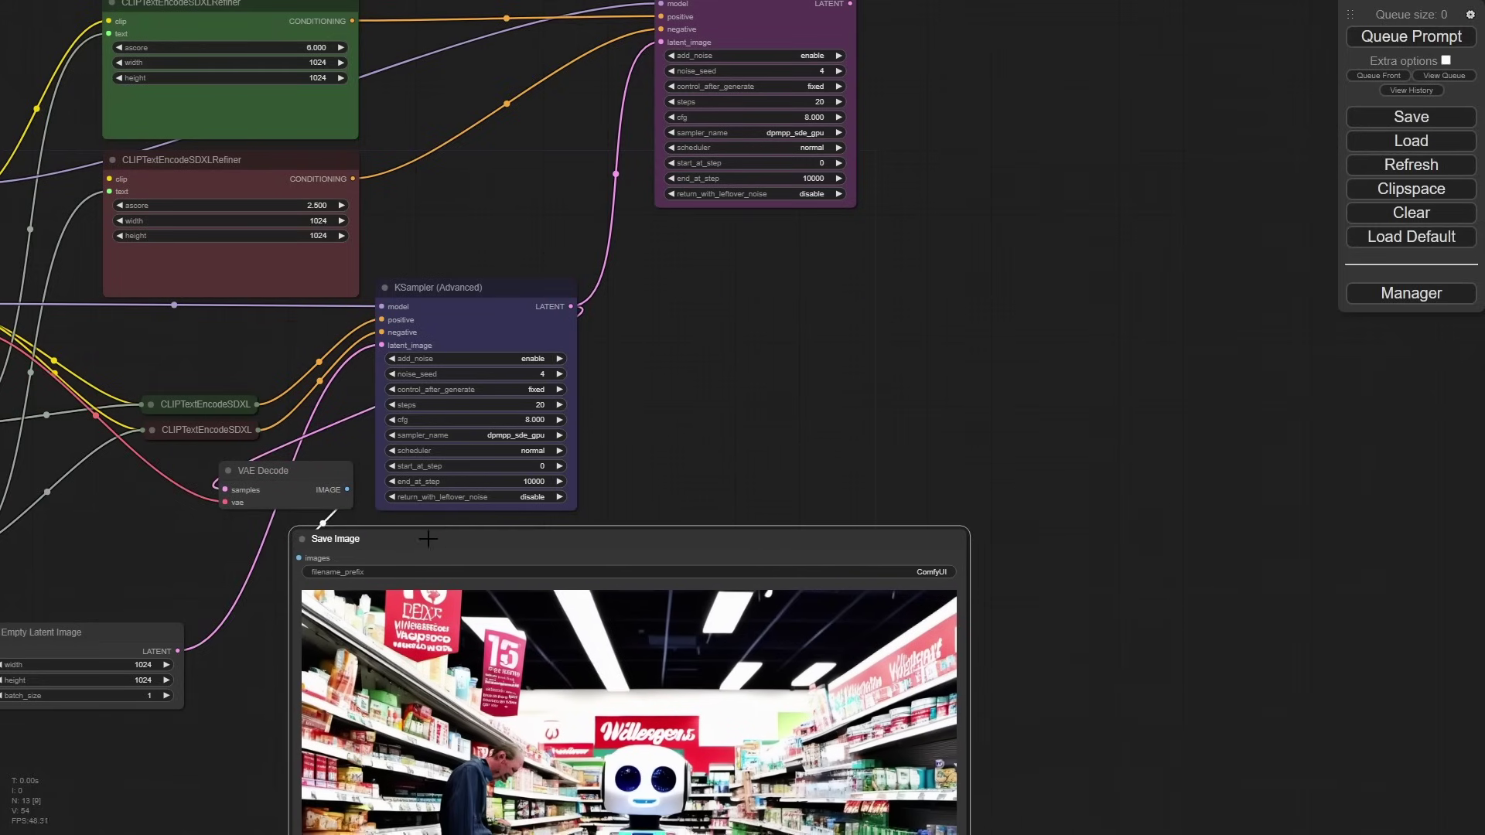
drag(410, 541, 351, 532)
Step: Tint the Save Image node purple
right_click(379, 534)
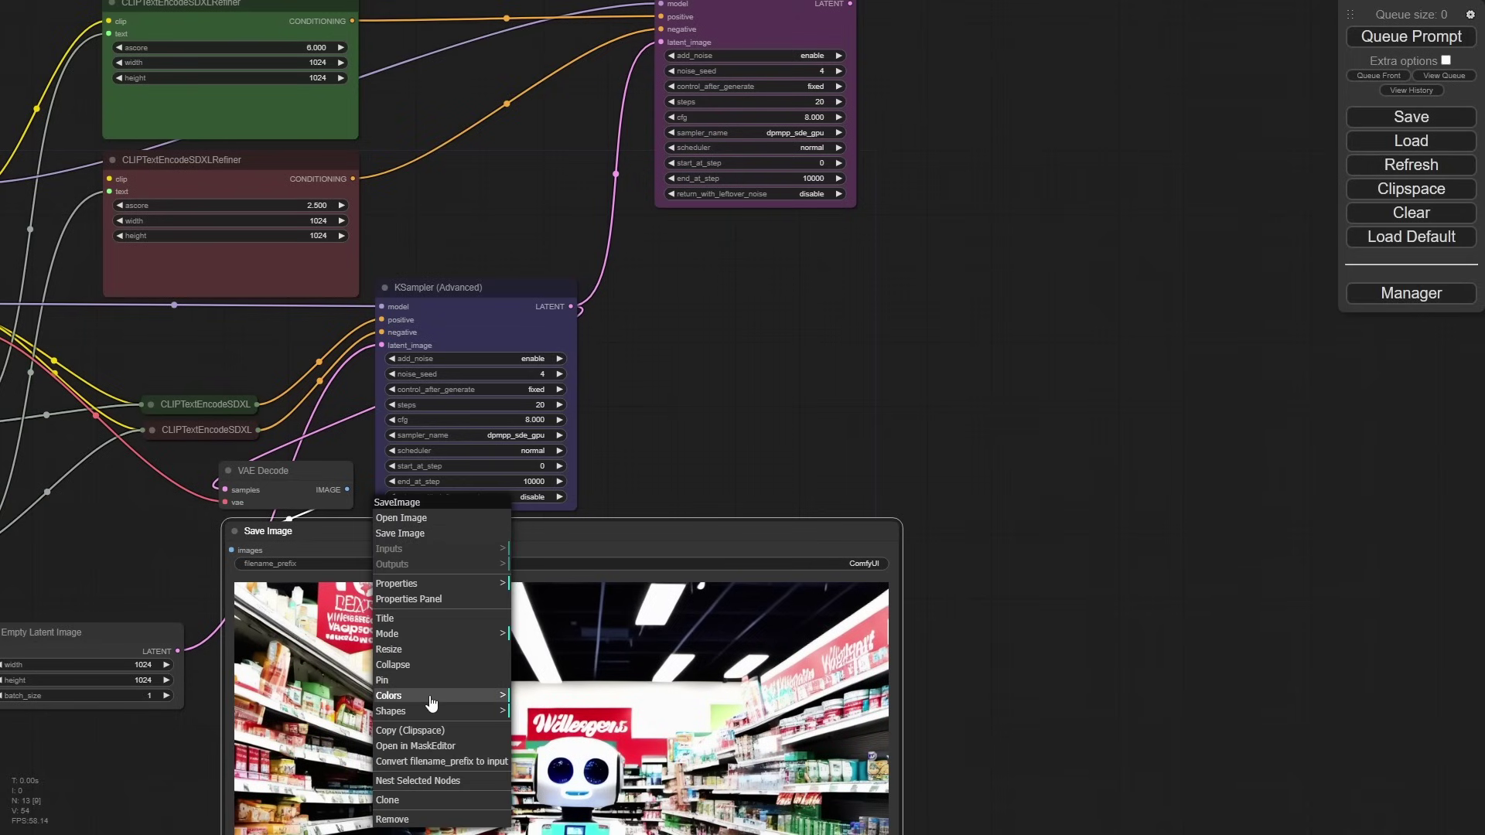
mouse_move(431, 702)
click(551, 747)
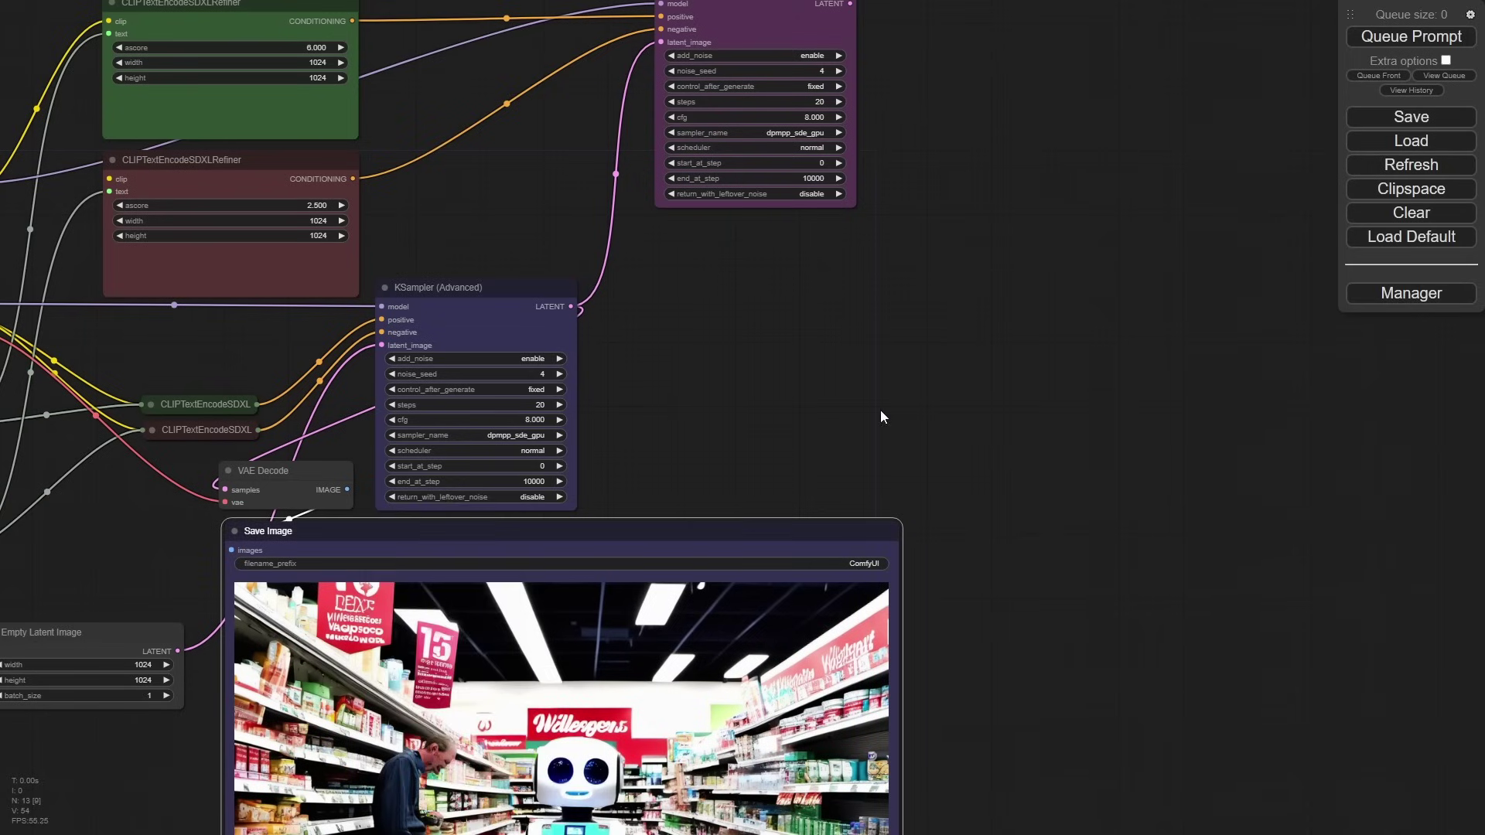
Step: Place a copy of VAE Decode beside the refiner KSampler
scroll(881, 410, down, 1)
drag(925, 411, 825, 457)
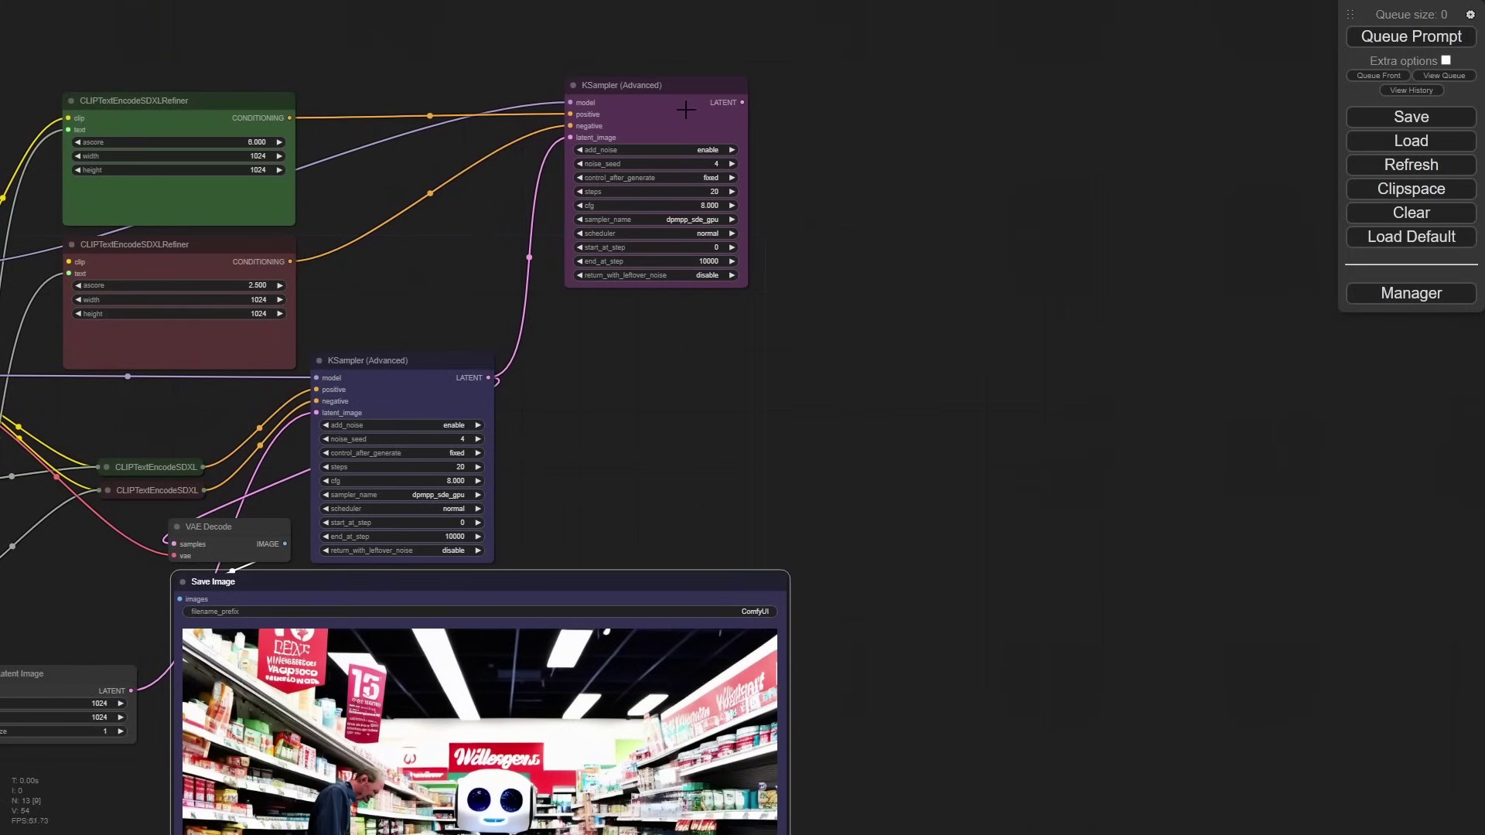
drag(246, 531, 897, 308)
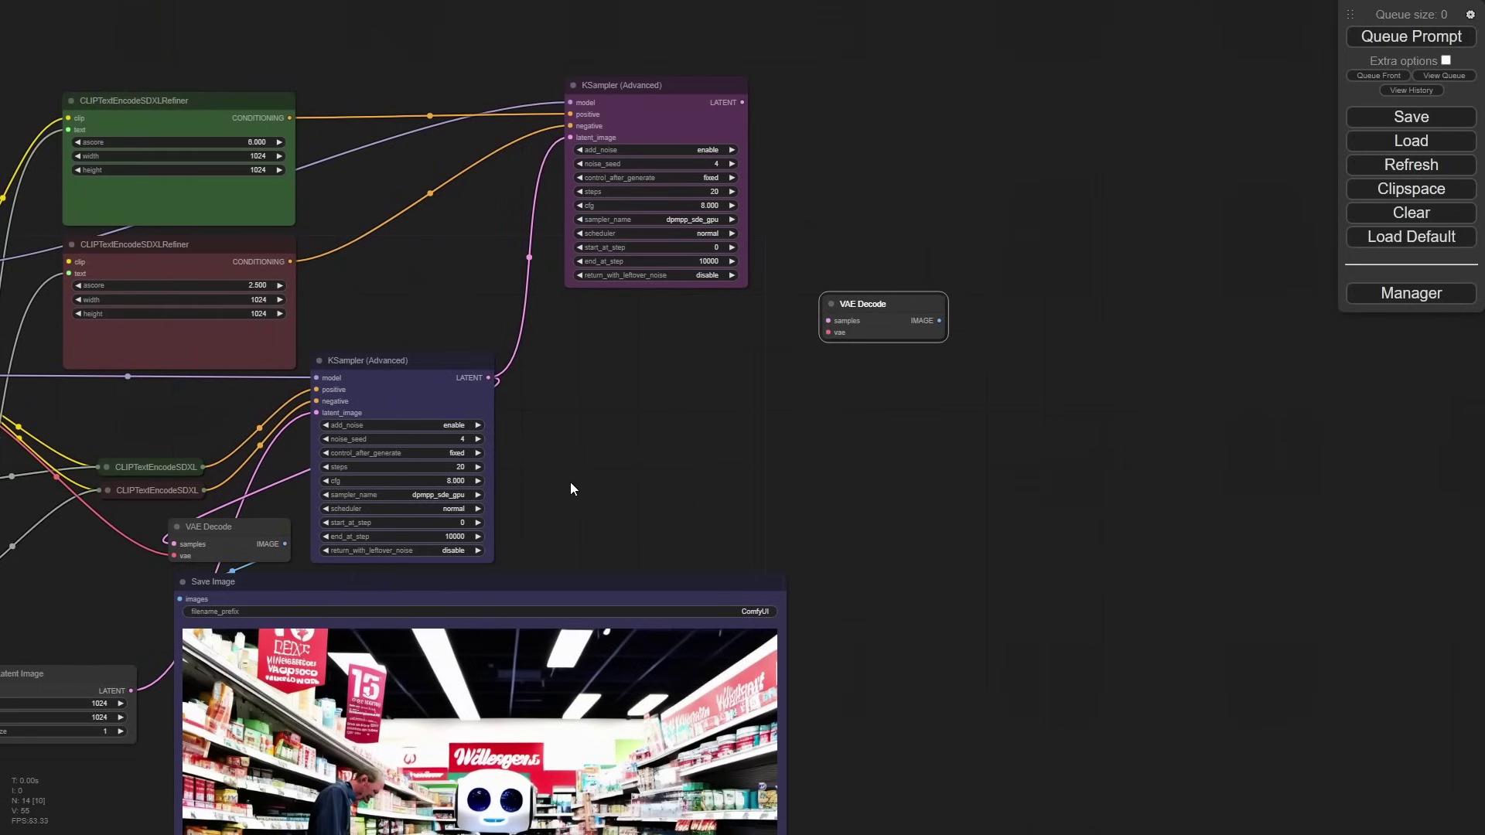
Step: Place a copy of Save Image off to the right
drag(581, 505, 640, 382)
drag(603, 463, 1269, 364)
drag(348, 449, 299, 500)
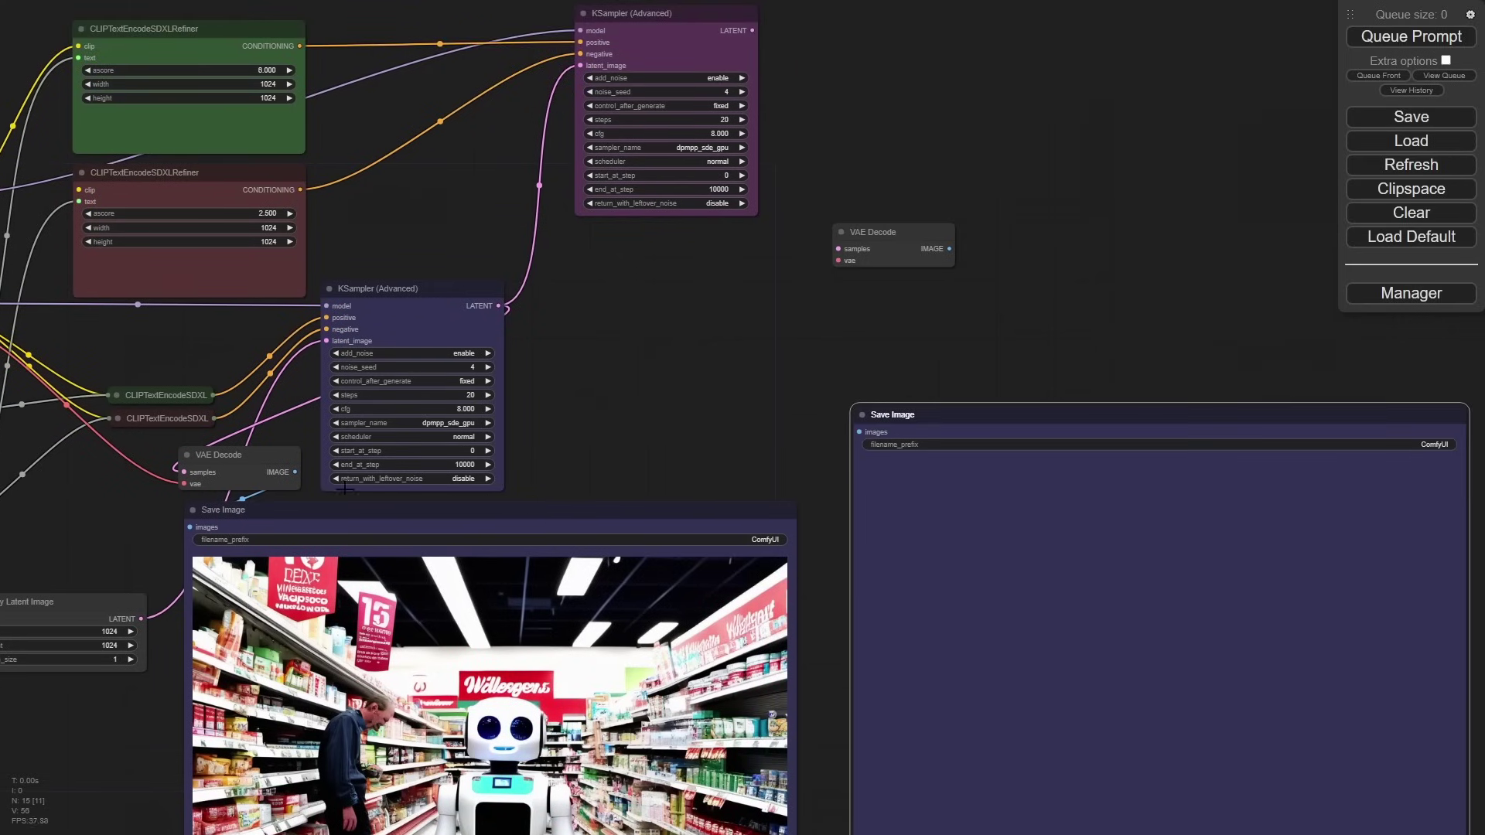
Step: Replace the original Save Image with a blue Preview Image fed by VAE Decode's IMAGE
click(271, 512)
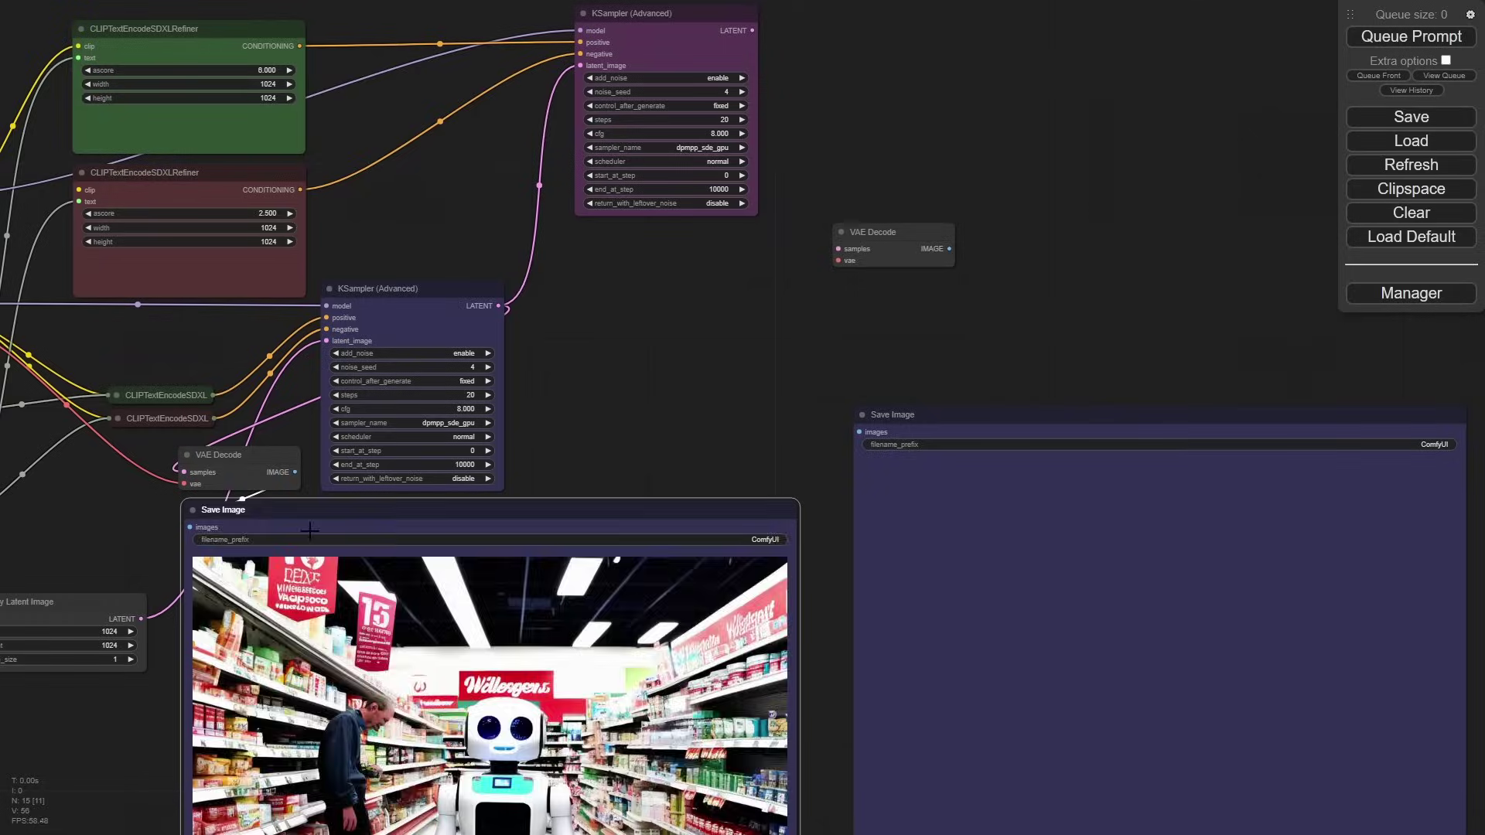
key(Delete)
drag(298, 472, 373, 527)
click(356, 659)
right_click(384, 527)
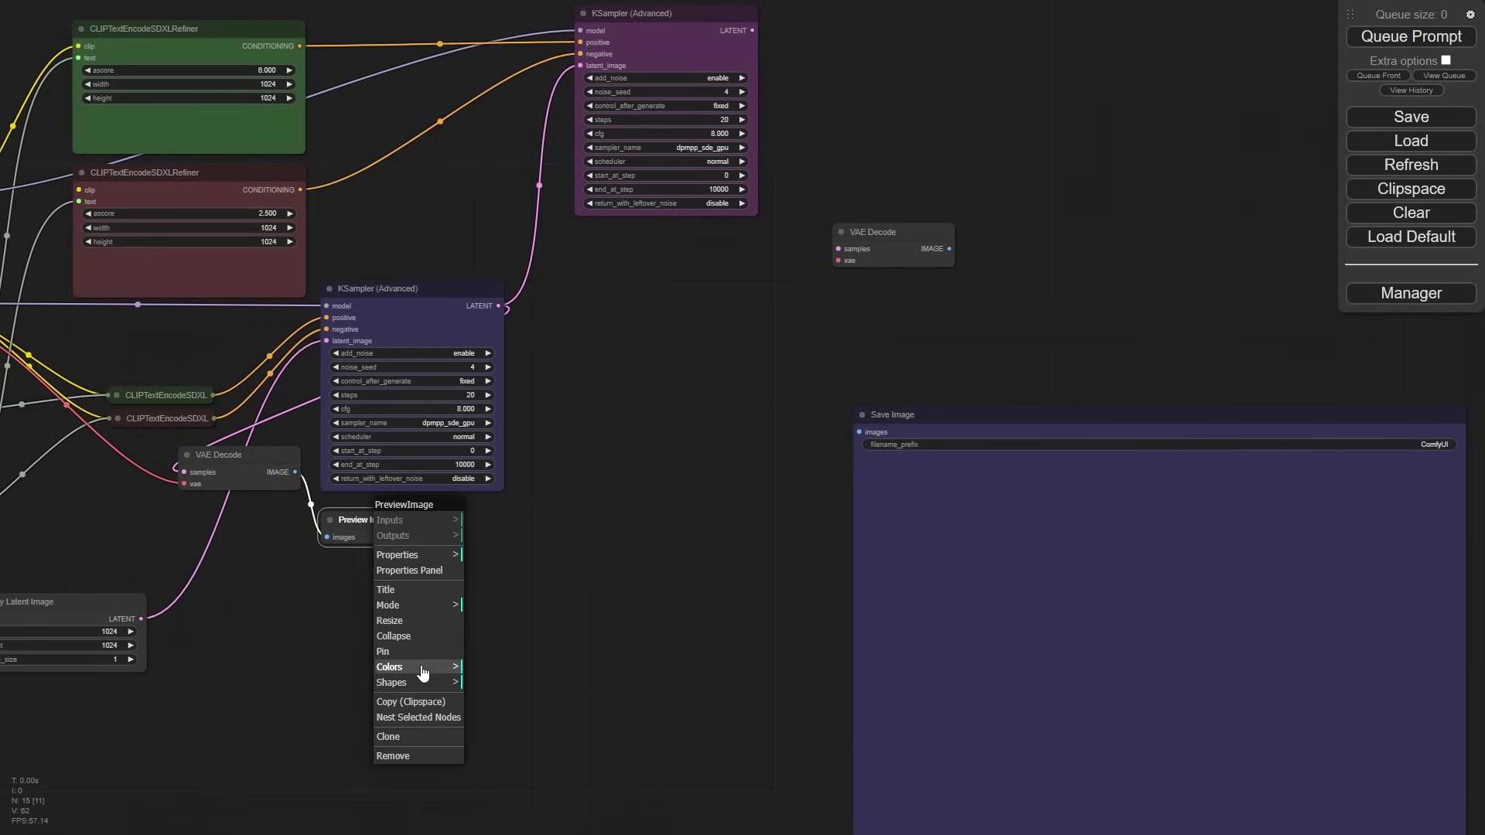
mouse_move(421, 668)
click(487, 728)
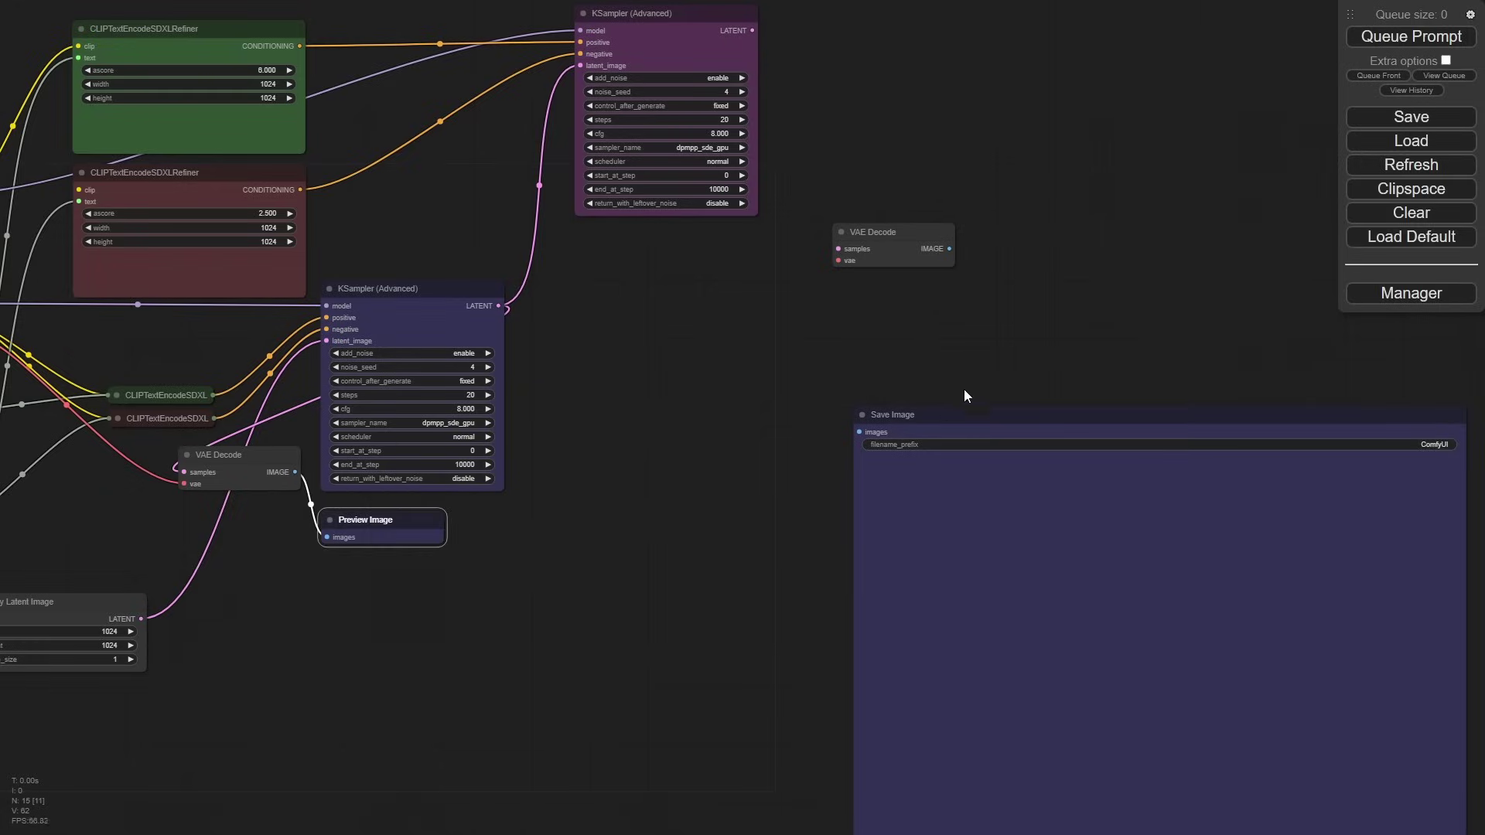
drag(965, 387, 741, 399)
Step: Tint the Save Image copy purple
right_click(776, 402)
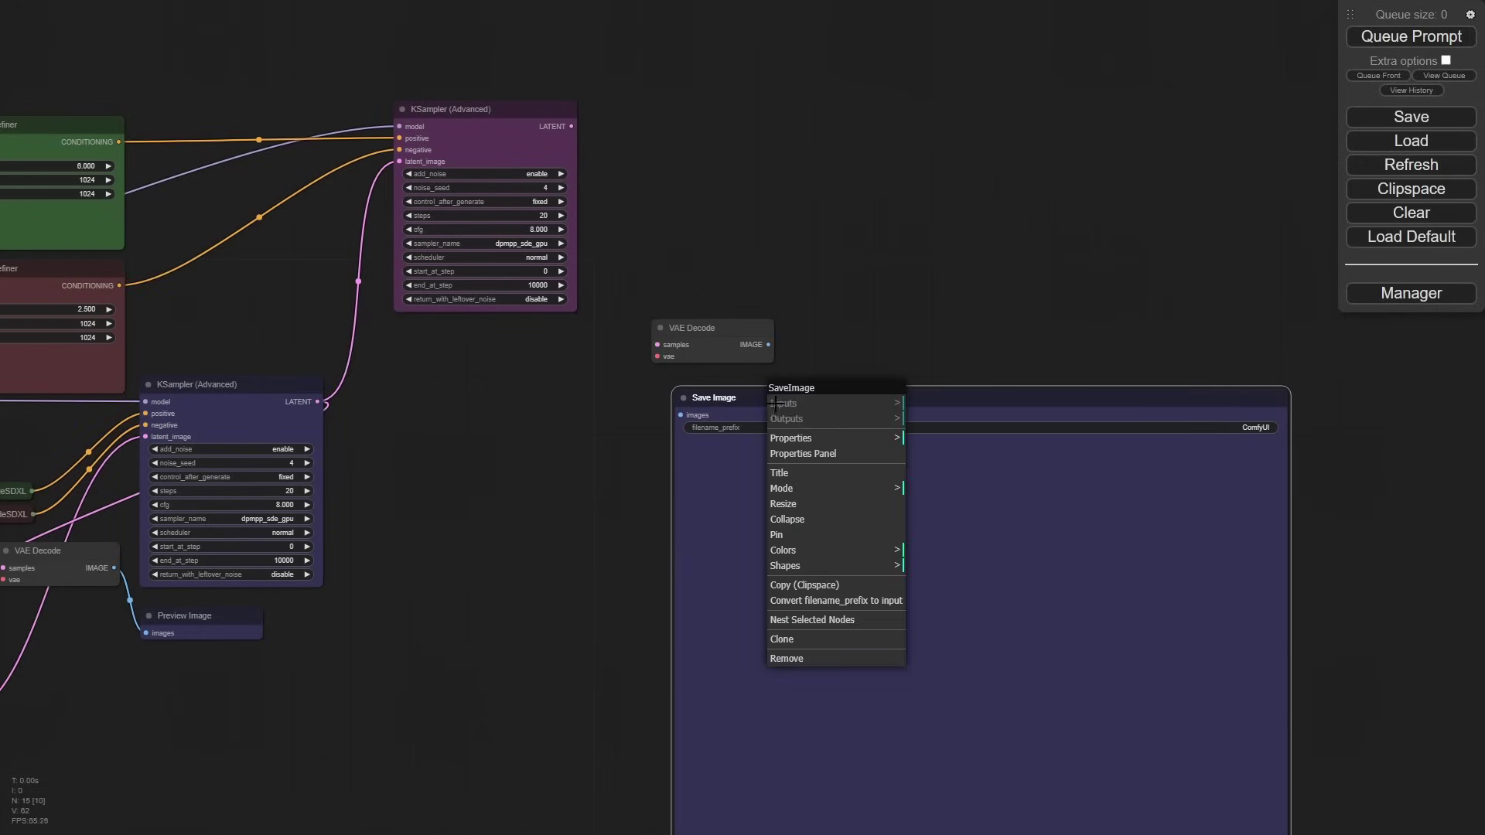
click(829, 555)
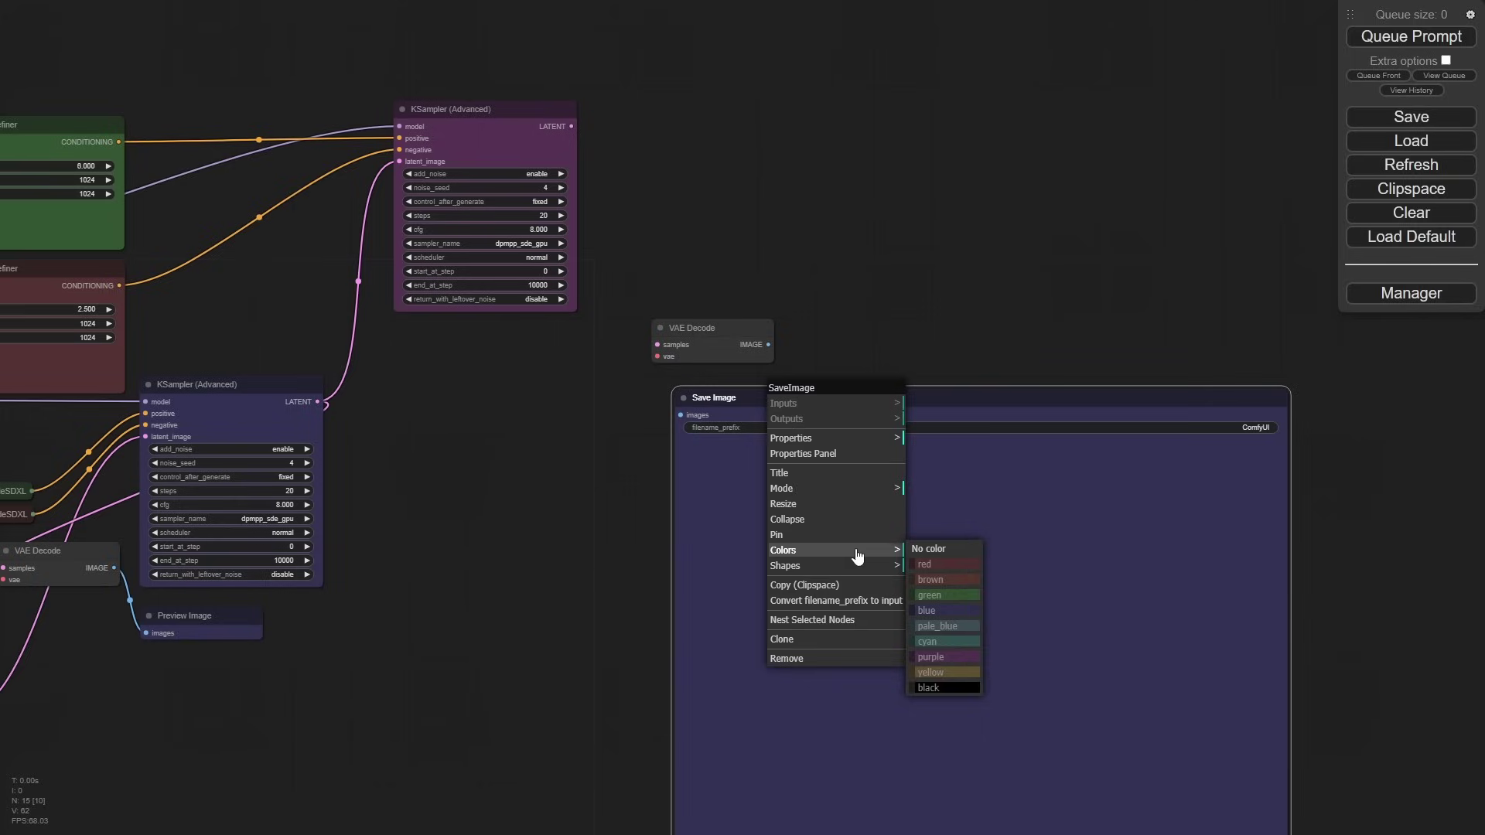
click(934, 661)
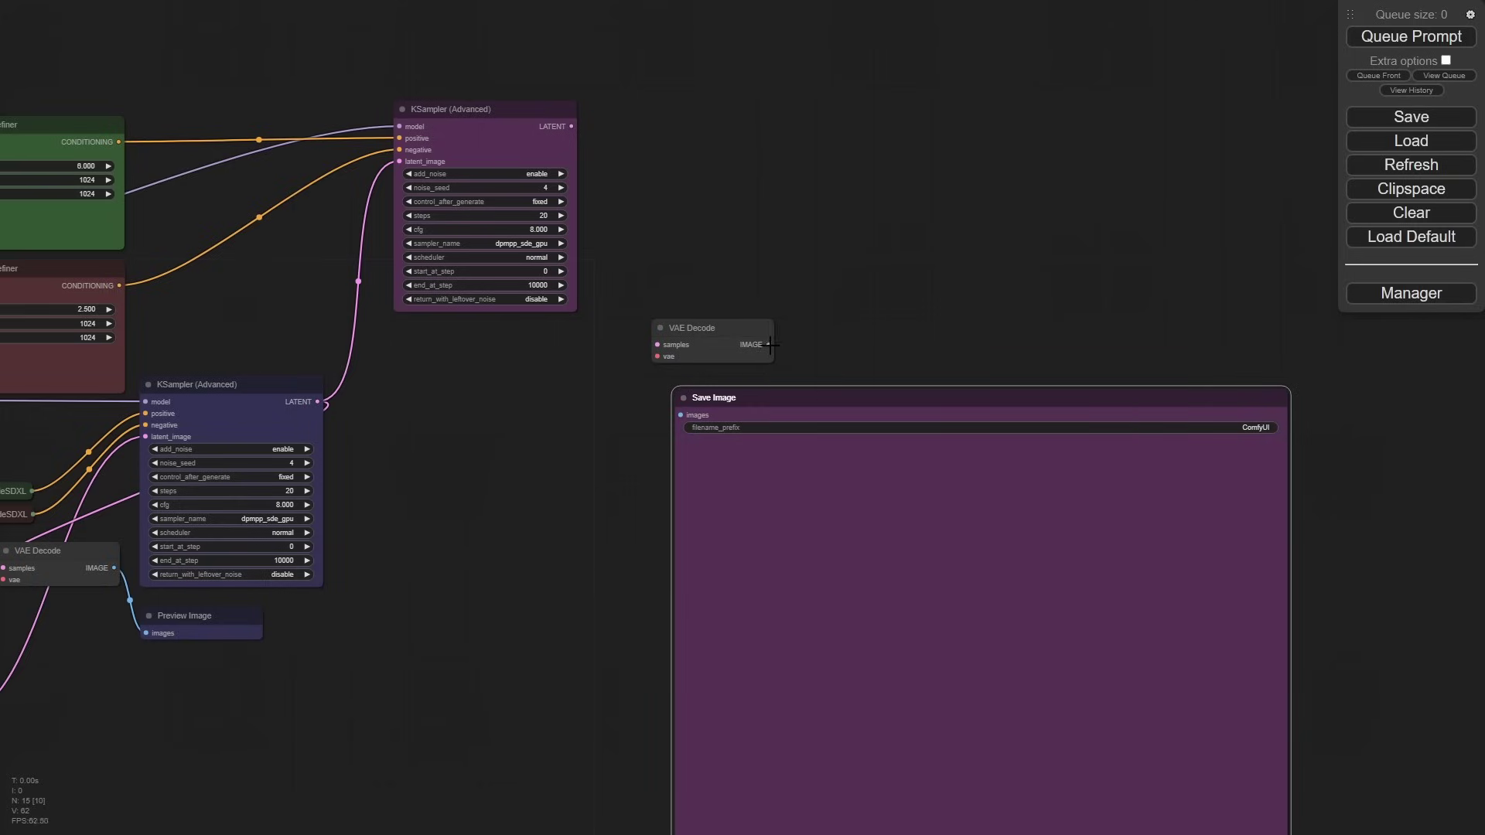
Step: Wire the new VAE Decode: upper KSampler latent and refiner VAE in, image to Save Image
drag(771, 345, 682, 415)
drag(700, 327, 571, 127)
drag(524, 421, 886, 488)
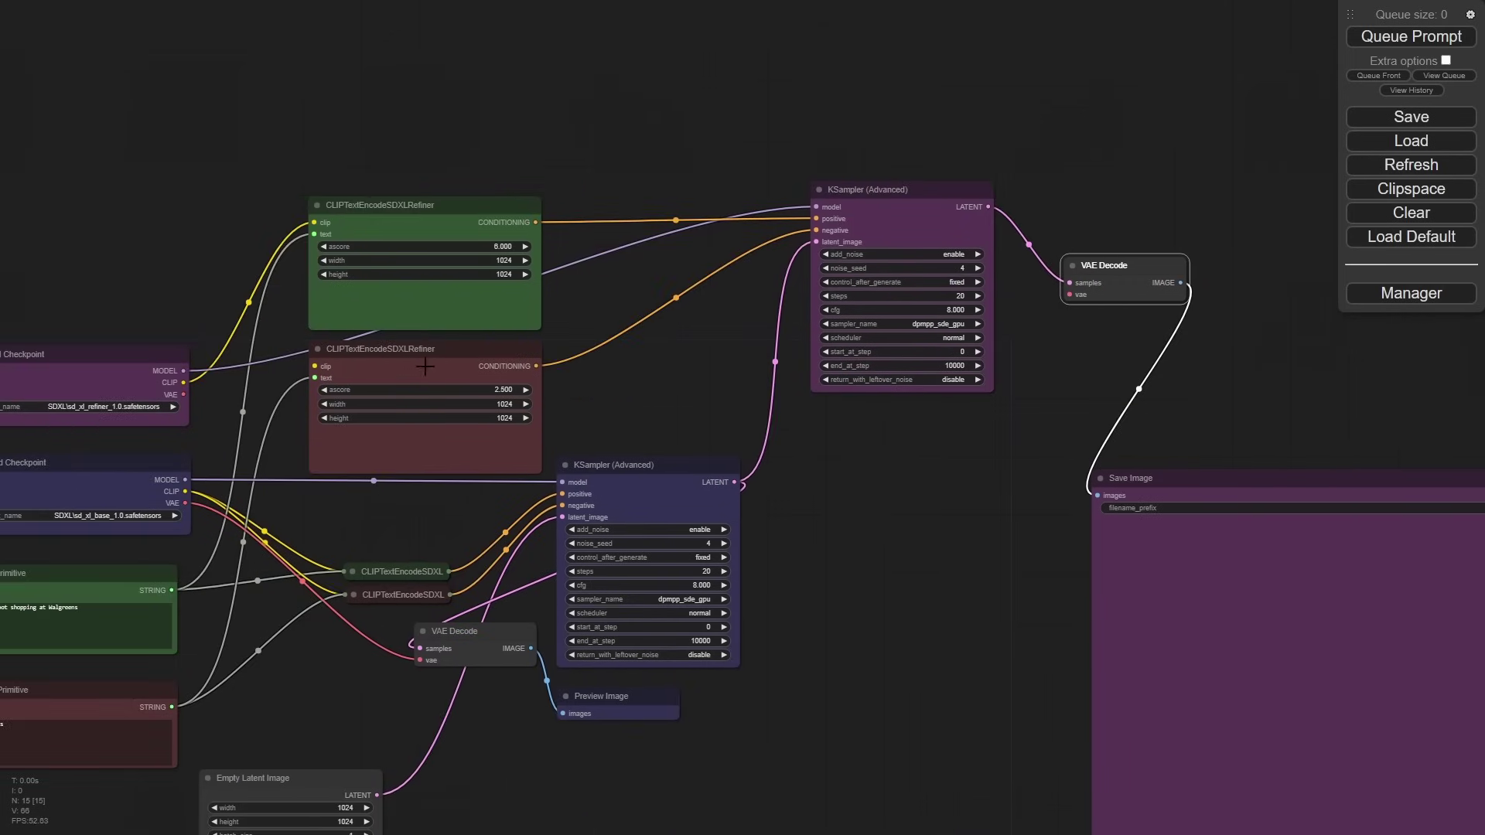
drag(299, 330, 335, 308)
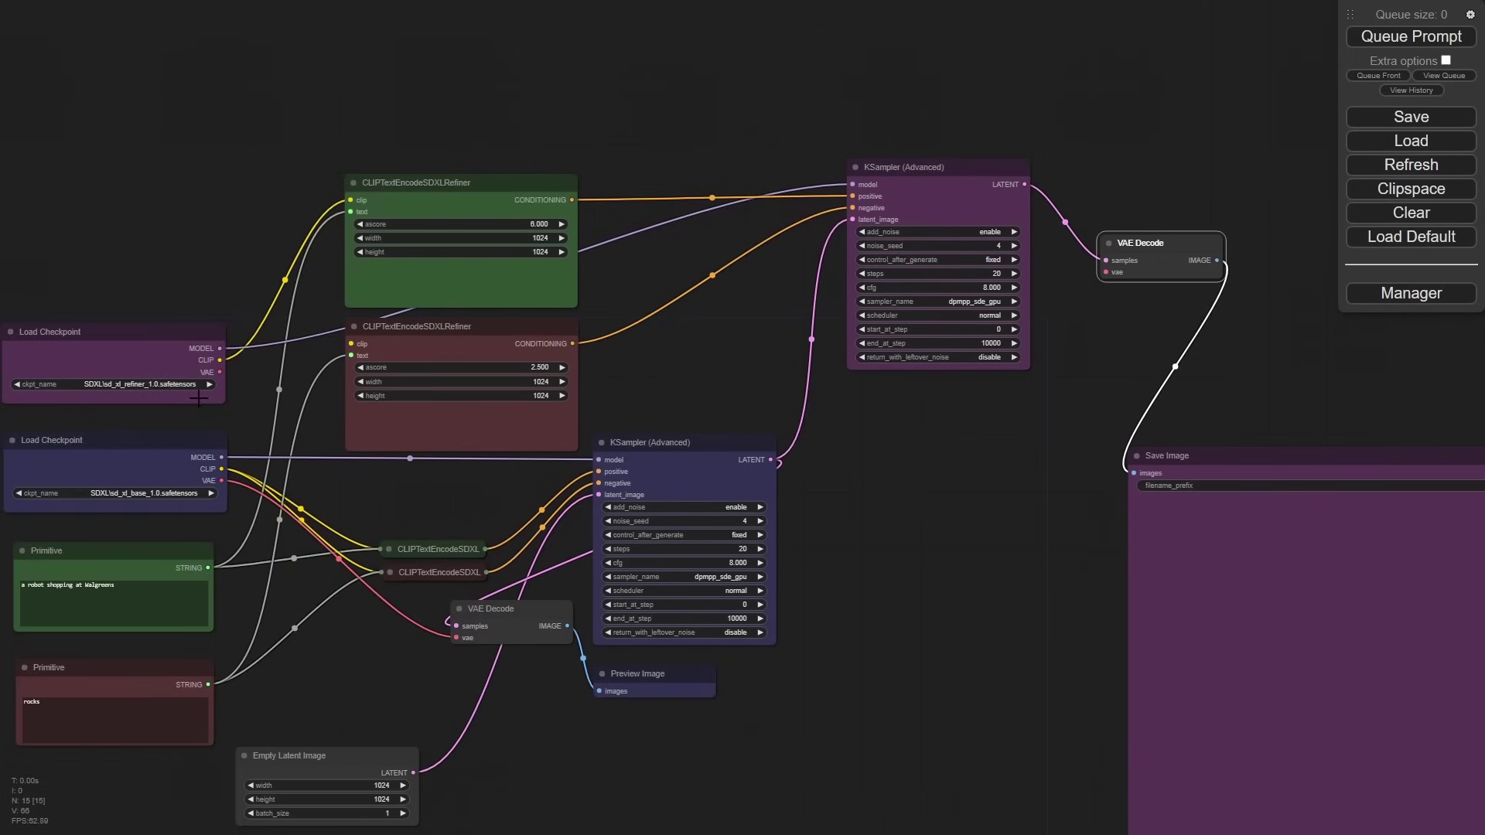
drag(213, 372, 1104, 271)
Step: Line up the base and refiner KSamplers side by side with Save Image below
drag(1189, 458, 908, 390)
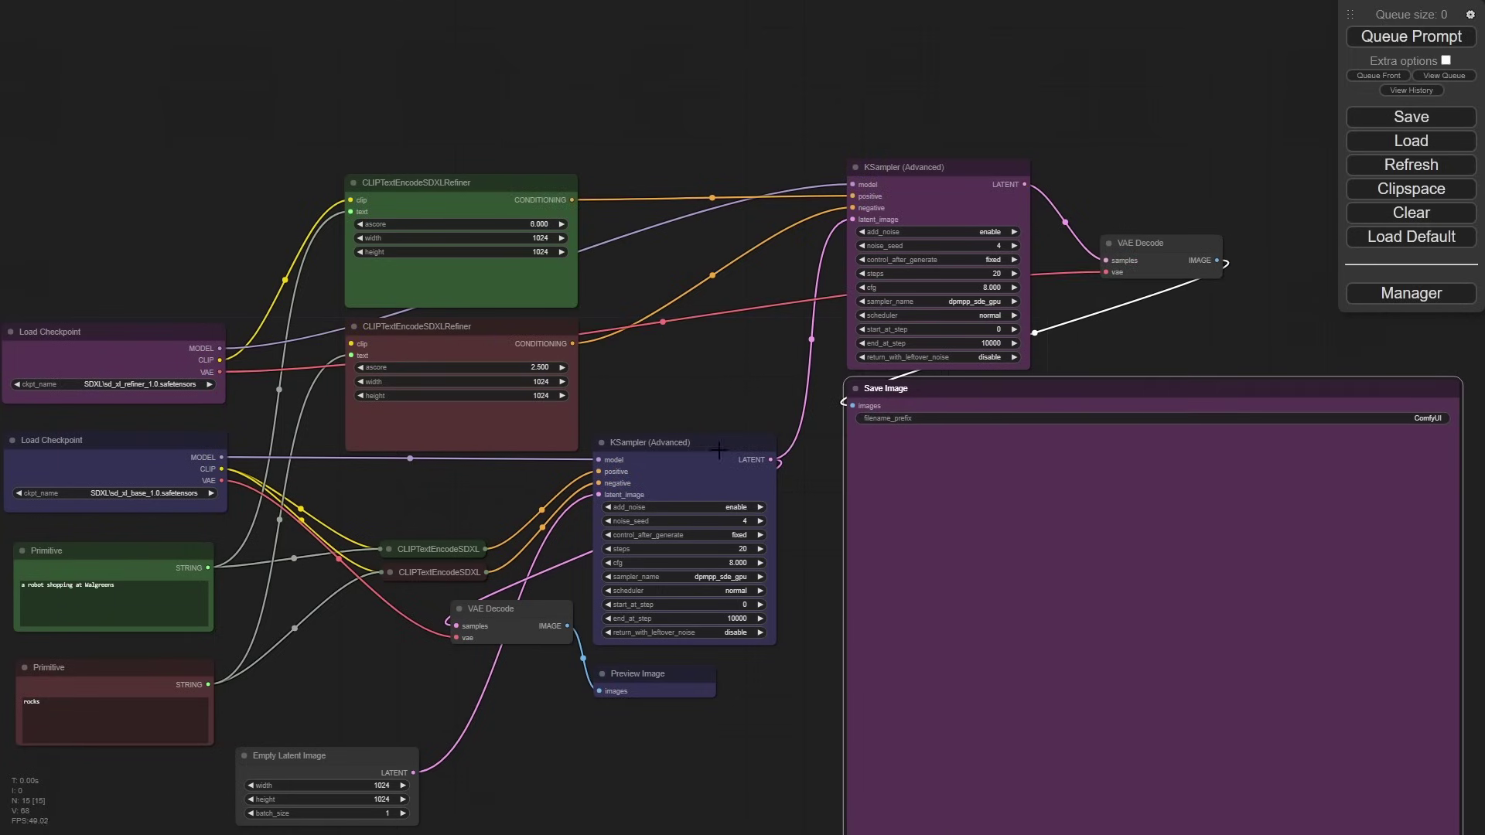
drag(717, 447, 784, 175)
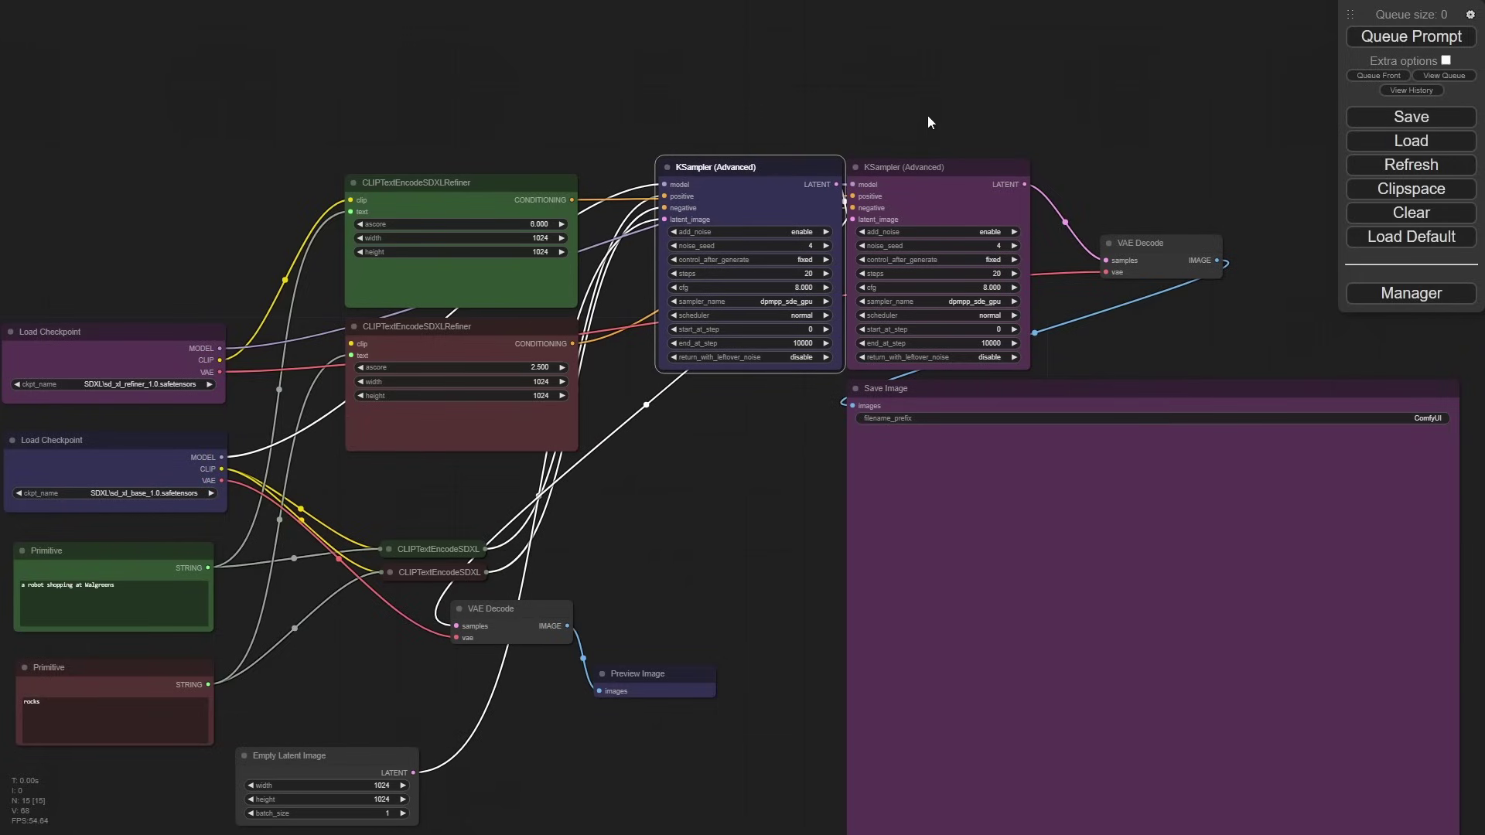
scroll(928, 113, up, 9)
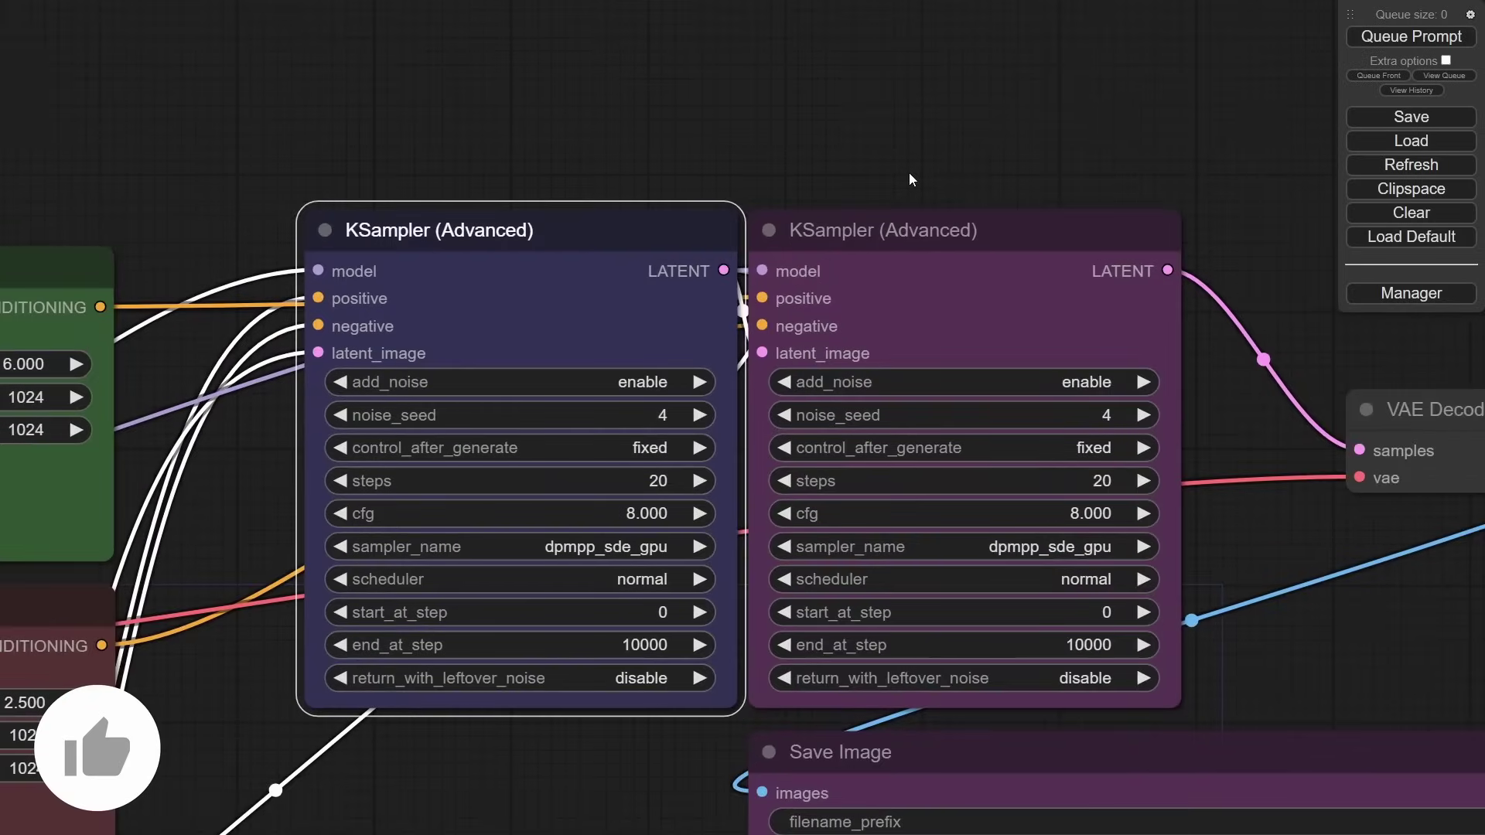
drag(418, 832, 380, 760)
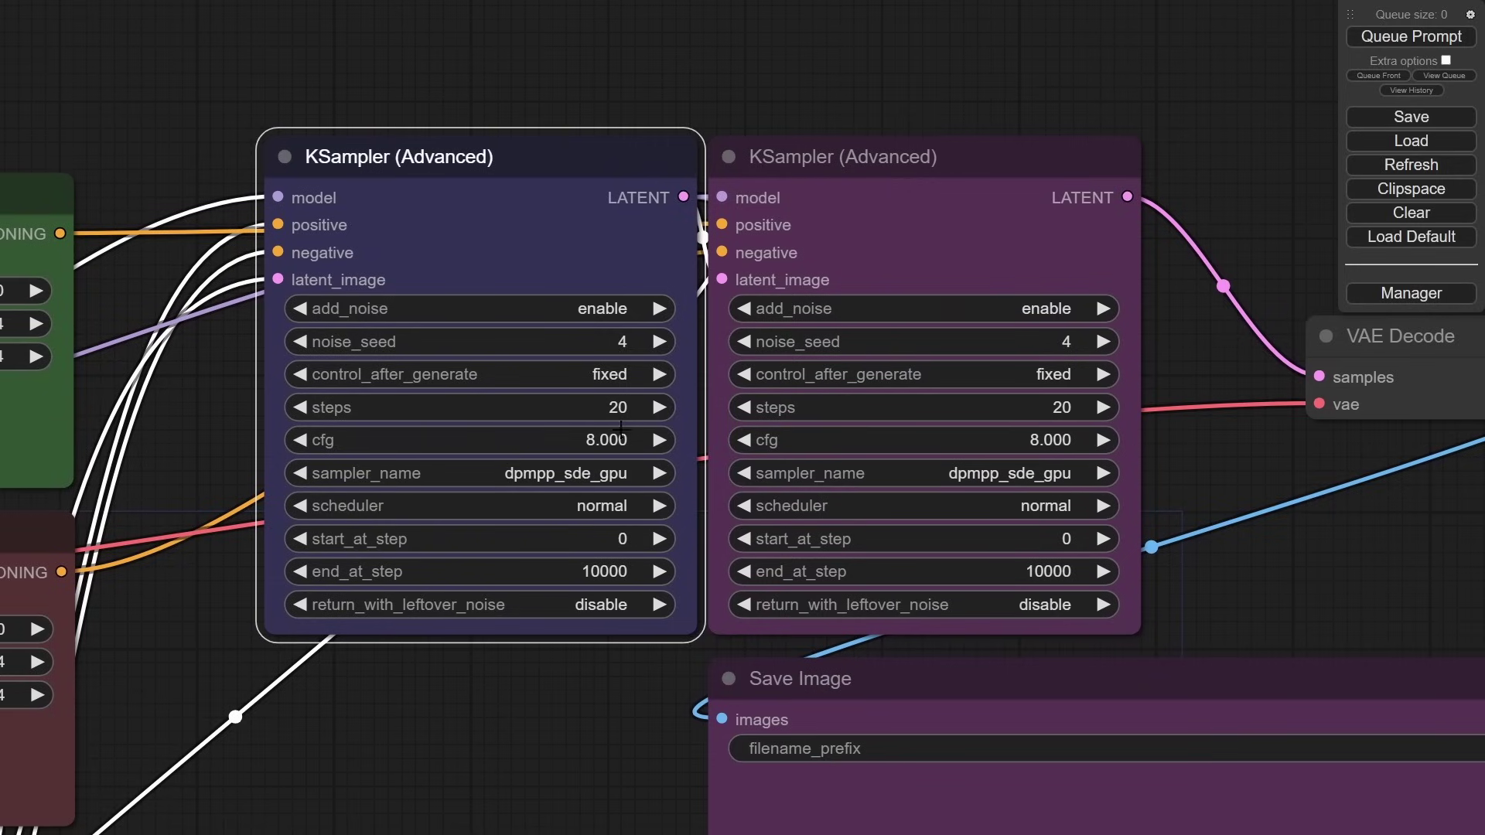
Step: Set the base KSampler to 12 steps with return_with_leftover_noise enabled
click(603, 605)
click(603, 633)
drag(638, 157, 648, 157)
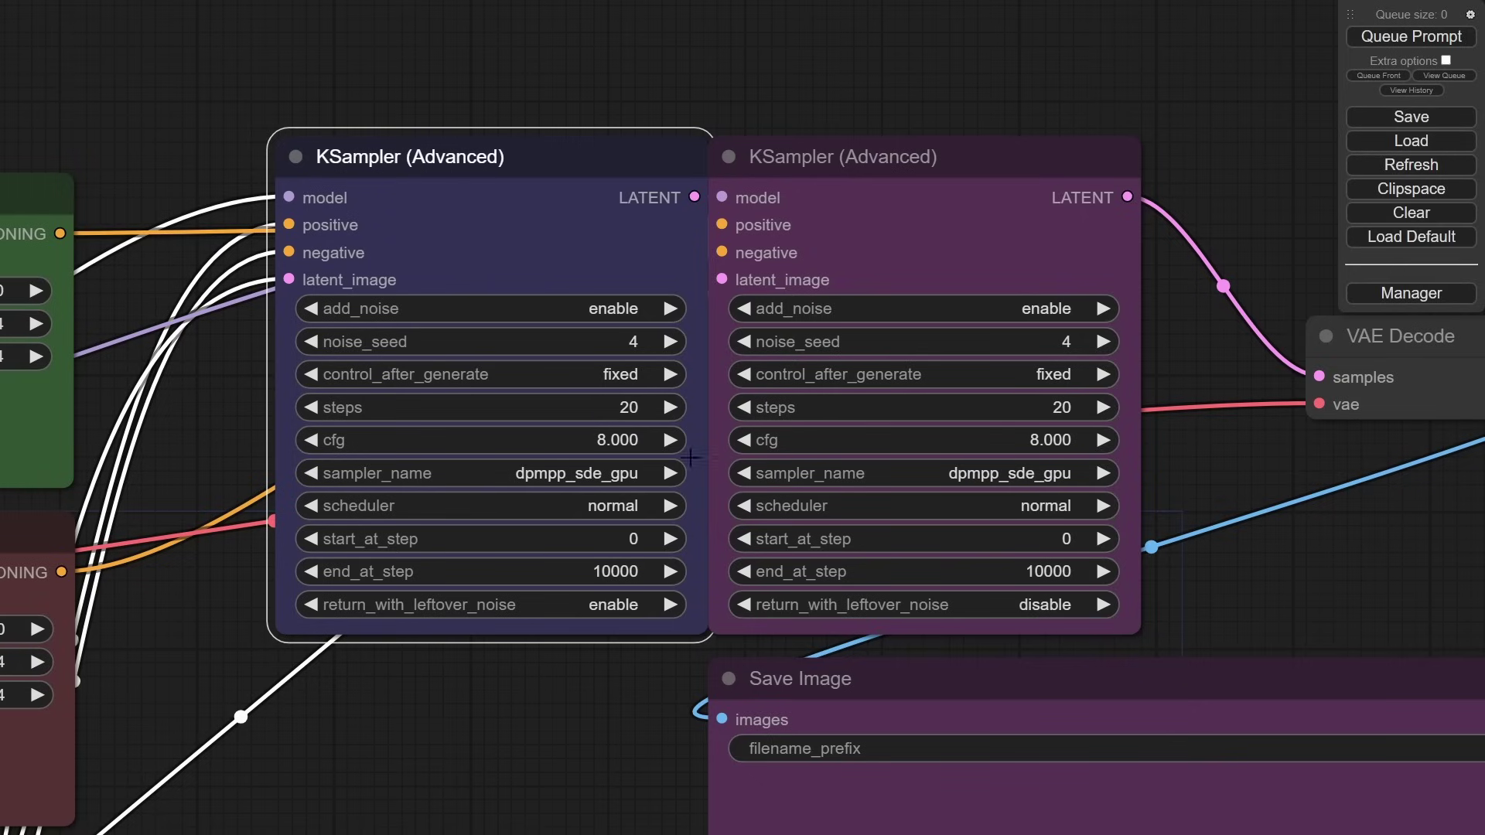
click(603, 407)
drag(641, 404, 580, 405)
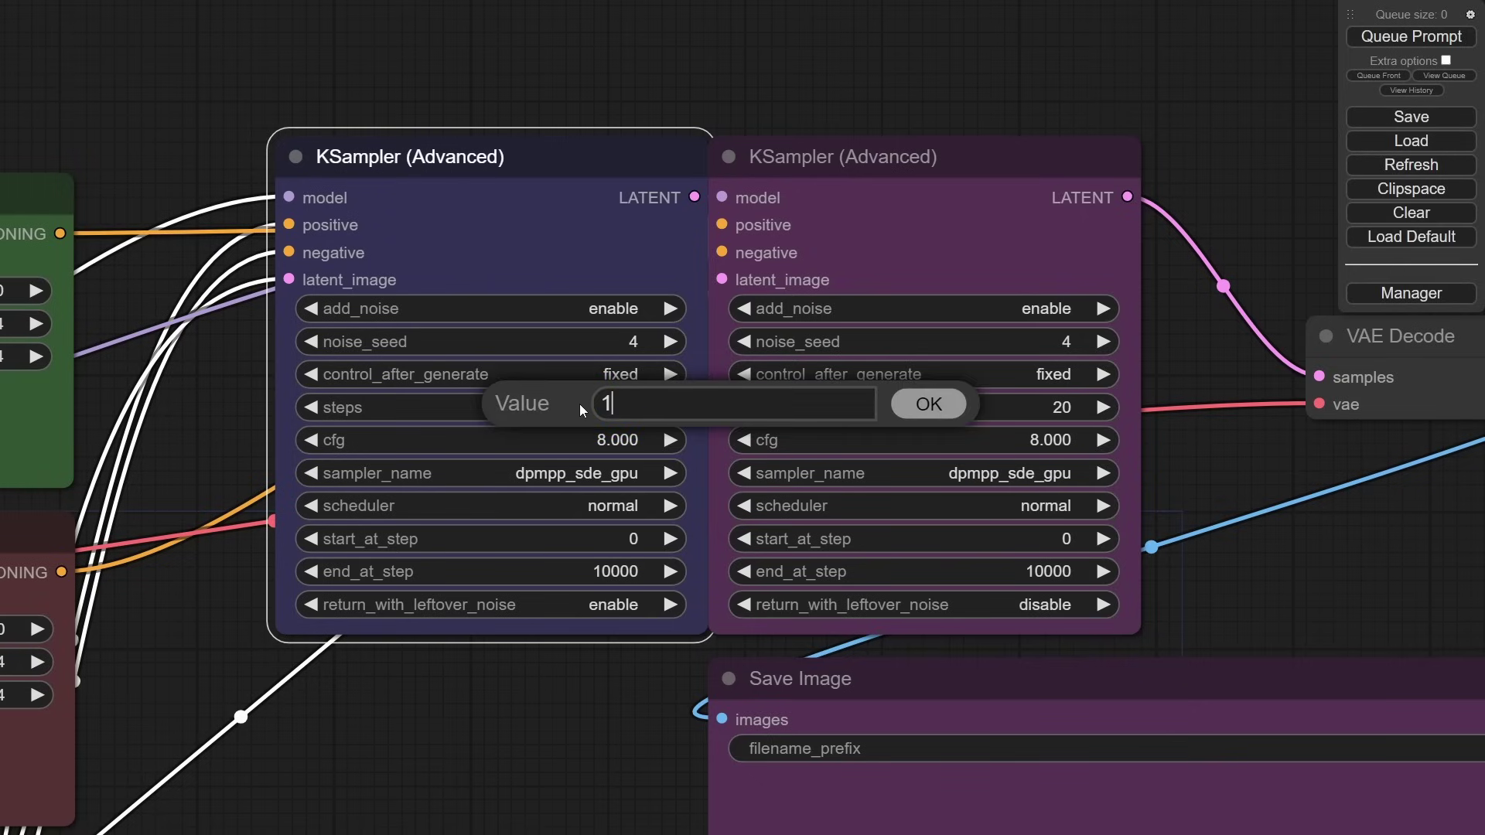
text(12)
key(Return)
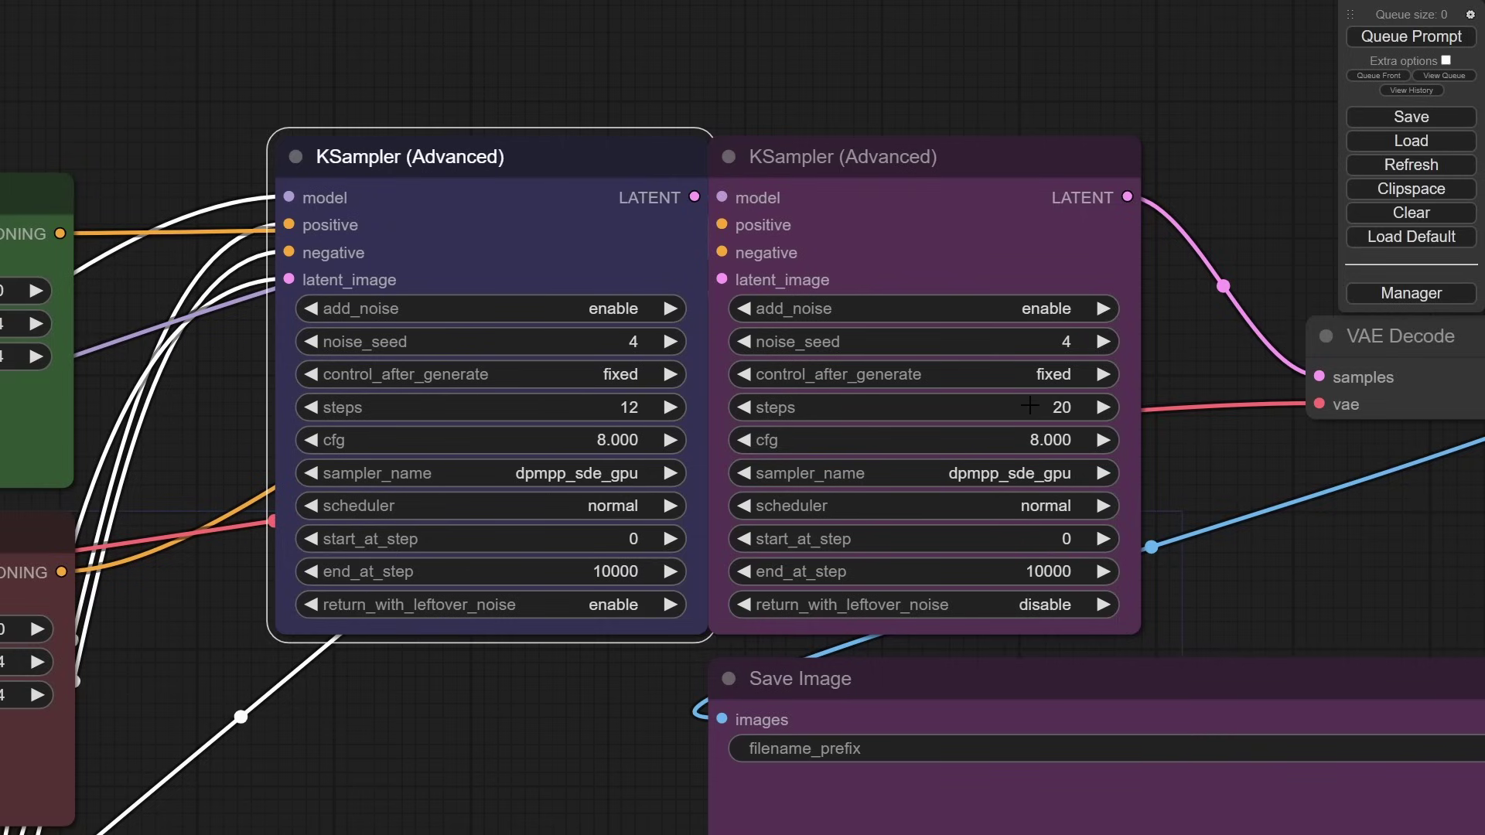
Step: Set the refiner KSampler's start_at_step to 12
click(1052, 539)
drag(1057, 539, 1035, 538)
text(12)
key(Return)
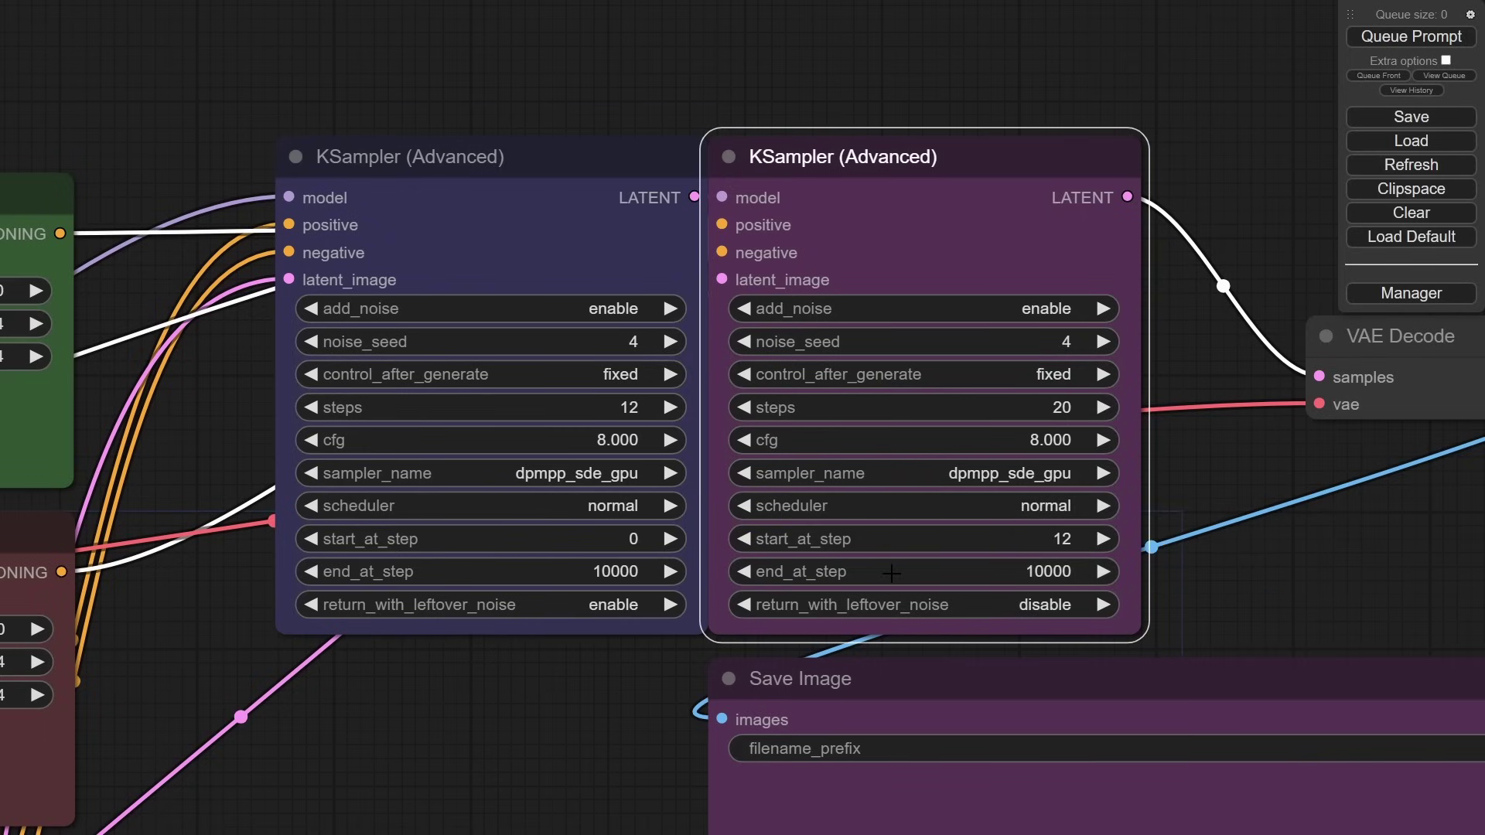
scroll(632, 703, down, 4)
Step: Set the second sampler's steps to 20
scroll(527, 530, down, 3)
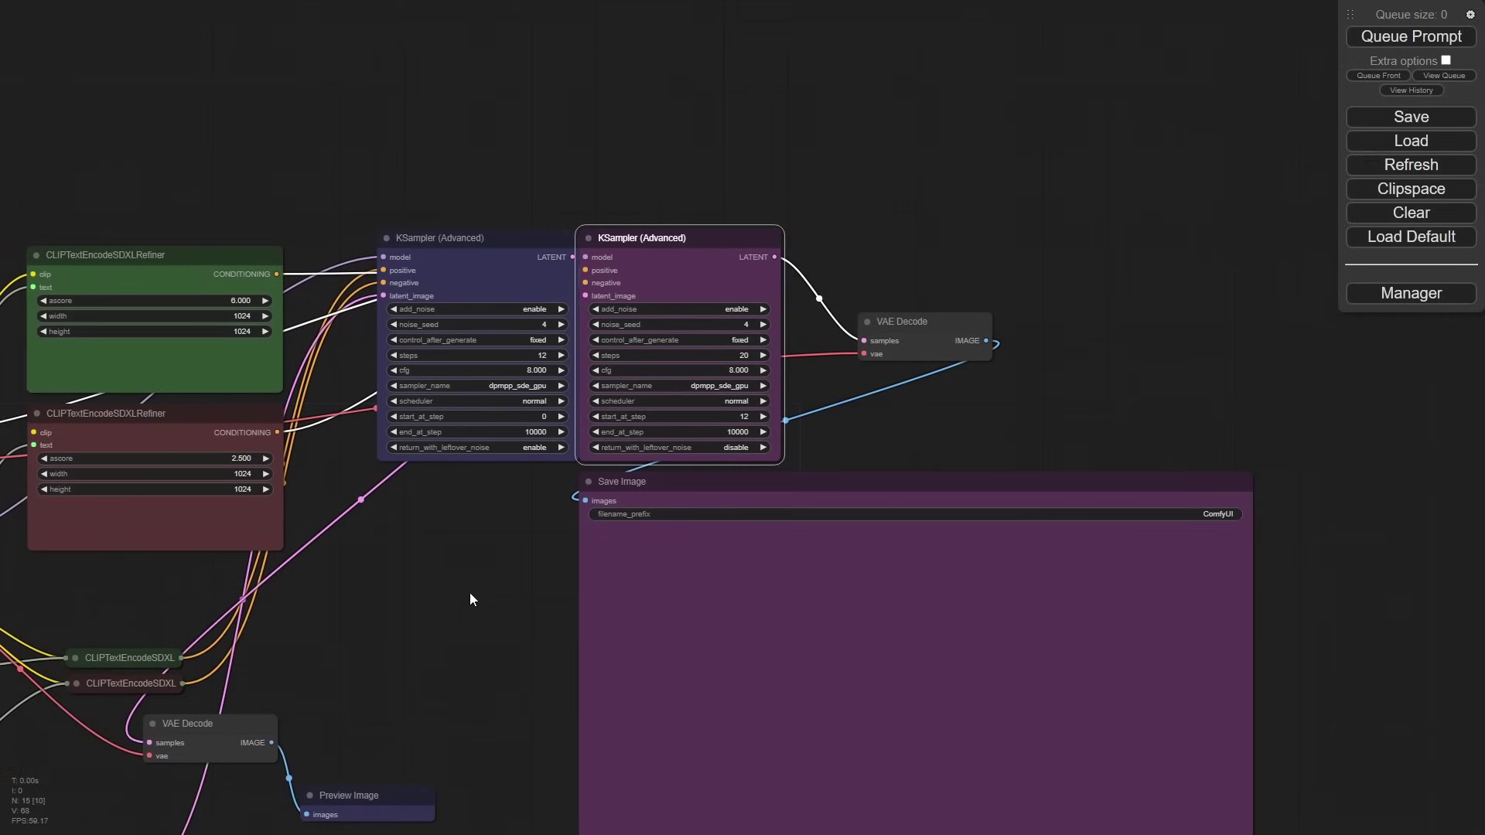
drag(470, 593, 614, 505)
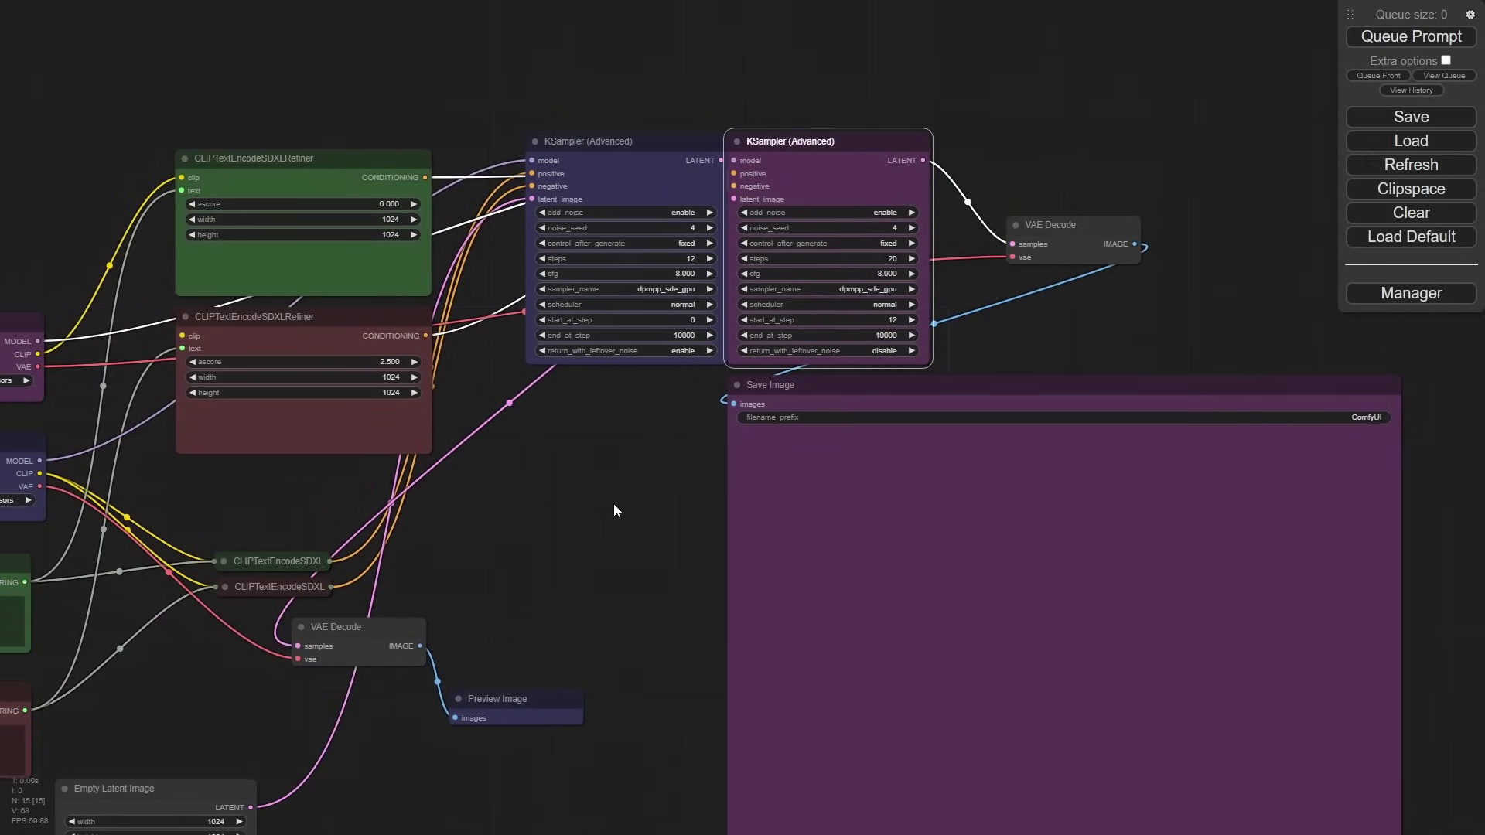
click(654, 146)
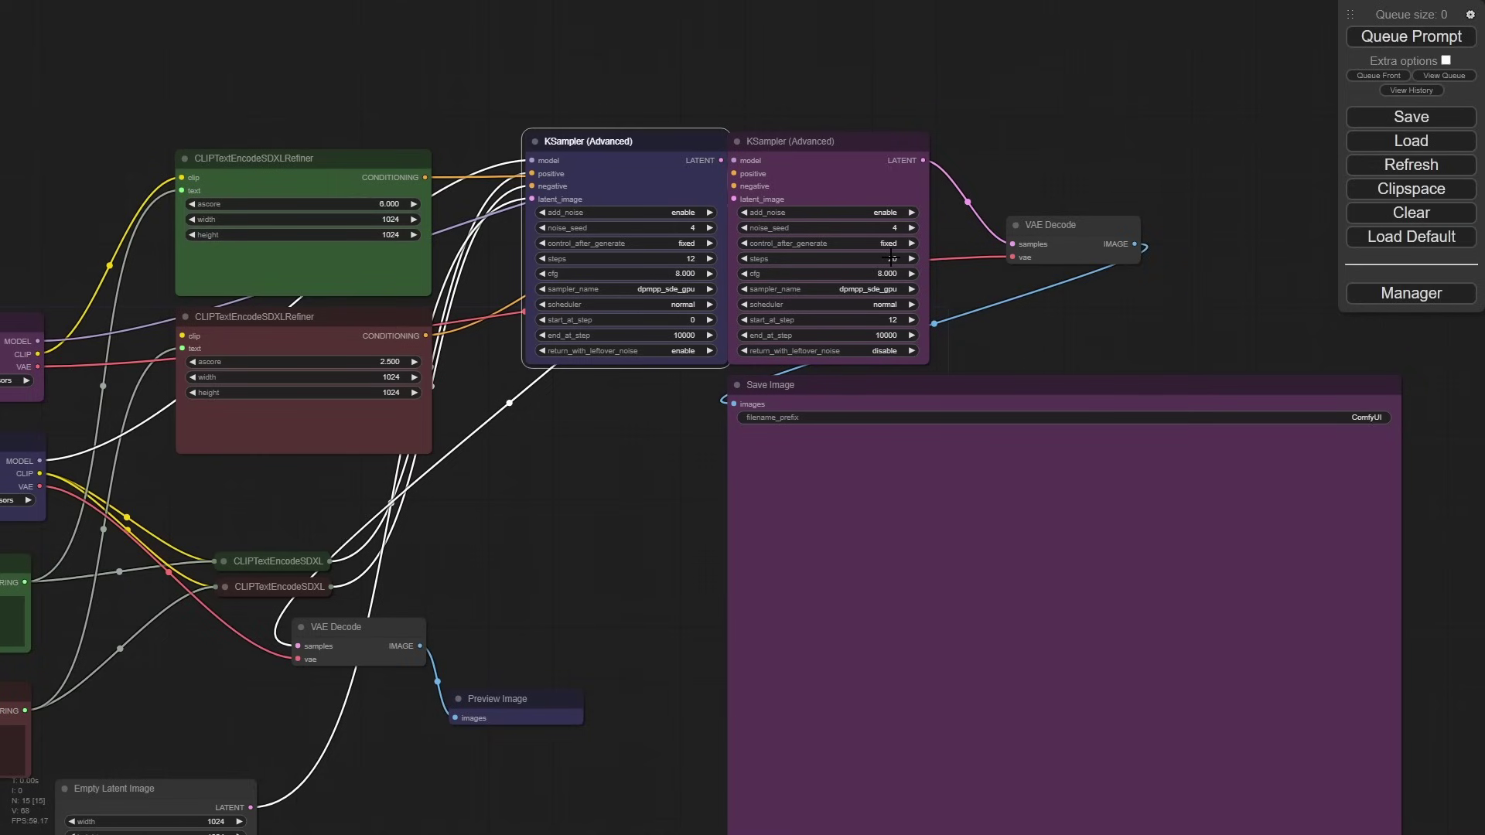
drag(892, 258, 880, 260)
Step: Queue the workflow and enlarge the Preview Image below the samplers to show the robot
click(1411, 42)
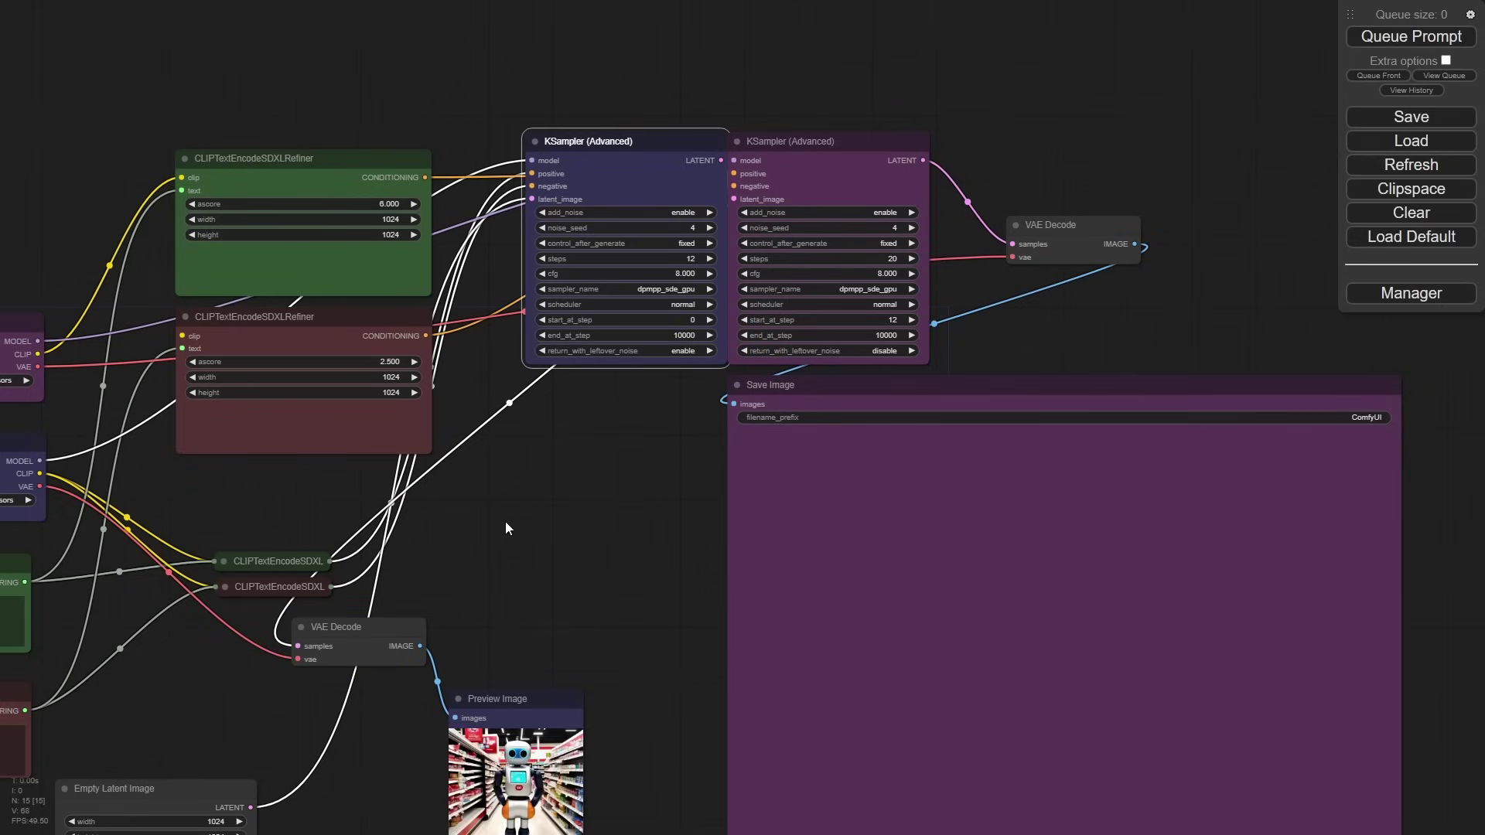
drag(532, 707, 532, 412)
drag(582, 574, 738, 792)
drag(1044, 314, 1131, 263)
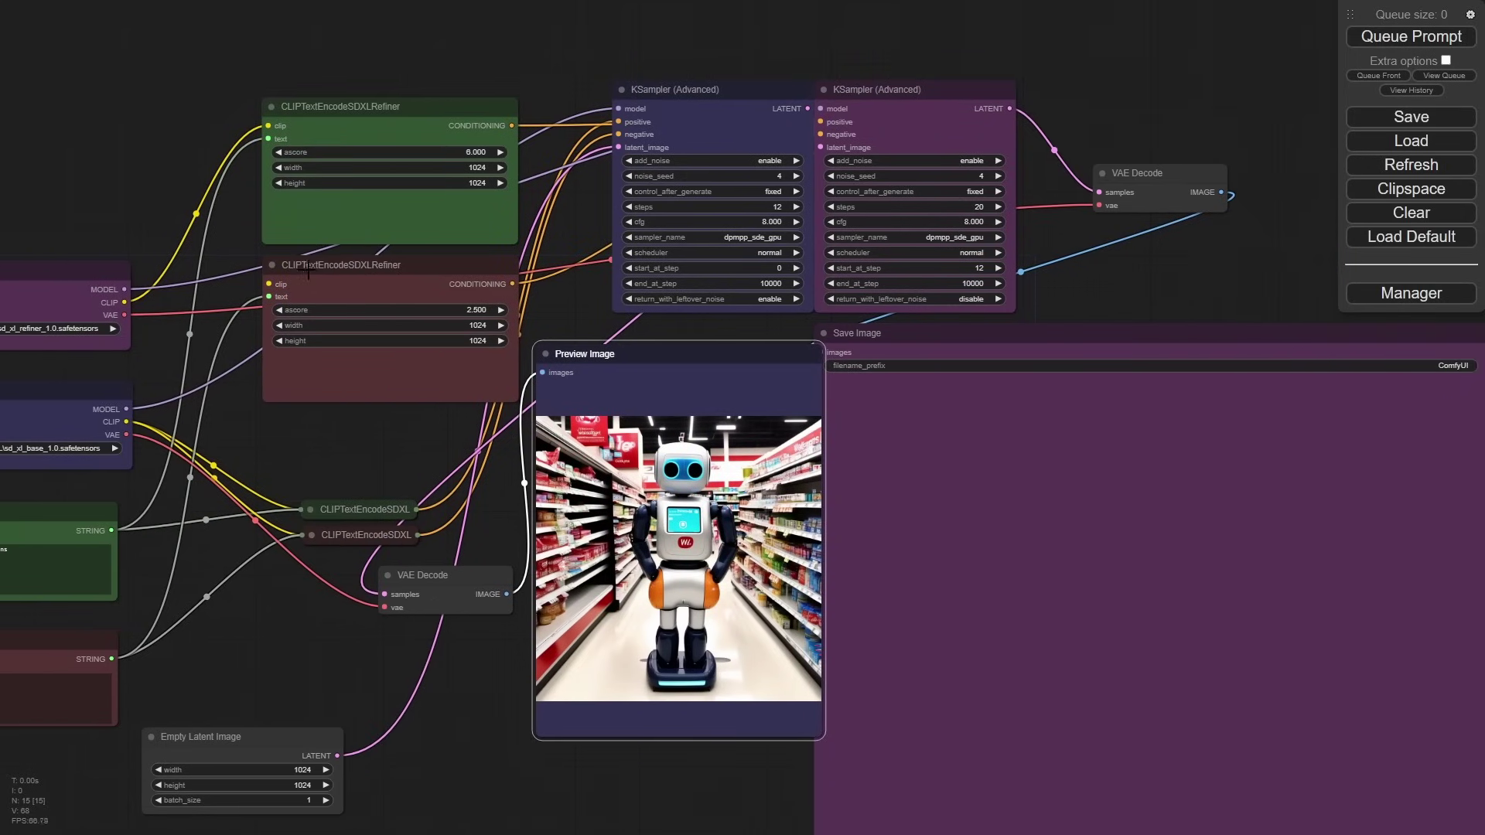
Step: Feed the refiner checkpoint's CLIP into the lower refiner text-encode node's clip input, then queue a run
drag(309, 273, 312, 275)
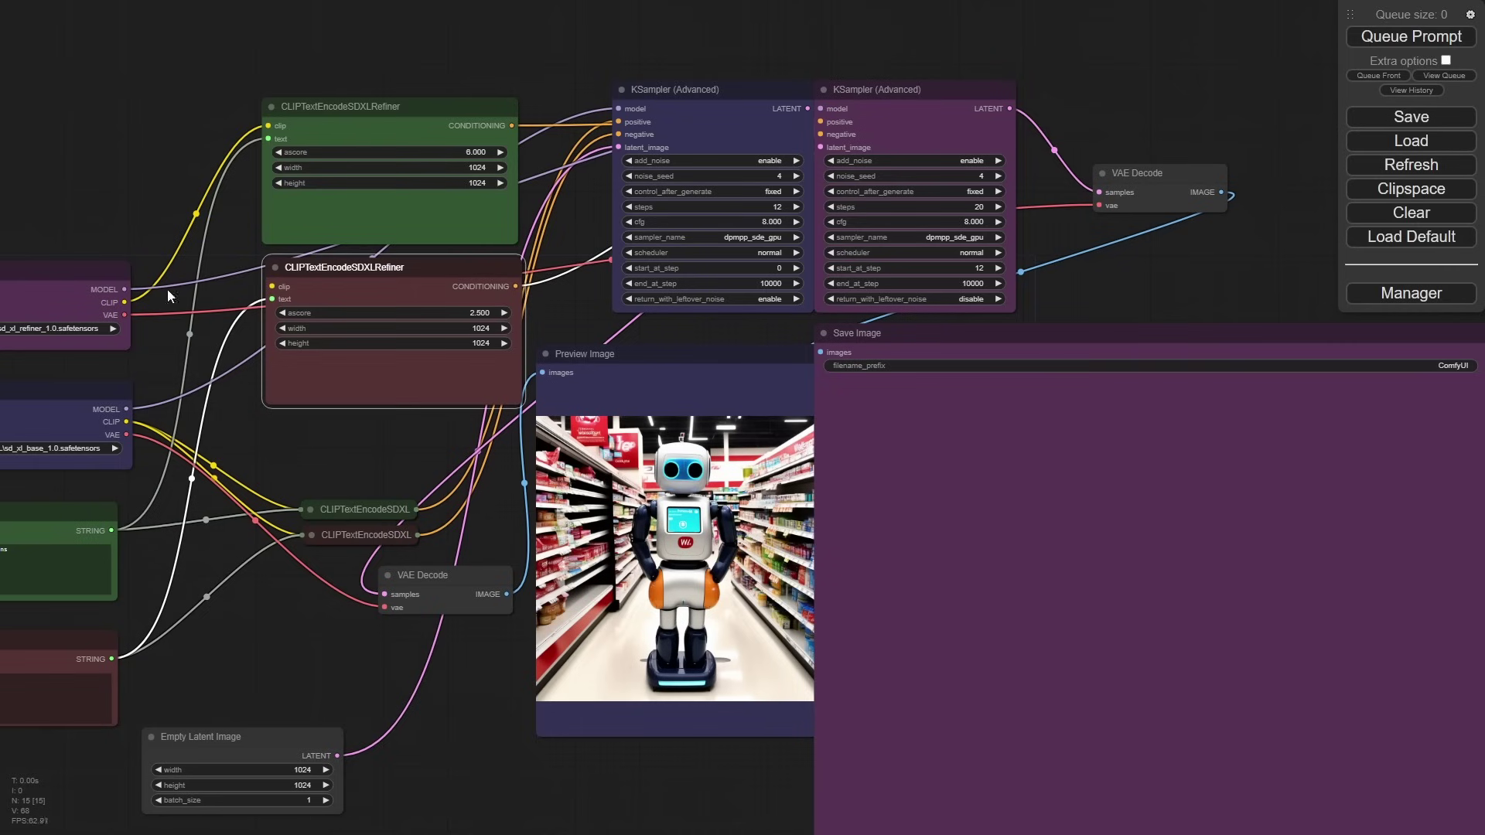
drag(124, 302, 273, 286)
drag(410, 267, 409, 260)
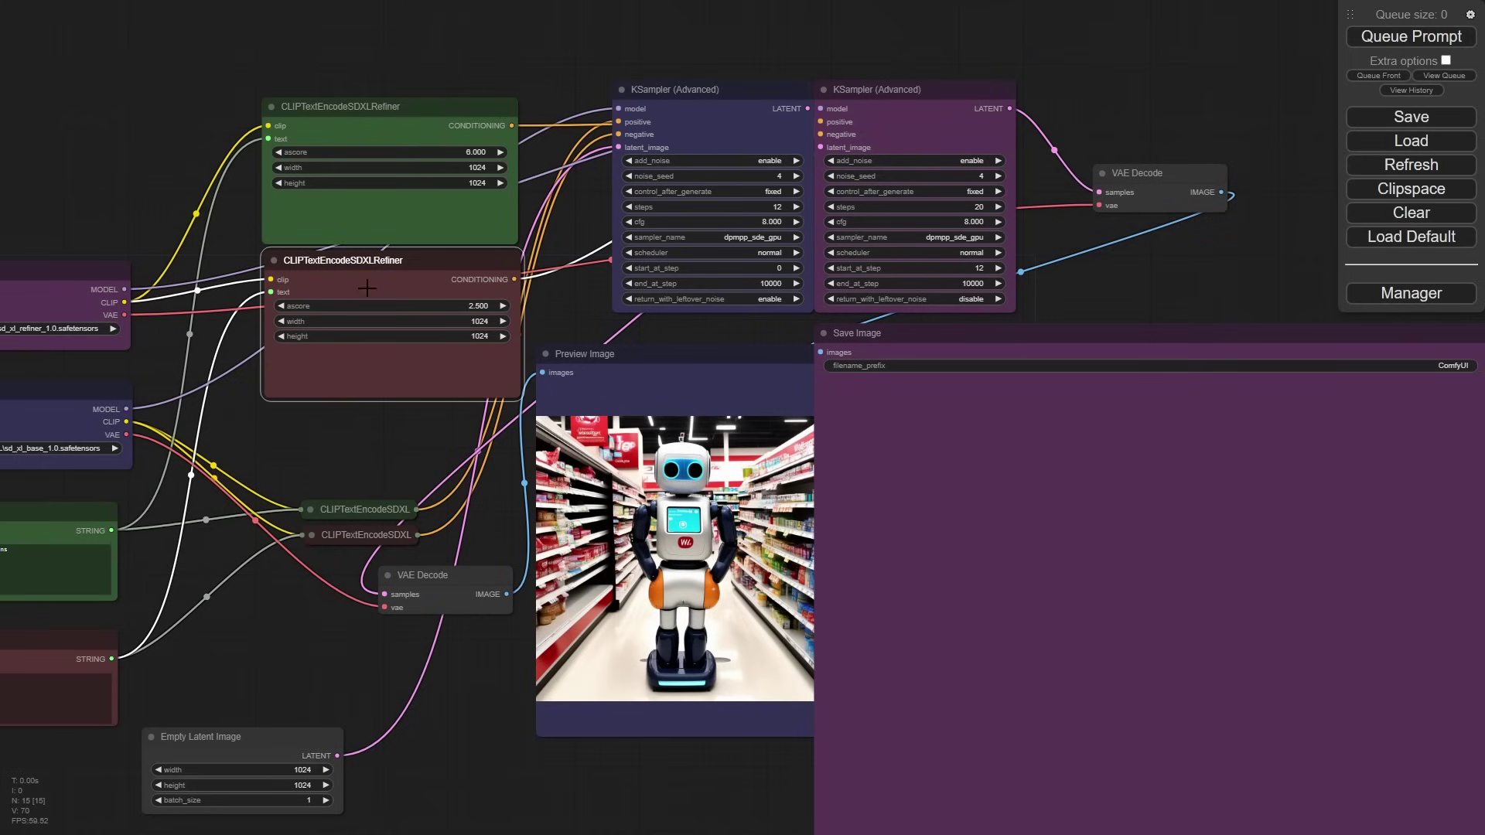
key(ctrl+Return)
Step: Move the Save Image node out to the right and enlarge the Preview Image node
drag(1170, 276, 861, 164)
drag(801, 225, 1111, 197)
drag(670, 492, 728, 372)
drag(568, 496, 777, 618)
scroll(944, 825, down, 5)
Step: Place Save Image beside Preview Image, sized and aligned to match it
drag(912, 158, 967, 186)
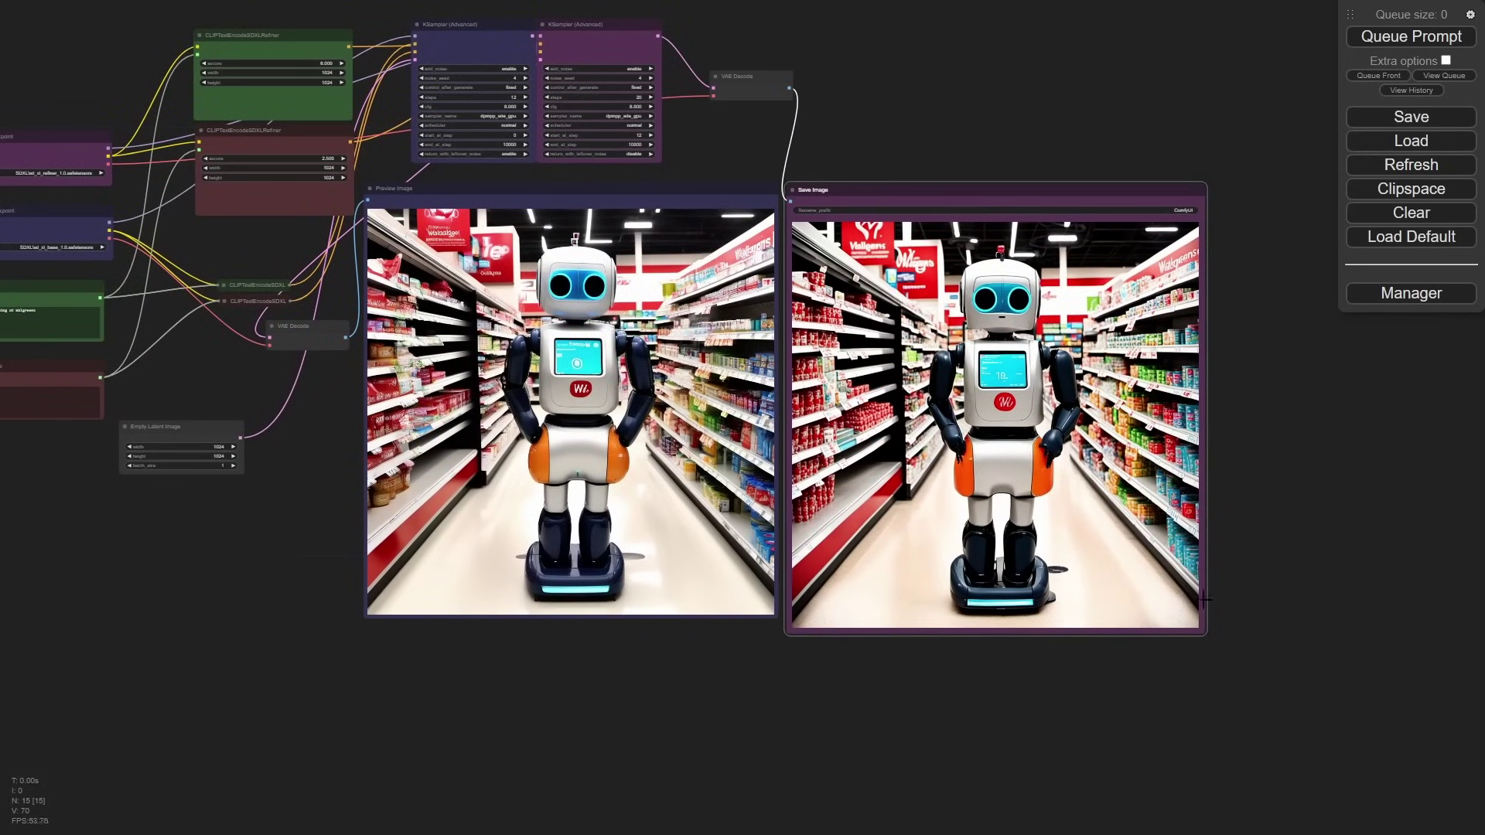
drag(1204, 632, 1198, 627)
drag(959, 186, 985, 54)
scroll(842, 130, up, 2)
scroll(843, 133, up, 2)
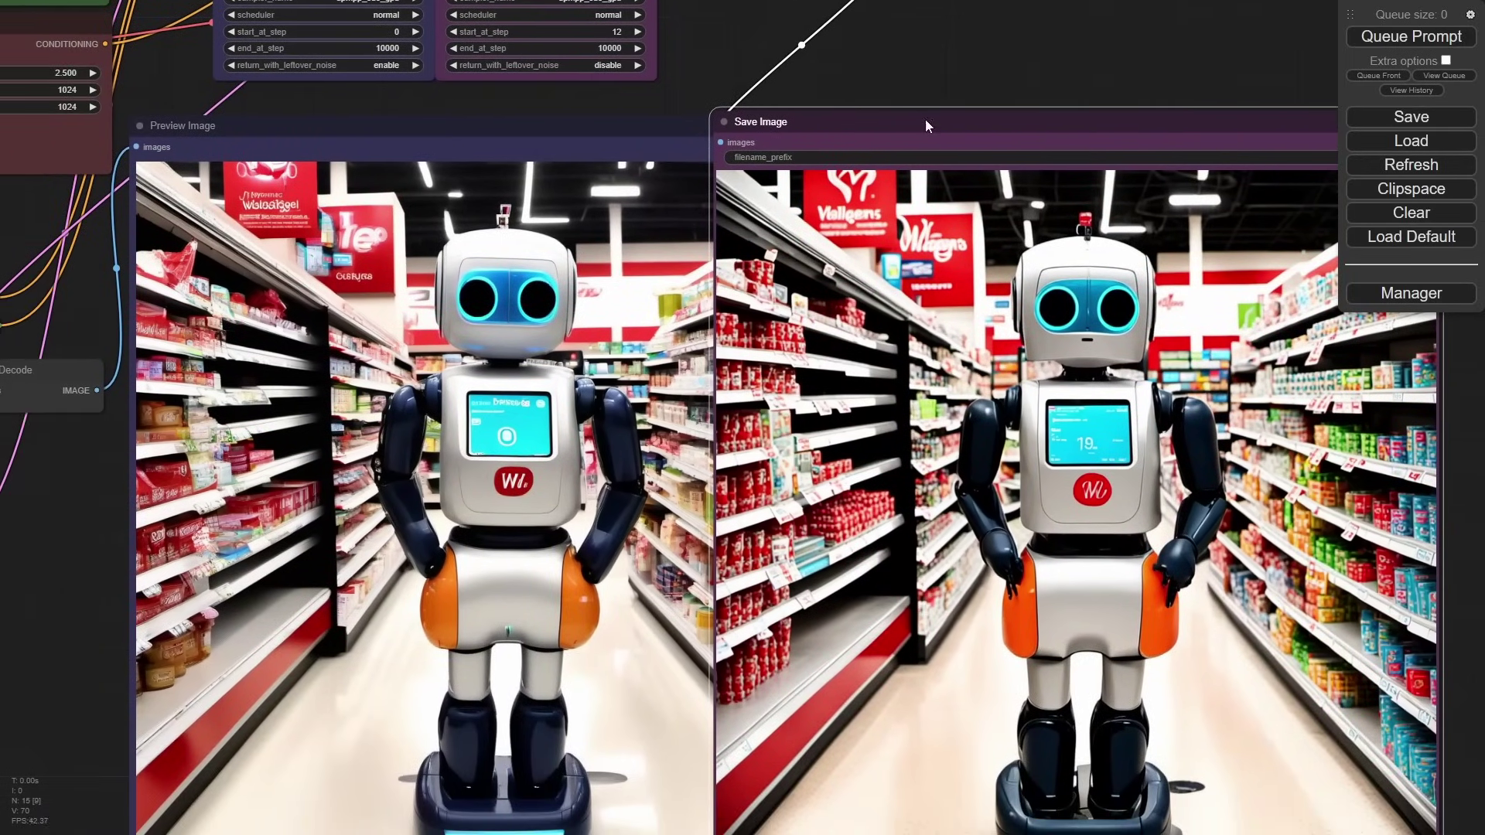
drag(926, 115, 924, 120)
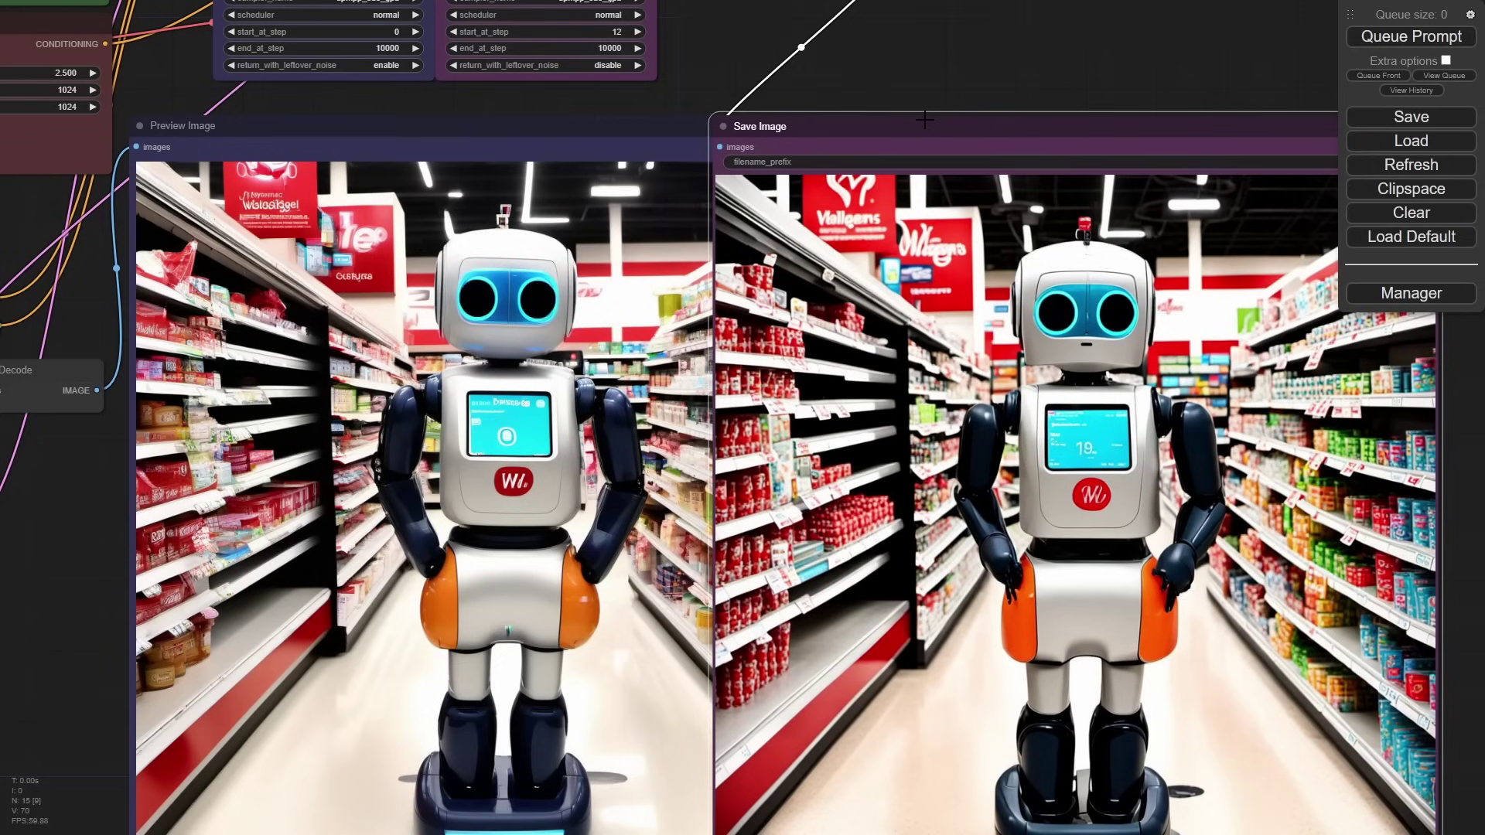
drag(856, 68, 894, 116)
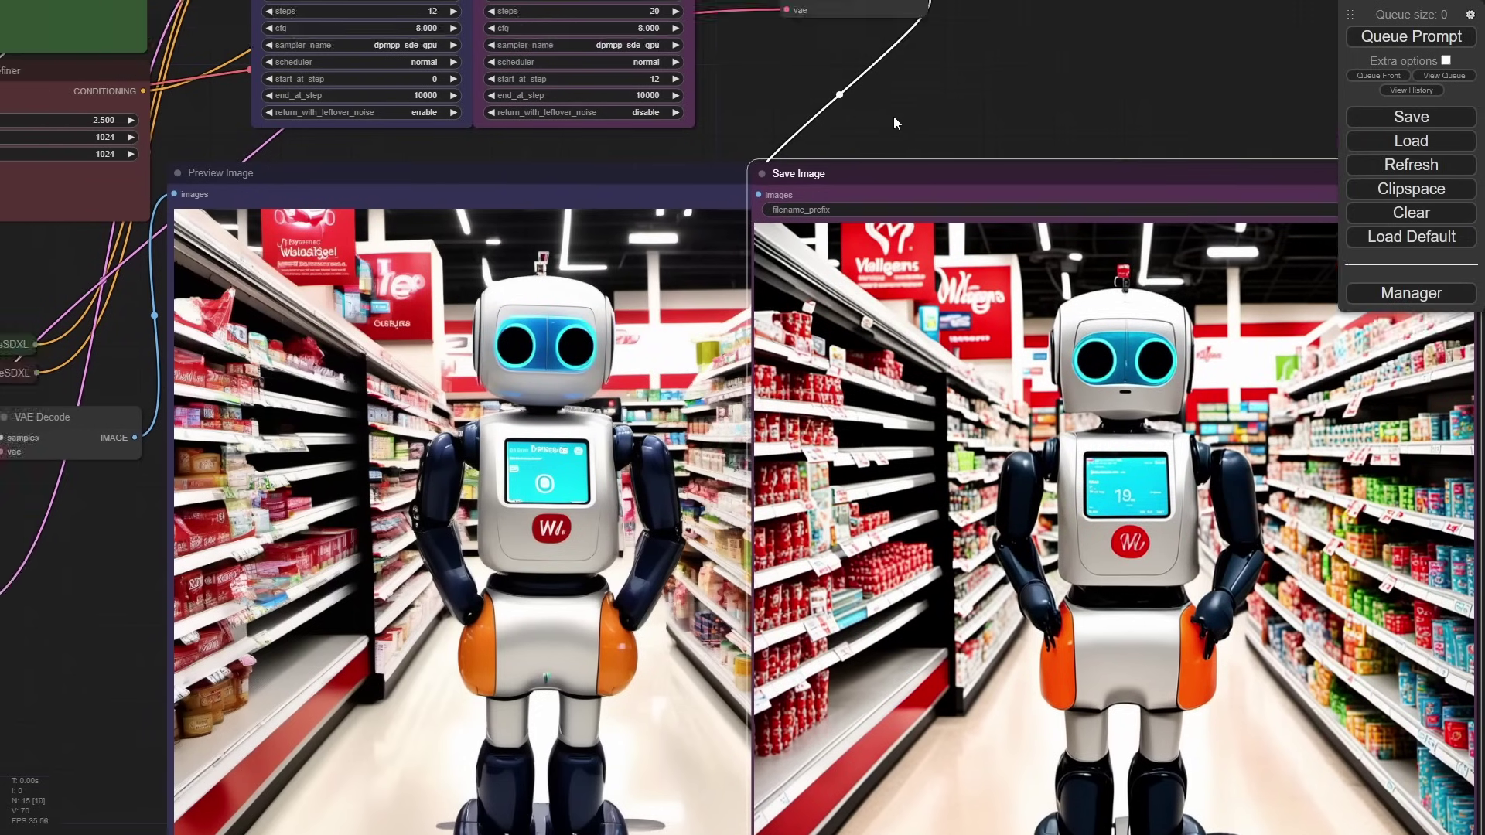
scroll(894, 116, down, 2)
scroll(894, 116, down, 1)
drag(806, 82, 1010, 267)
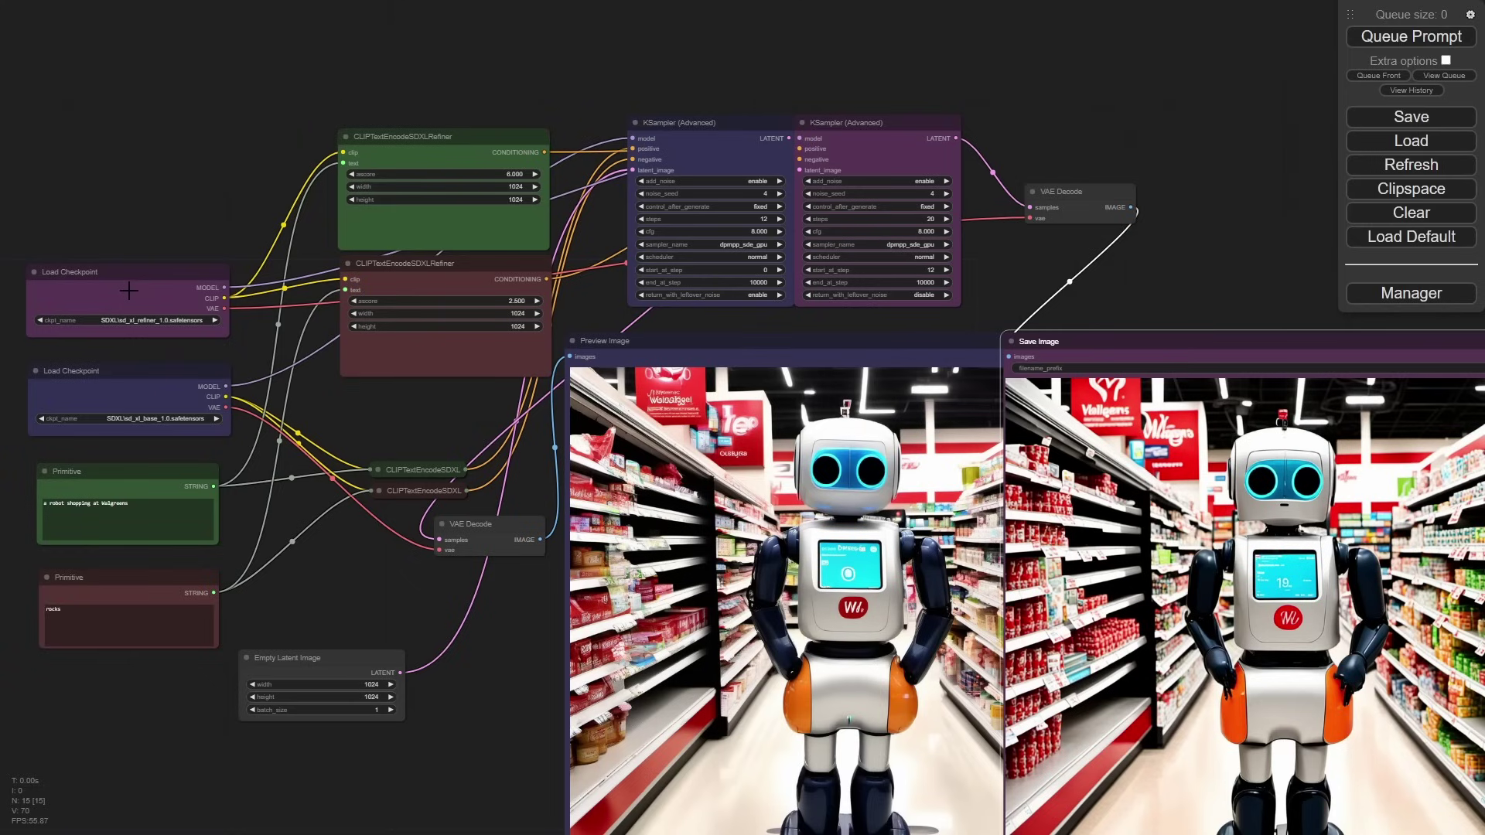
Step: Move both samplers and the VAE Decode to the right to make room
click(197, 222)
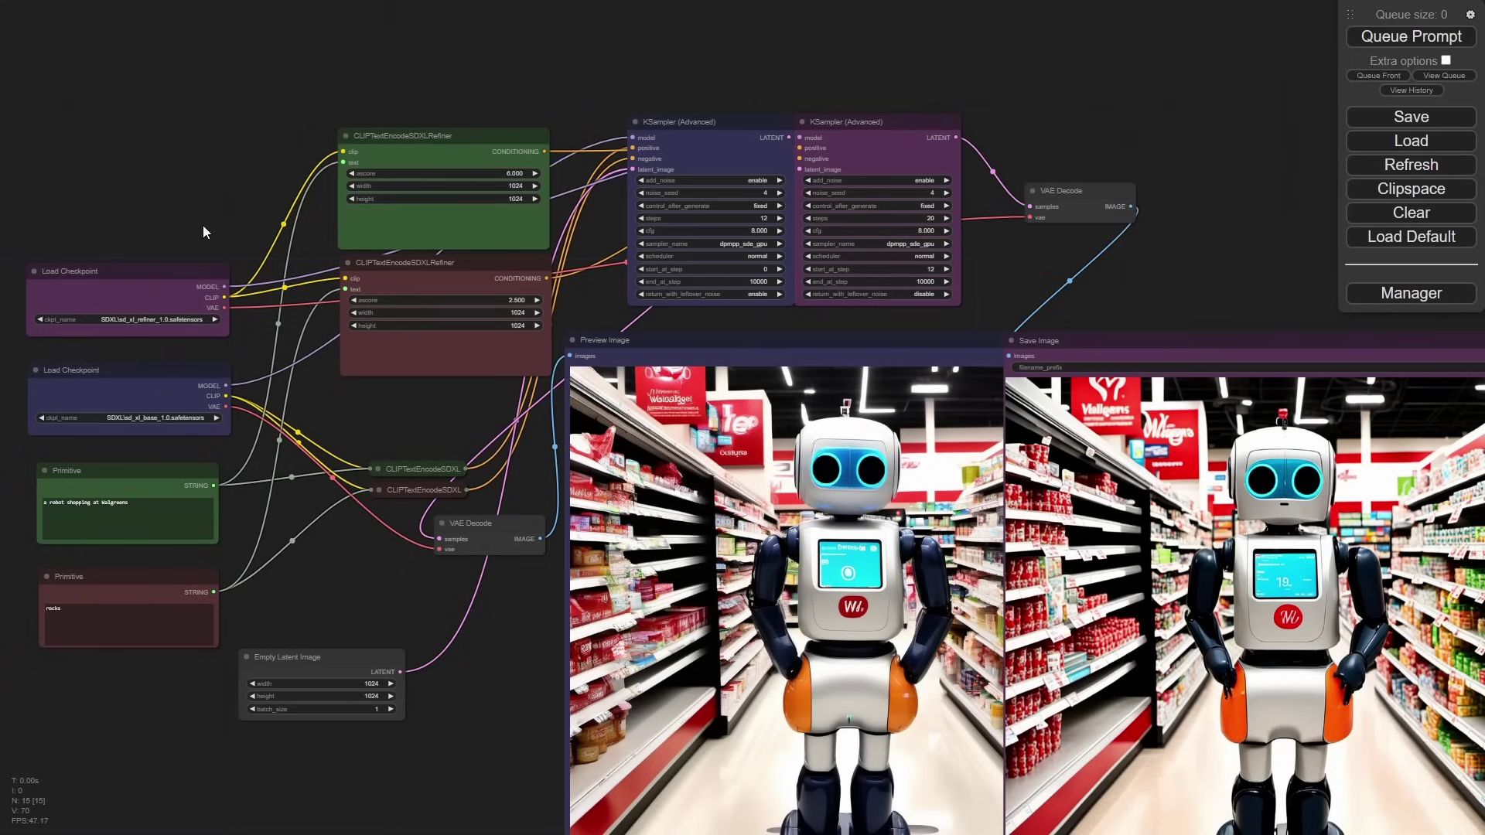
drag(199, 223, 235, 301)
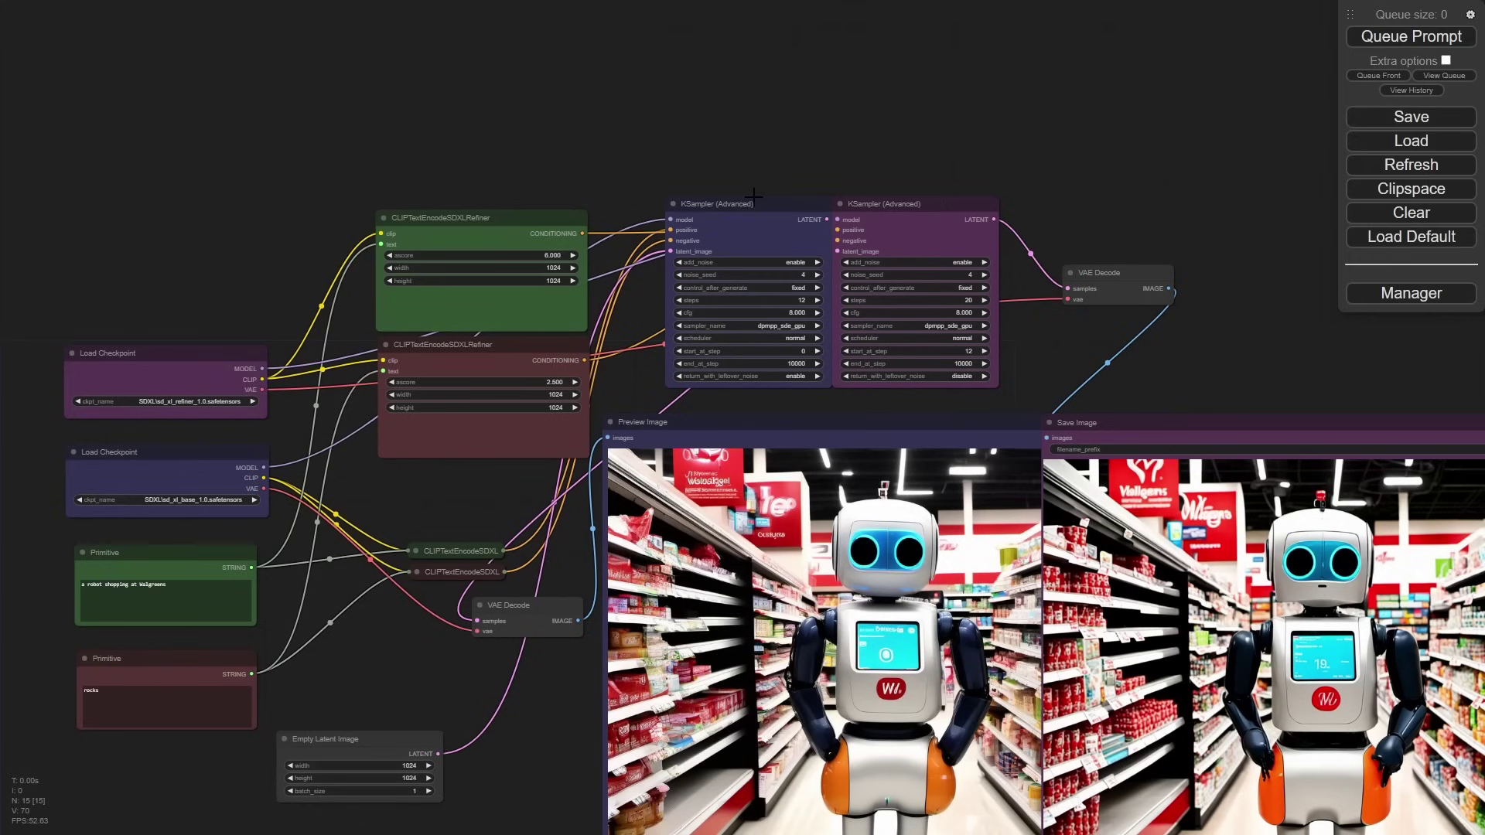
drag(759, 177, 720, 127)
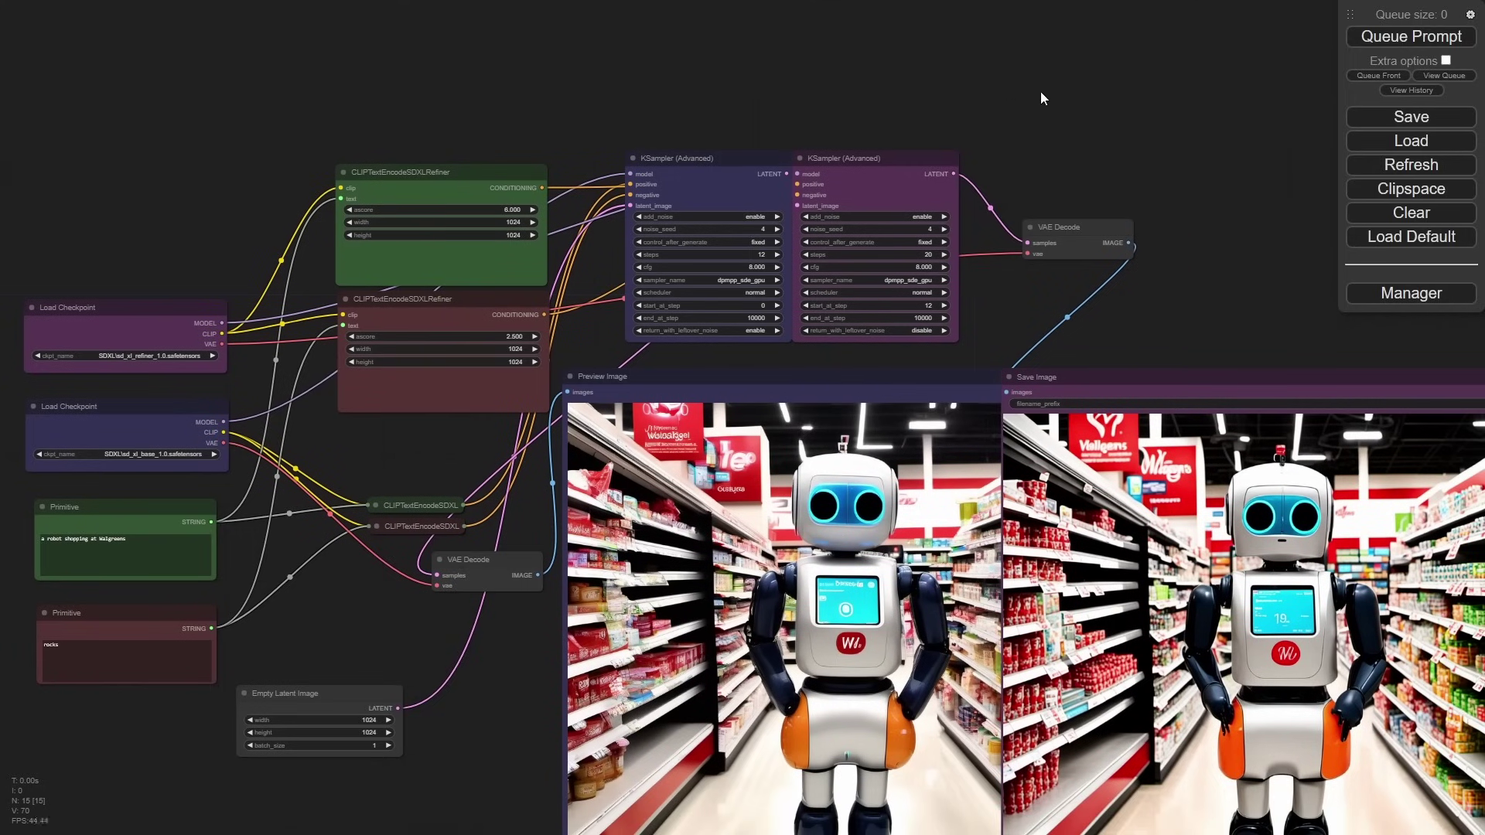
drag(1080, 97, 731, 340)
drag(742, 159, 1029, 160)
click(1034, 119)
Step: Duplicate the refiner KSampler with its input links and place the copy above the originals
click(1181, 158)
key(ctrl+c)
key(ctrl+shift+v)
drag(1200, 159, 718, 55)
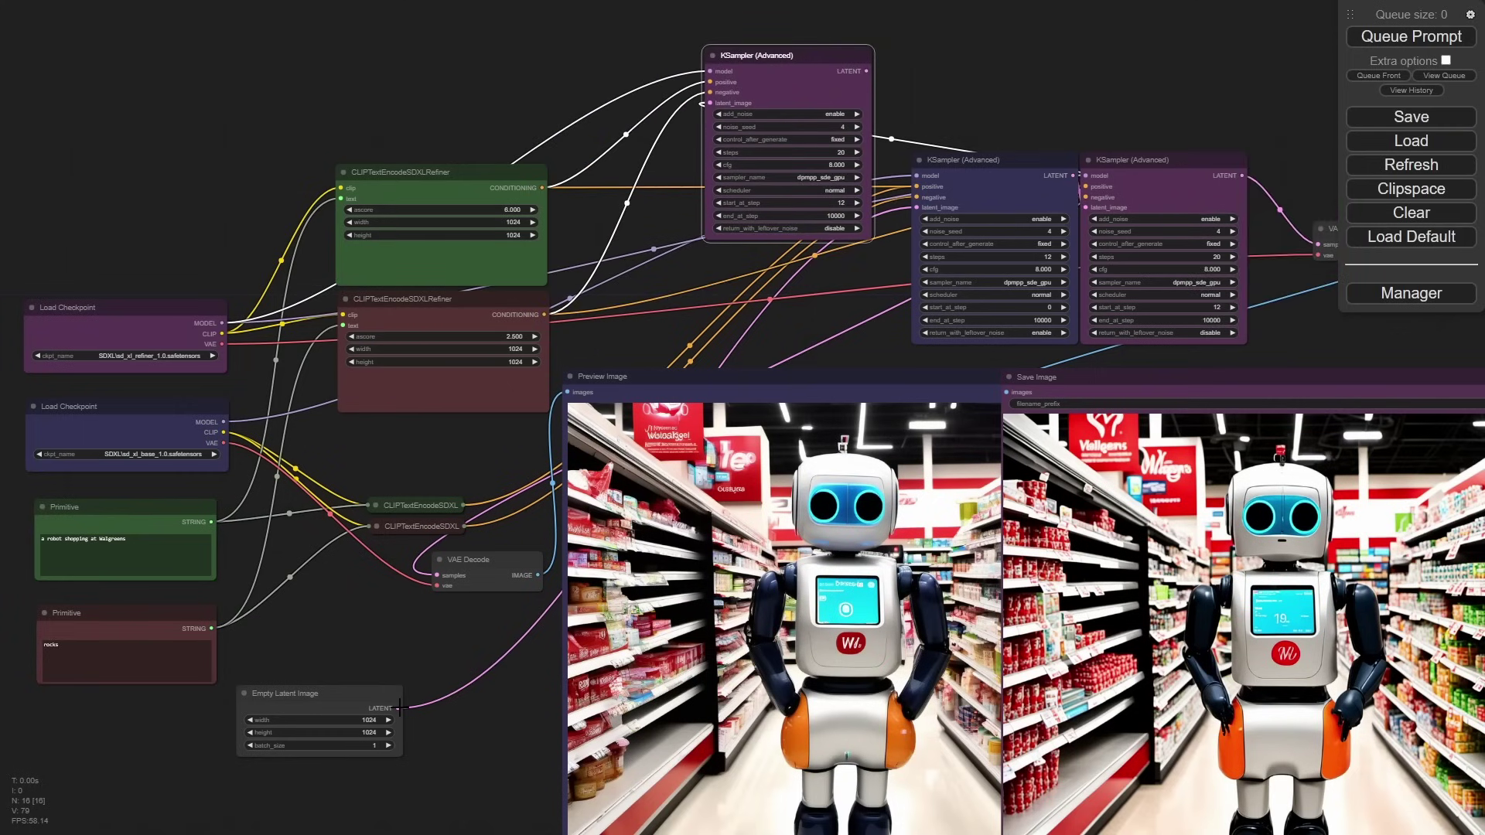
Step: Wire Empty Latent Image into the new sampler and its LATENT output into the base sampler's latent_image
drag(398, 708, 710, 103)
drag(797, 62, 916, 207)
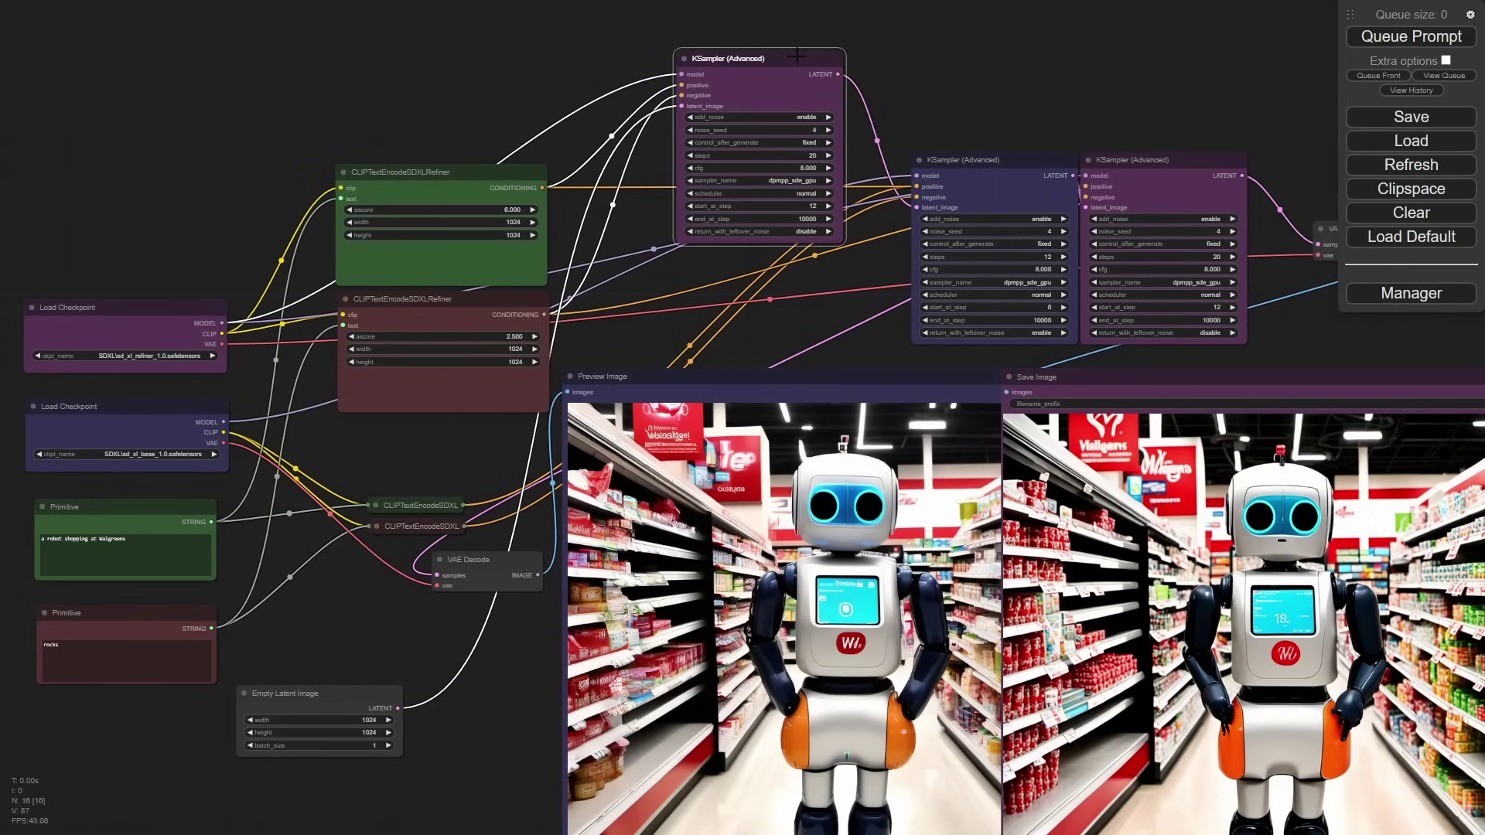
drag(799, 51, 863, 159)
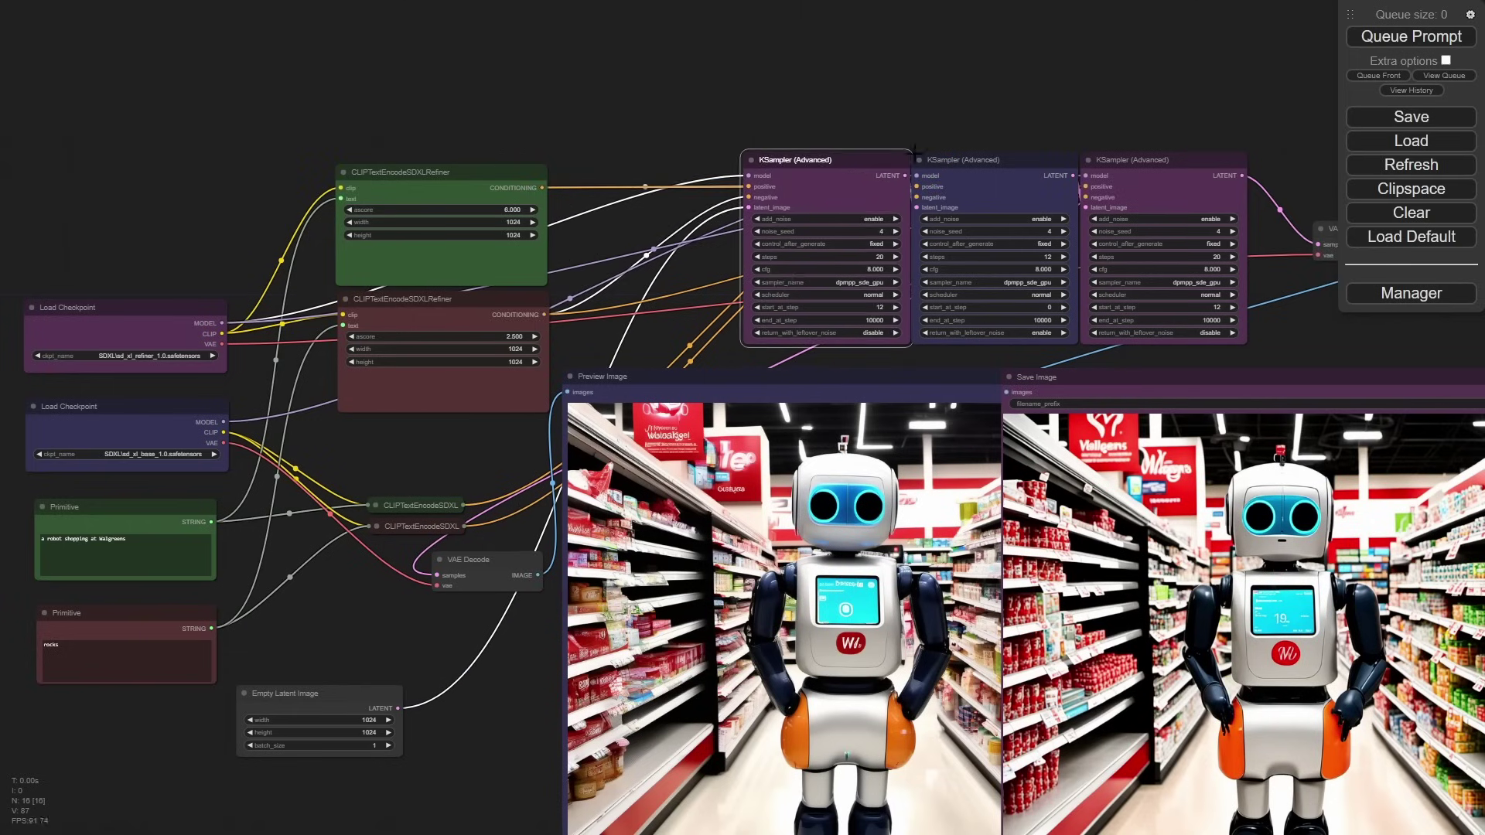
scroll(982, 155, up, 5)
scroll(971, 151, up, 4)
Step: Set the first sampler to 3 steps with start_at_step 0
drag(959, 142, 703, 83)
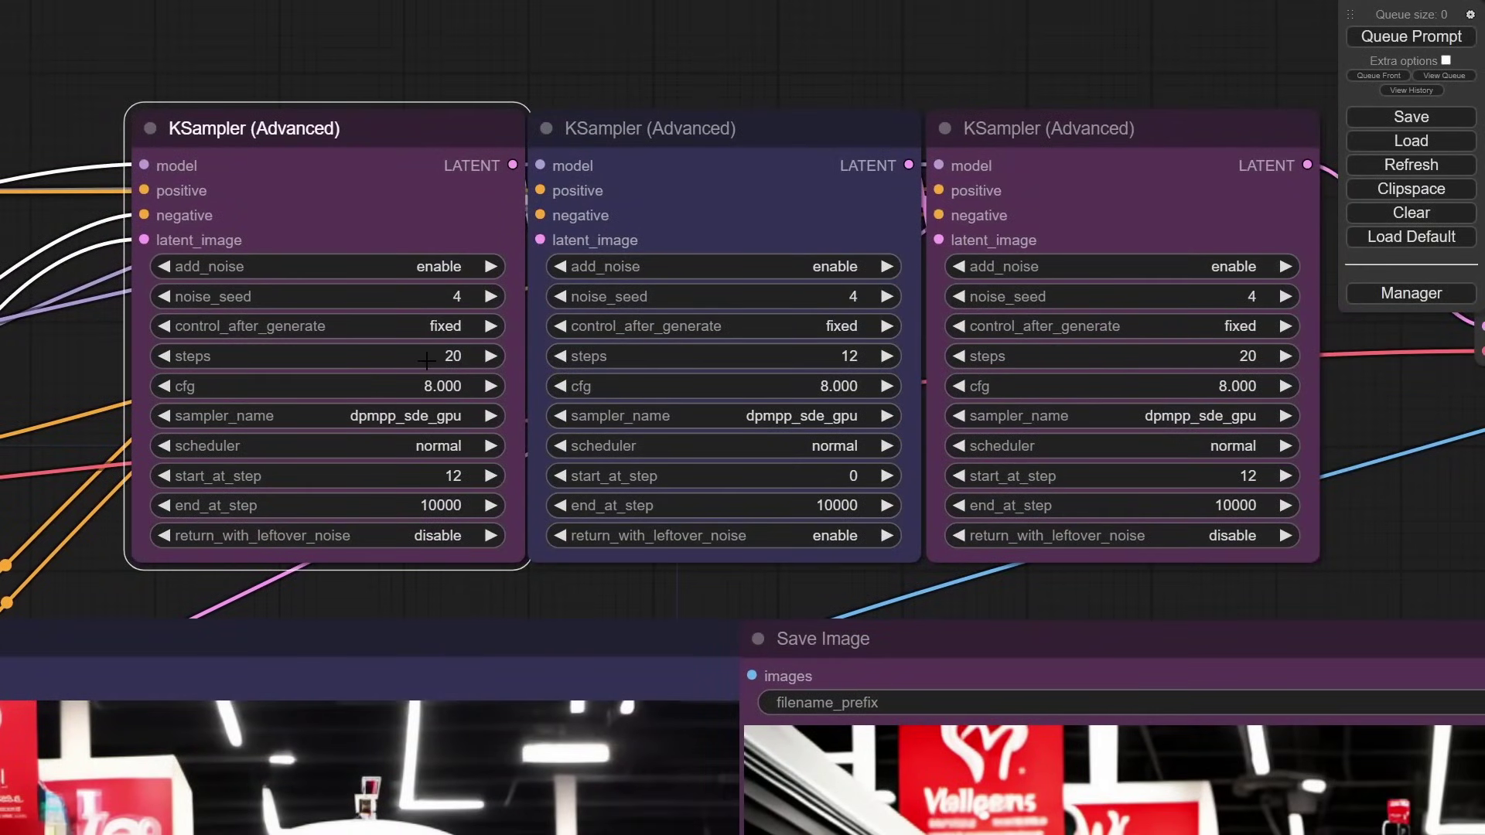
double_click(166, 355)
triple_click(165, 356)
triple_click(165, 356)
triple_click(166, 356)
triple_click(166, 355)
click(384, 485)
text(0)
key(Return)
Step: Raise the base sampler's start_at_step to 3 and review the first and last samplers
click(888, 476)
click(887, 475)
click(887, 476)
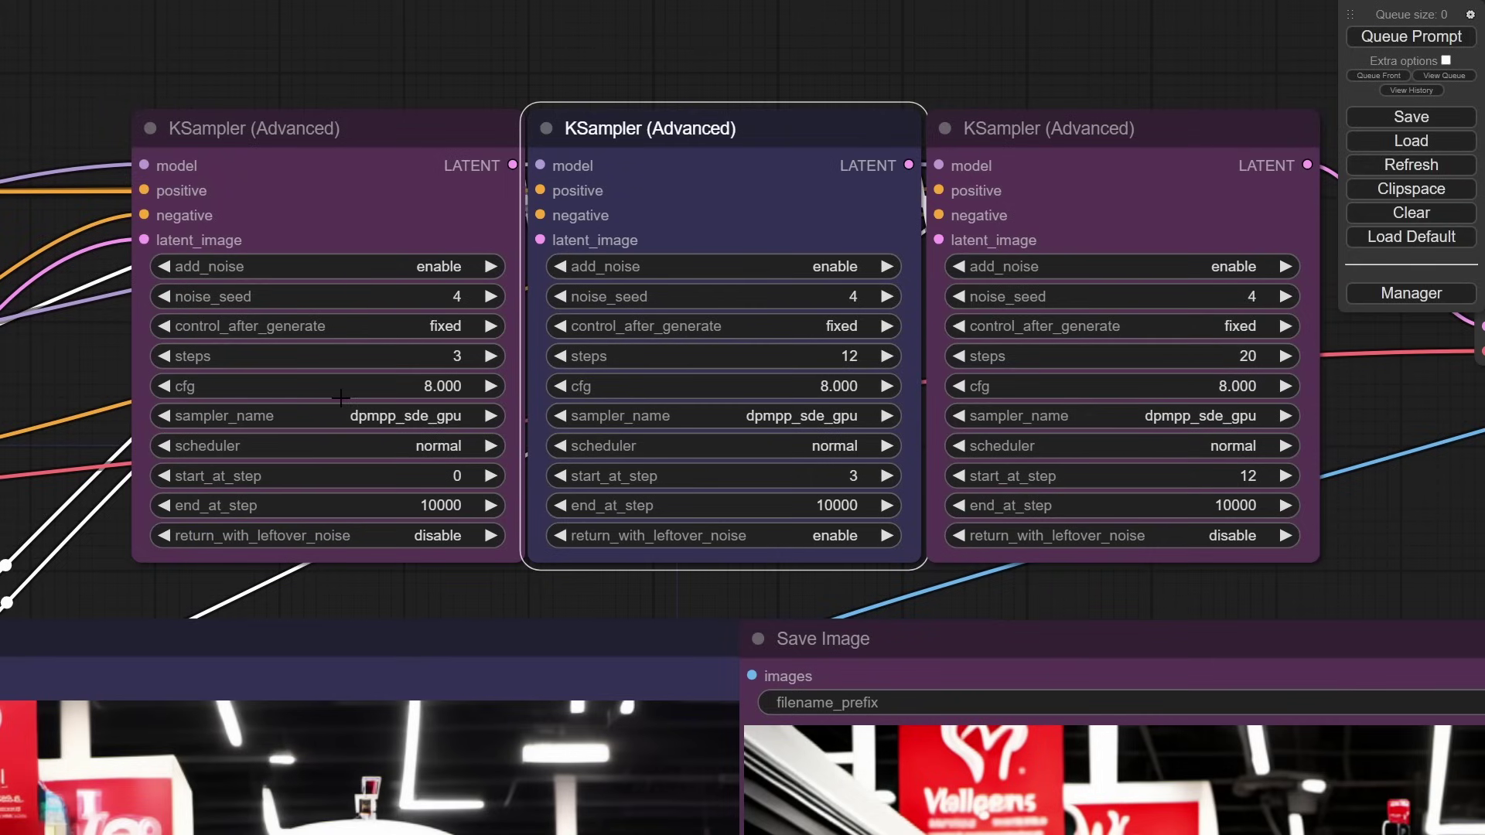
click(399, 152)
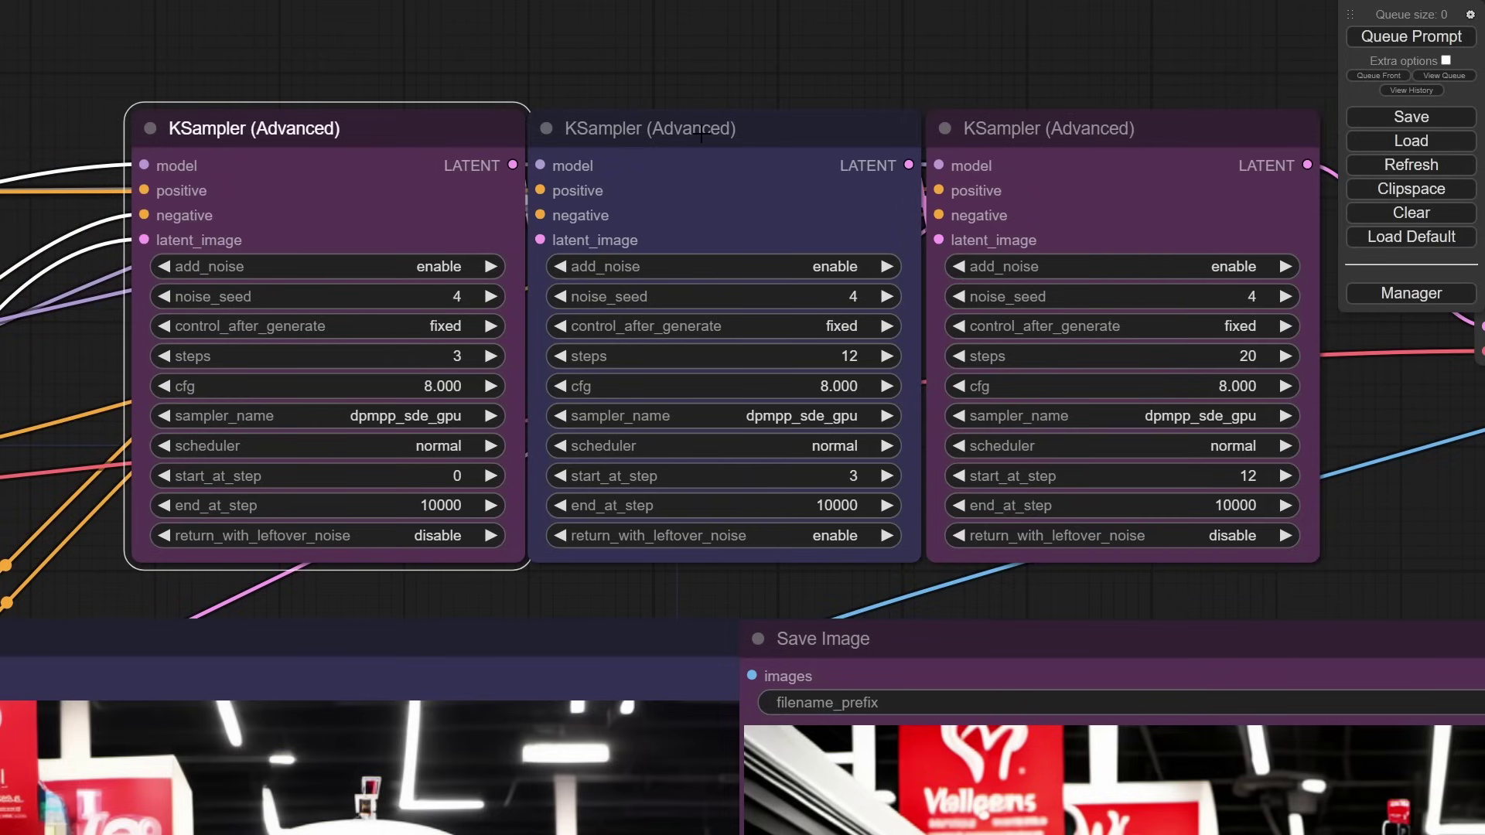
click(727, 46)
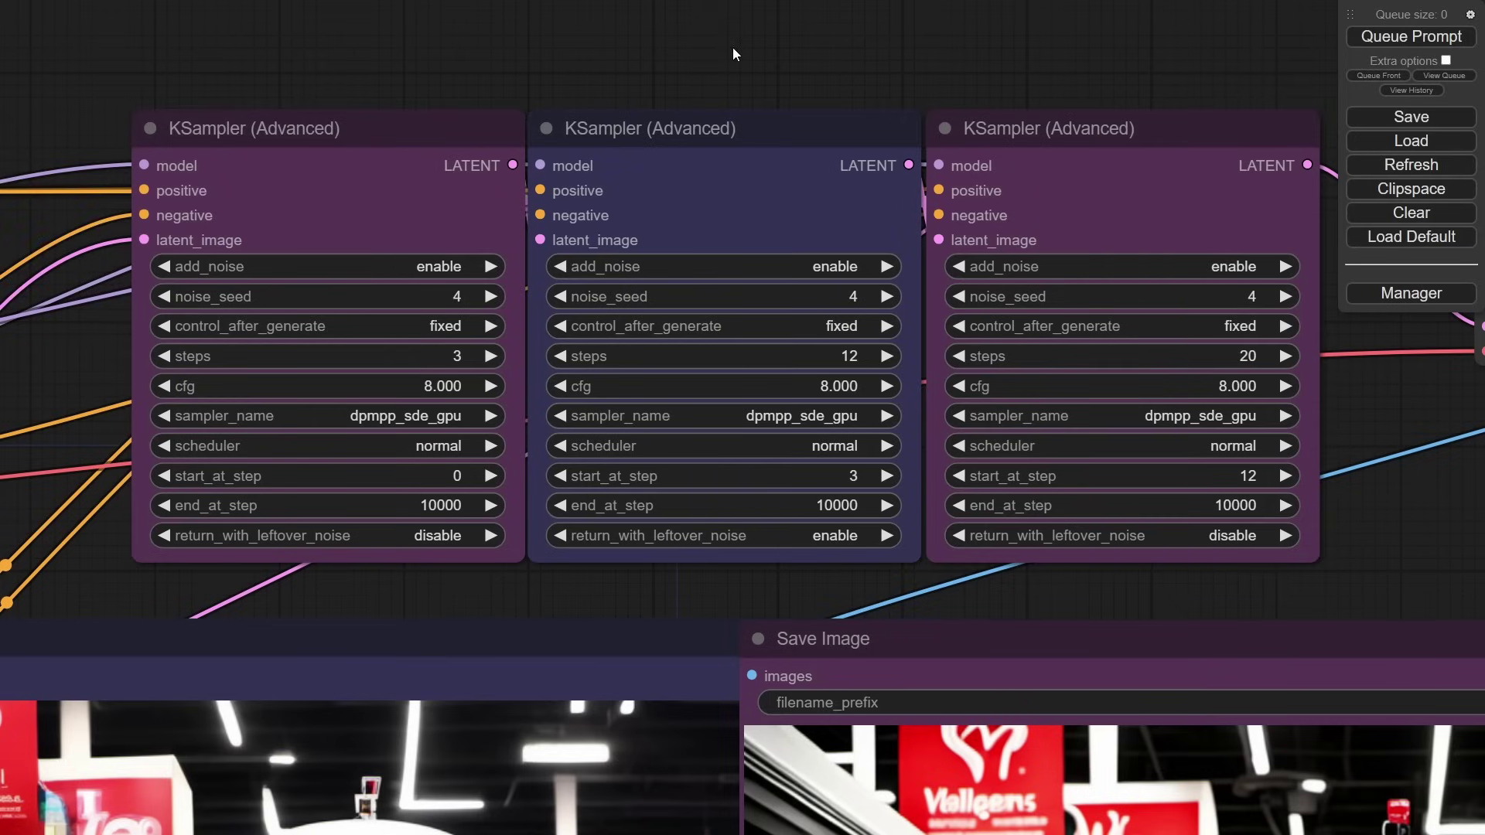
drag(1060, 137, 1057, 138)
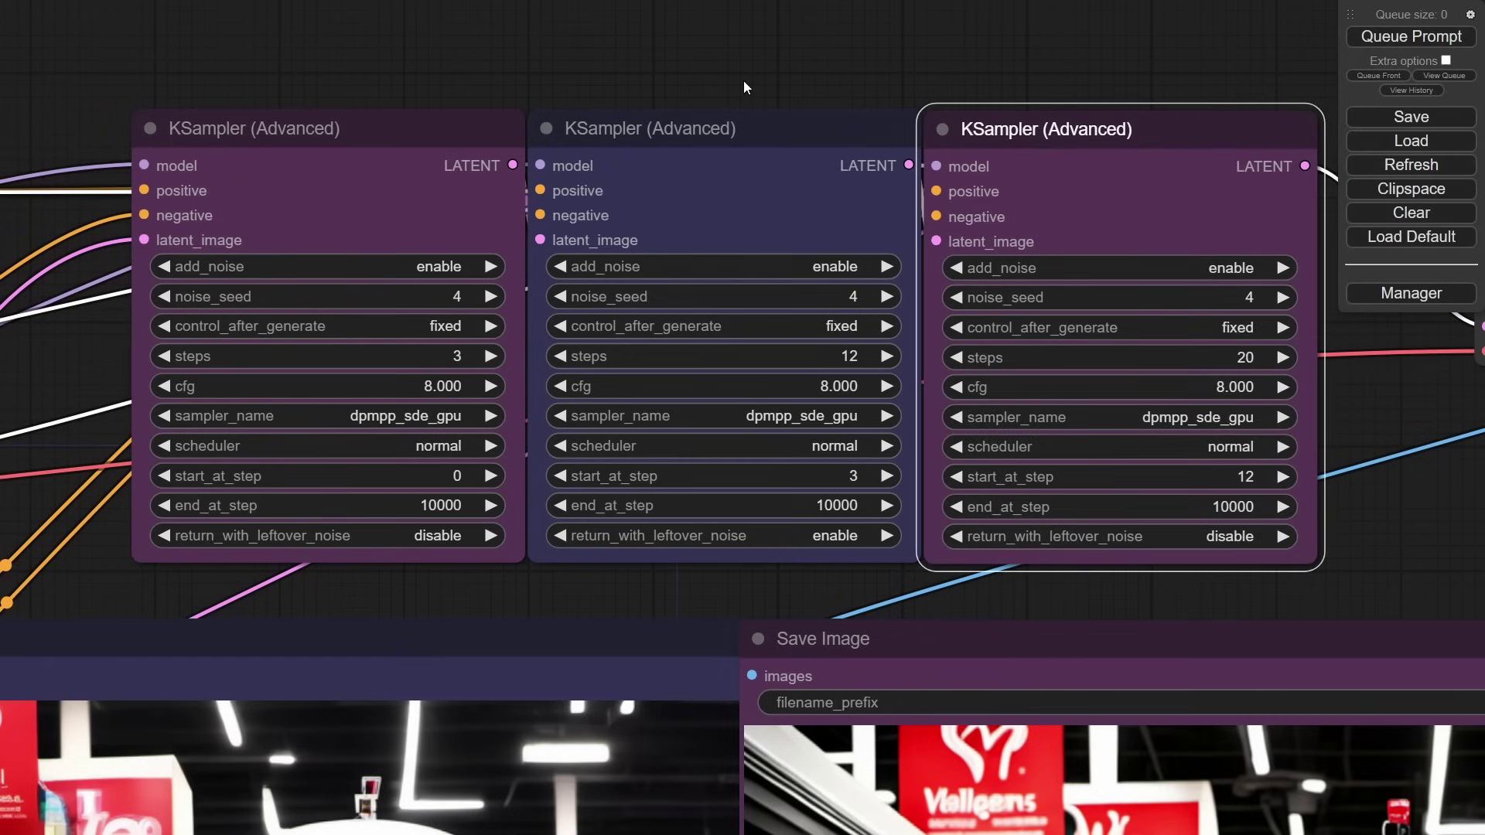
scroll(744, 81, down, 8)
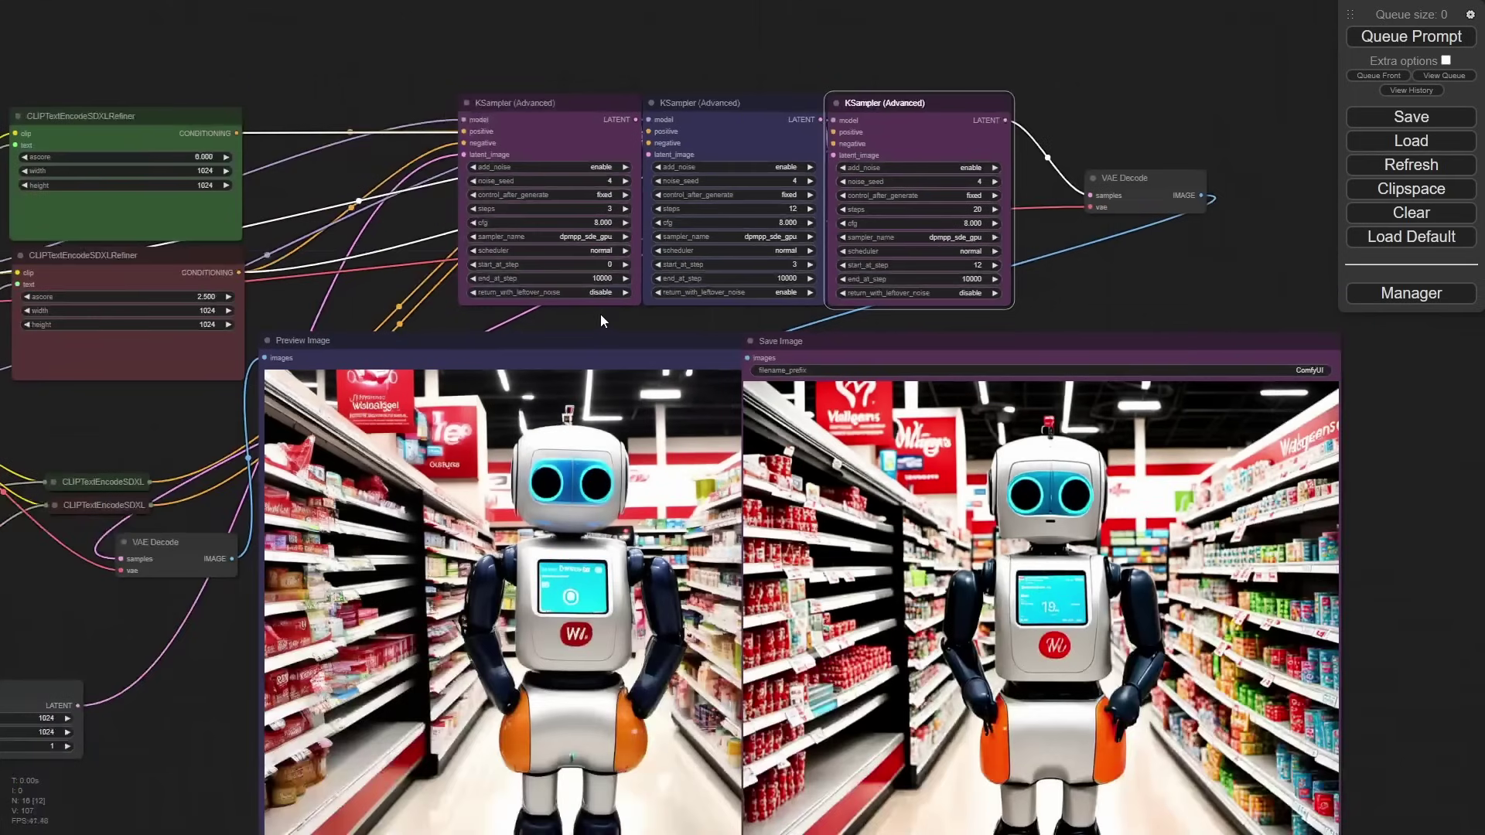
Step: Queue the three-sampler workflow and view the teal robot-in-drugstore results in Preview and Save Image
click(620, 319)
drag(620, 318, 736, 252)
scroll(740, 252, down, 2)
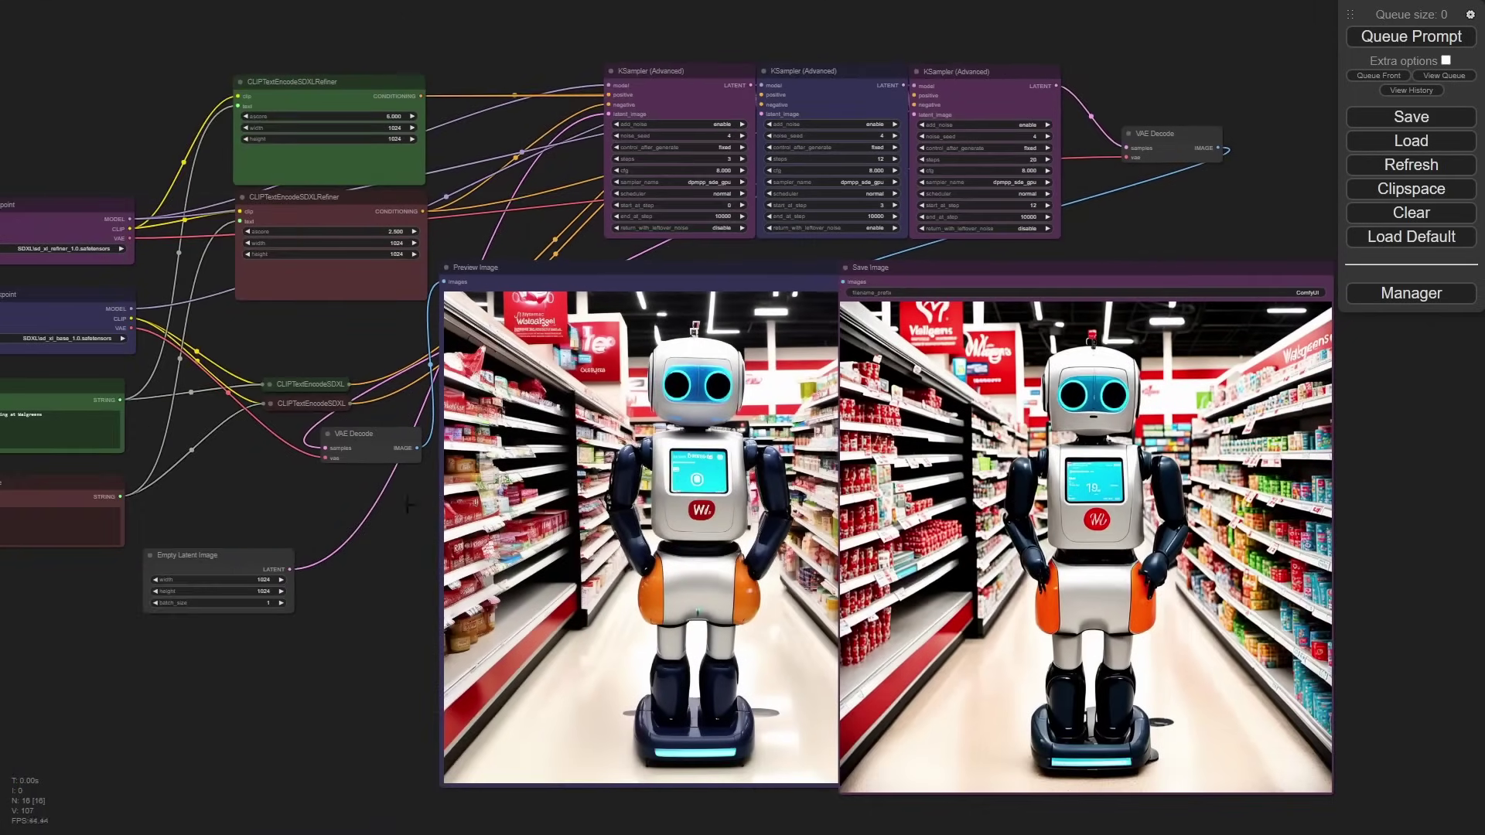
drag(379, 542, 514, 545)
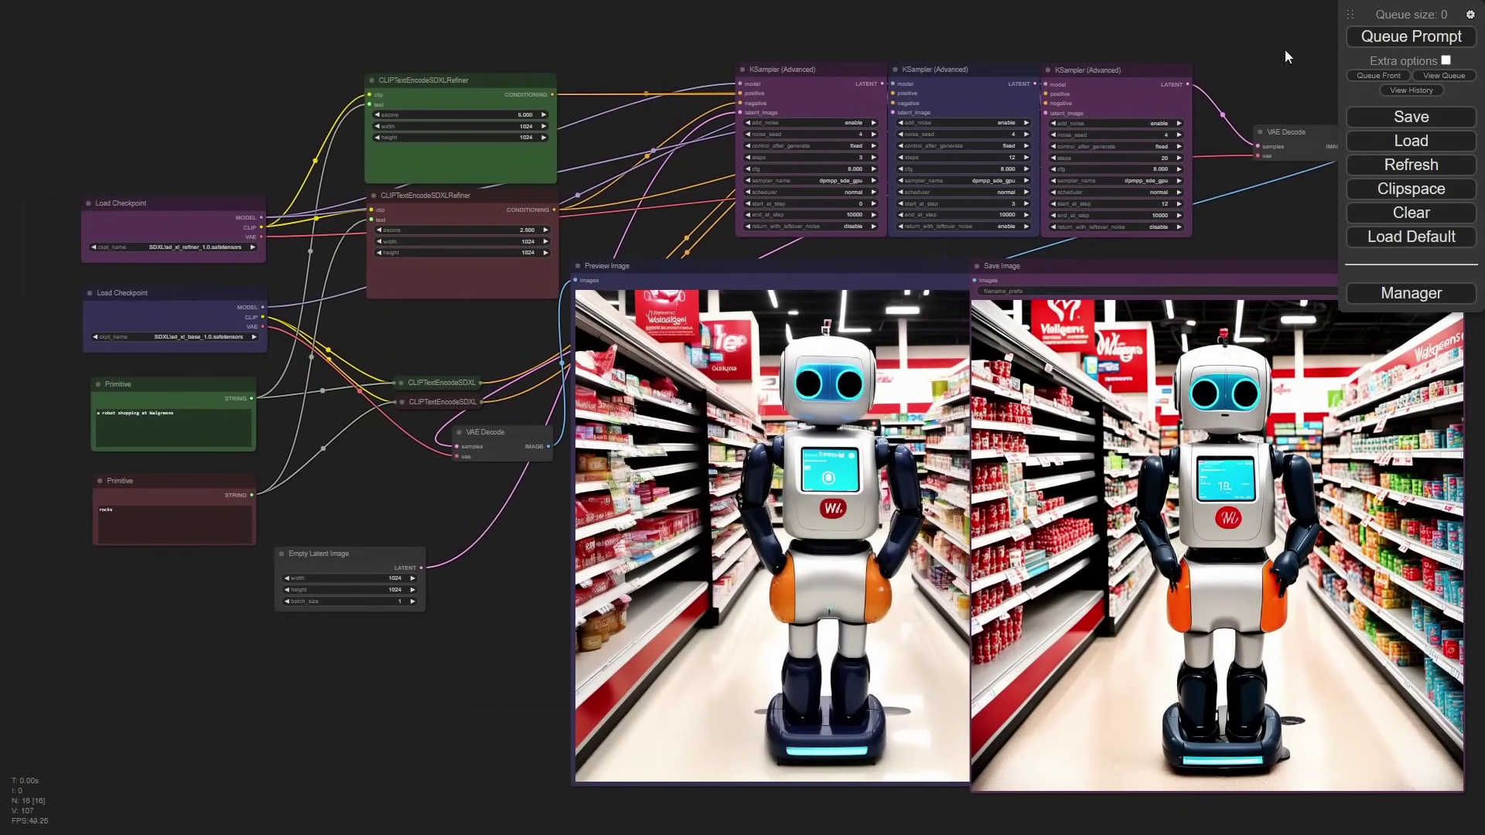
click(1416, 41)
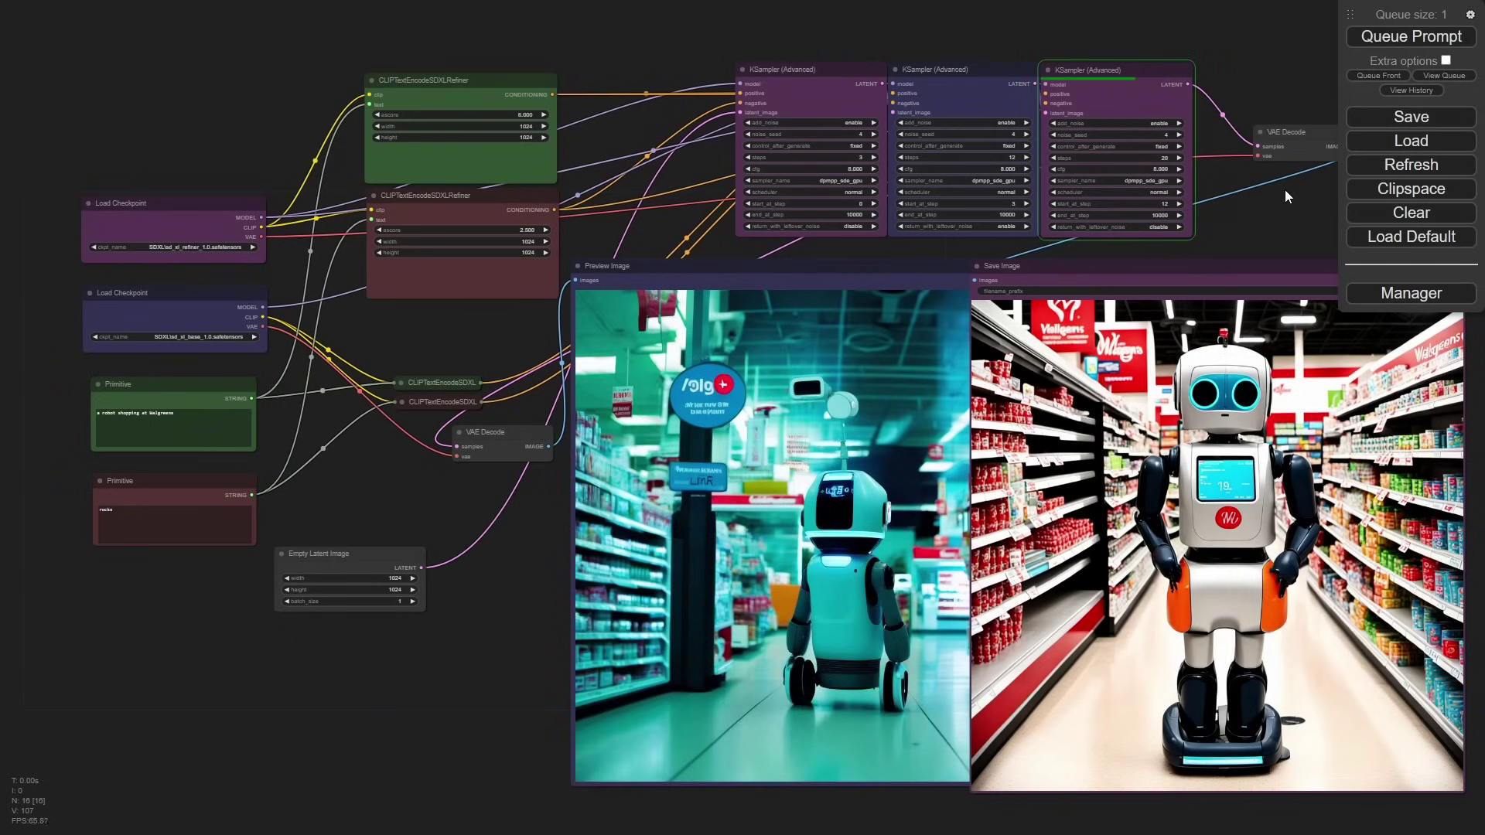
scroll(1309, 462, up, 2)
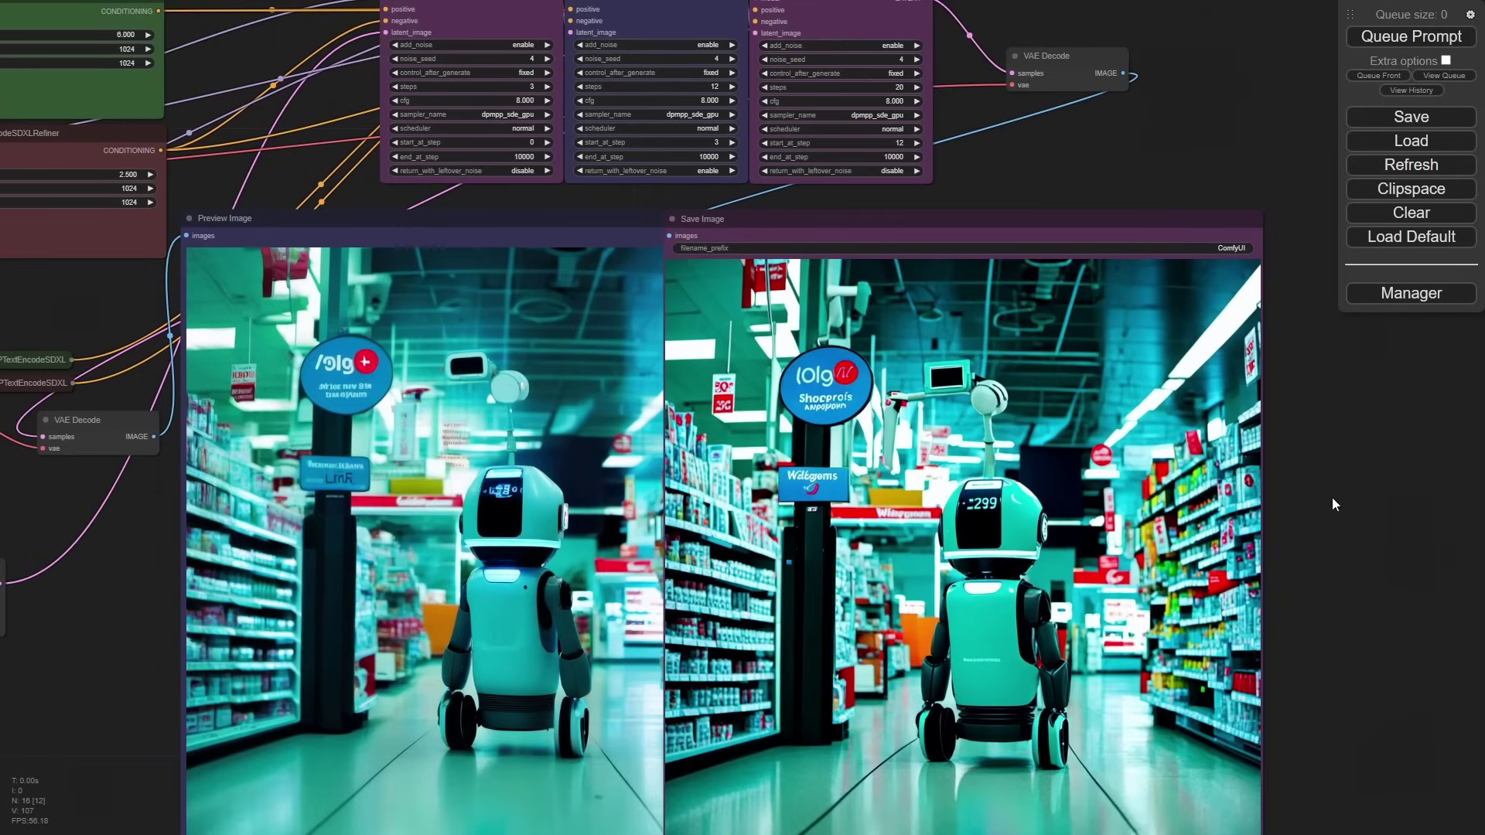
scroll(1332, 498, down, 3)
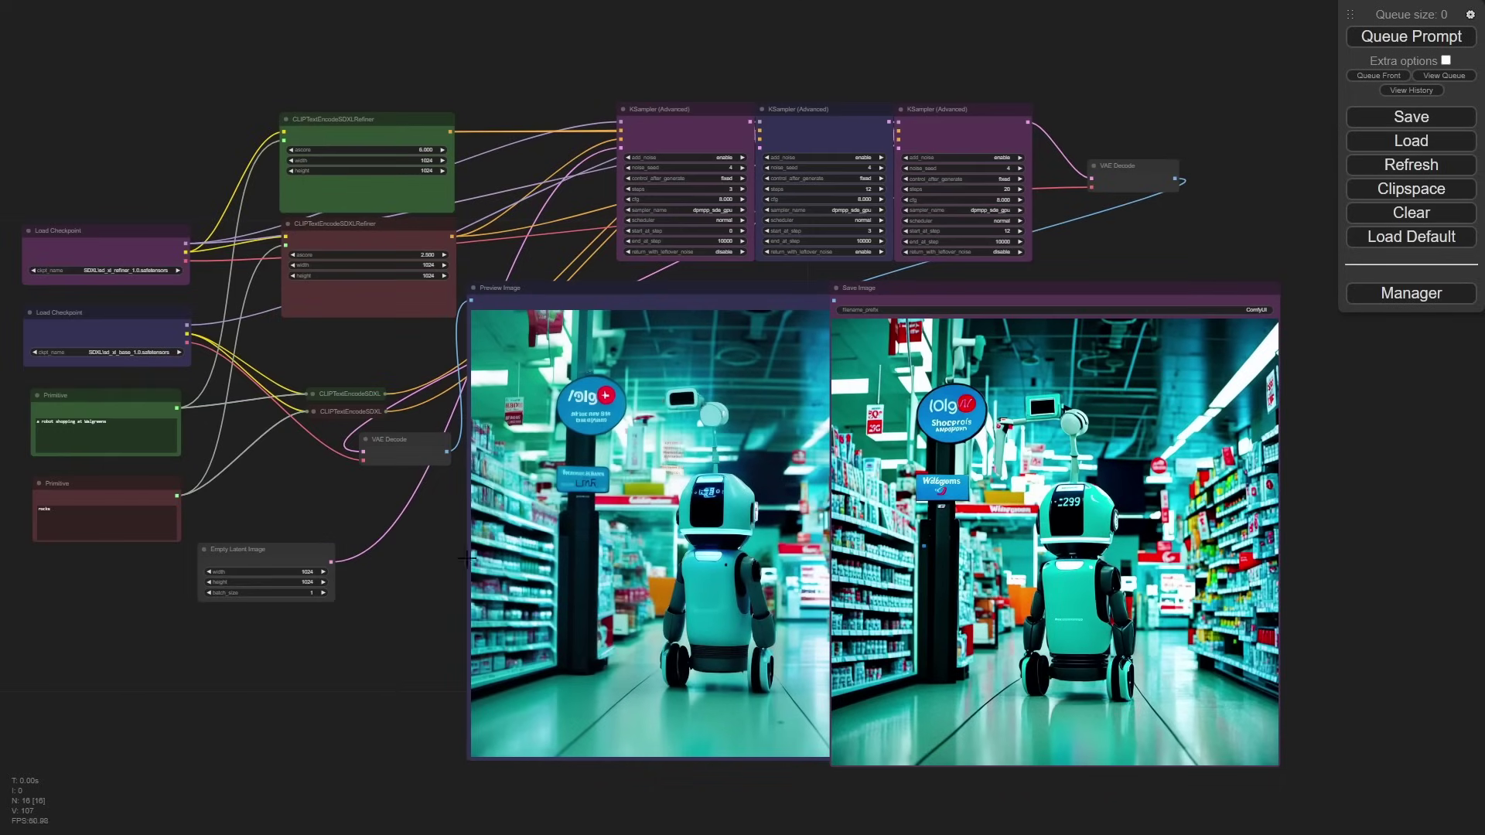
drag(420, 572, 452, 574)
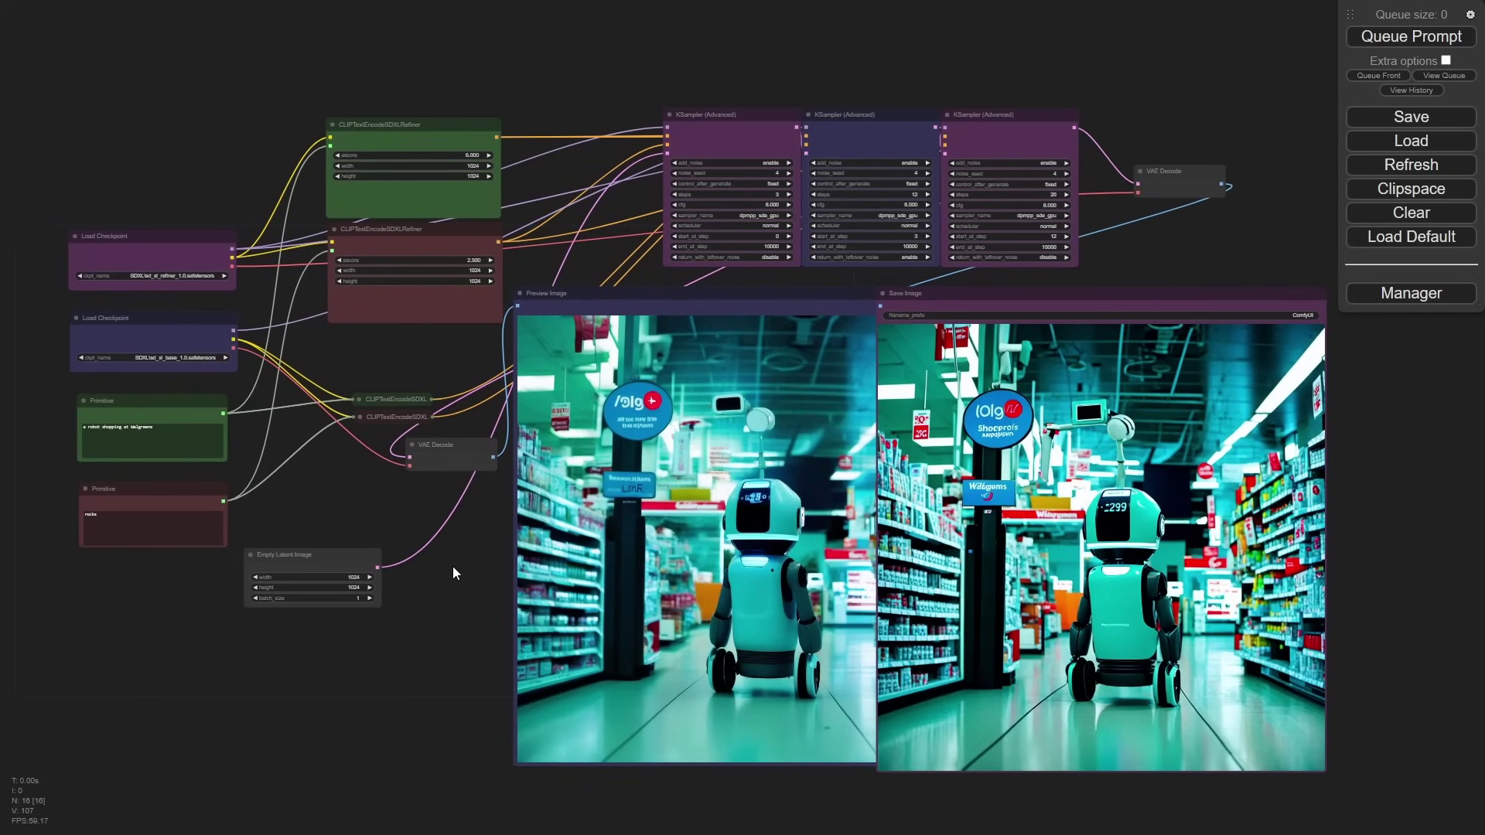